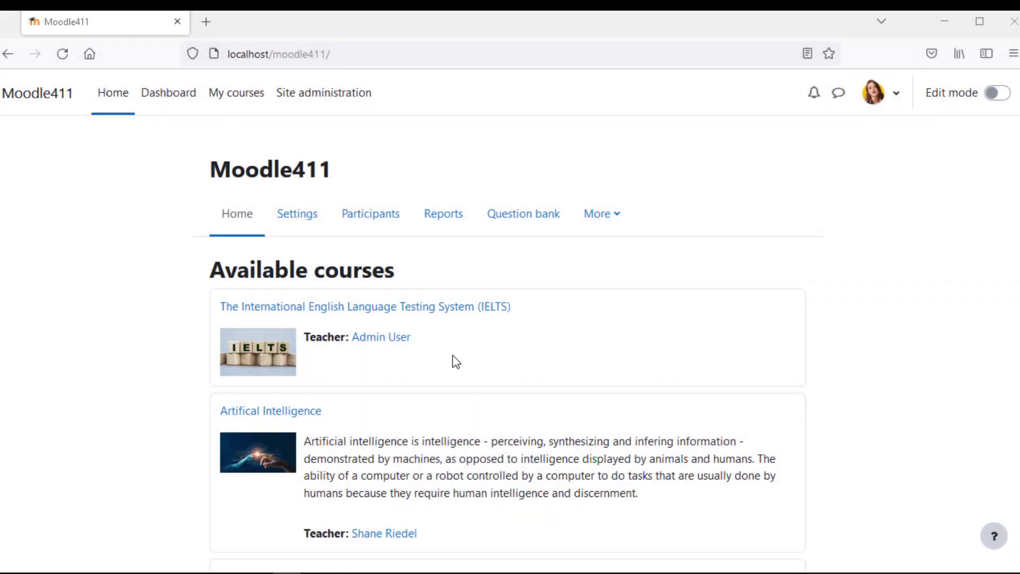
- In the site's advanced features, enable completion tracking and restricted access, and save the changes
click(335, 112)
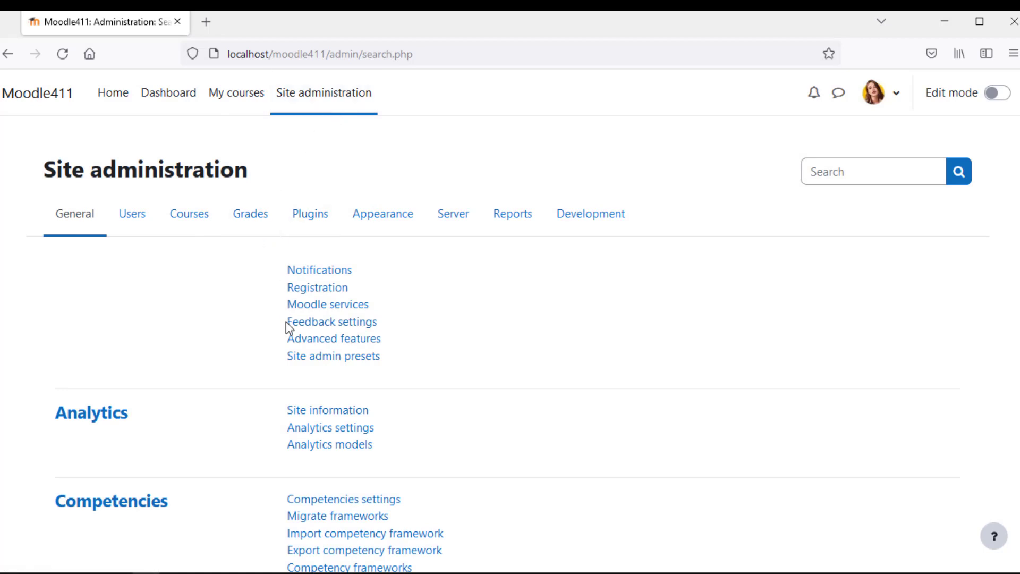
click(297, 339)
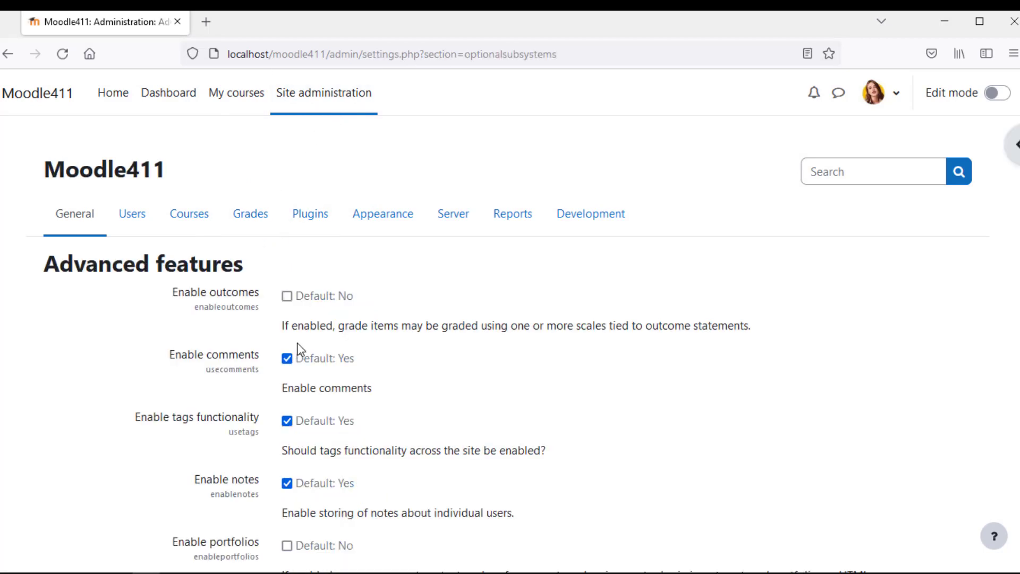
scroll(299, 351, down, 10)
scroll(297, 342, down, 5)
click(287, 268)
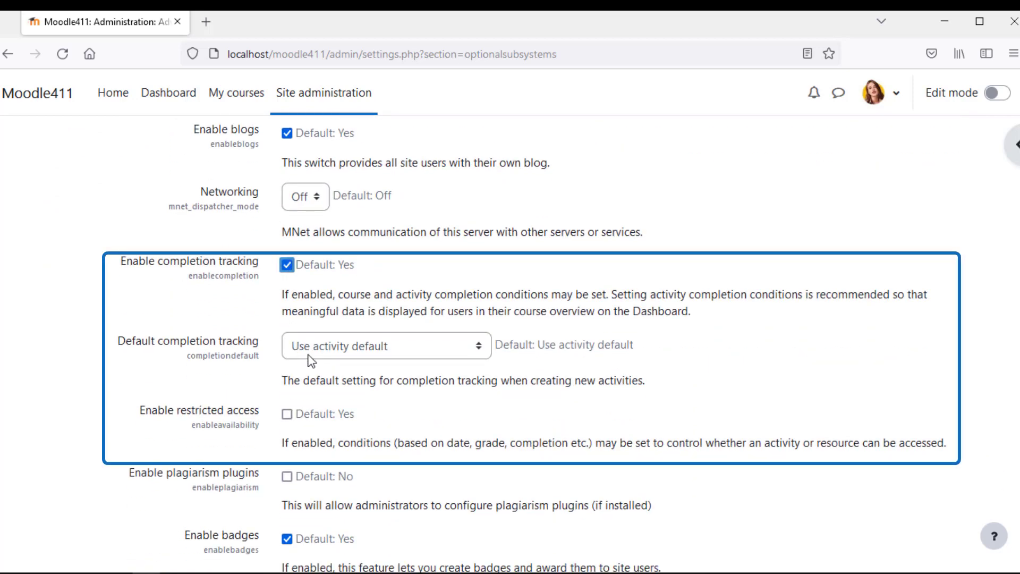
click(287, 414)
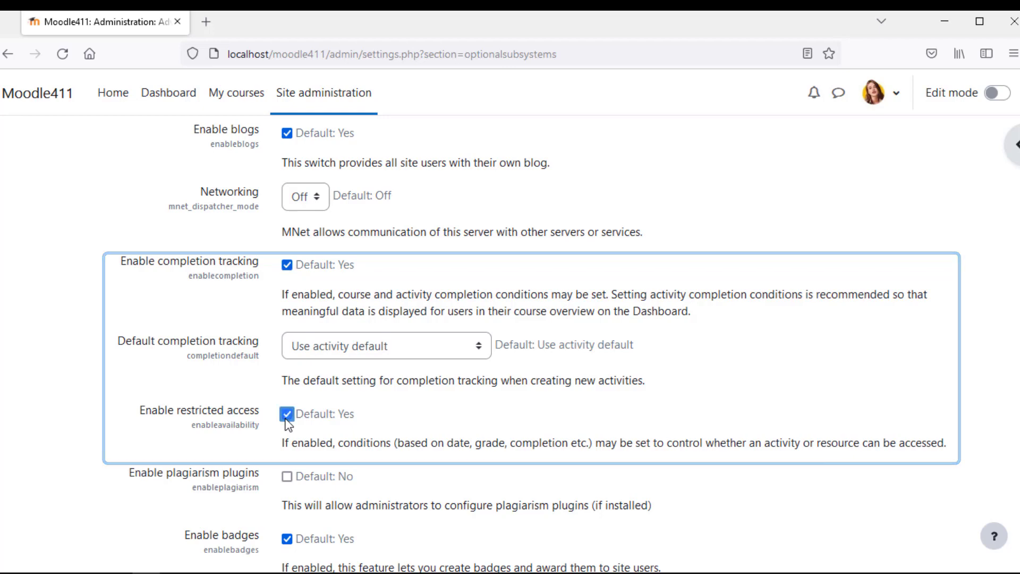
scroll(343, 464, down, 10)
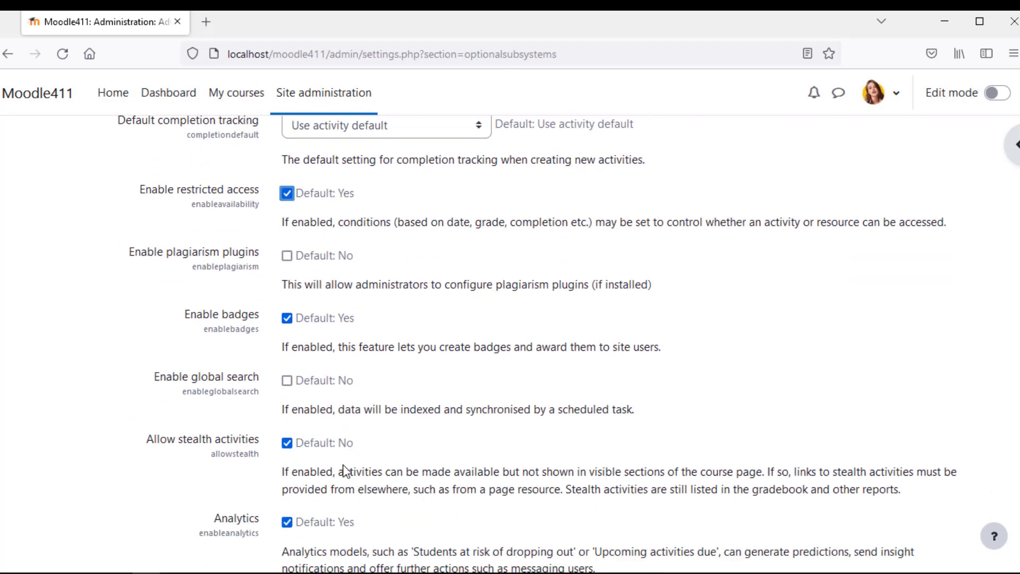
scroll(344, 465, down, 5)
click(329, 493)
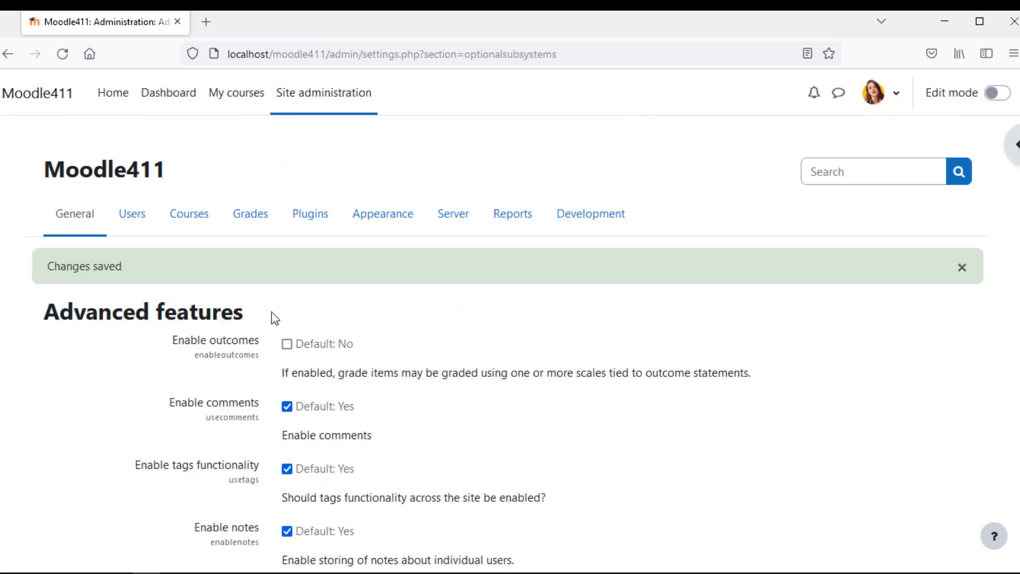
- In the site's grade category settings, make all aggregation types from Mean of grades to Natural available and save the changes
click(257, 227)
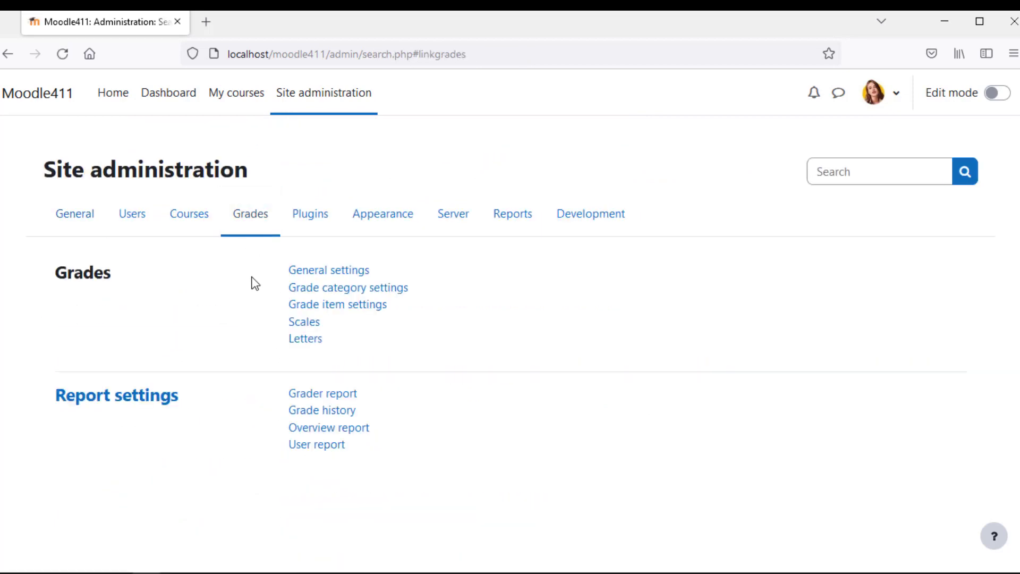
click(301, 289)
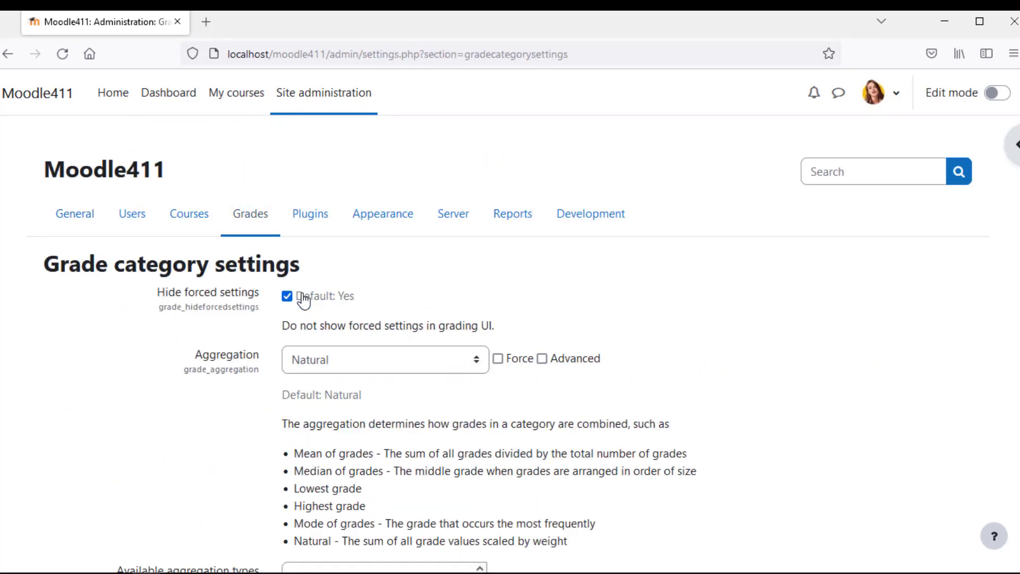
scroll(313, 298, down, 2)
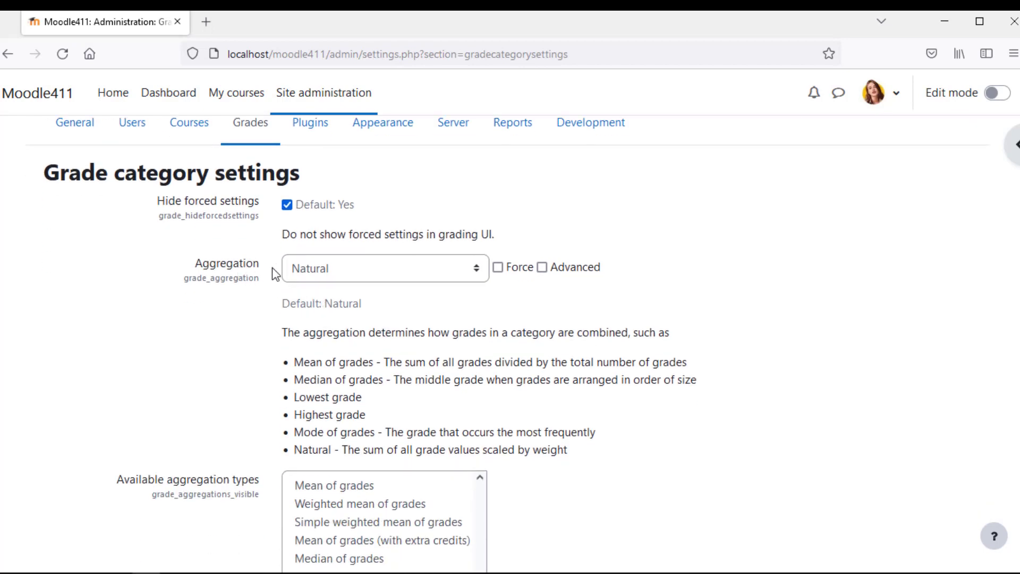
click(292, 269)
click(264, 282)
click(264, 281)
scroll(264, 281, down, 4)
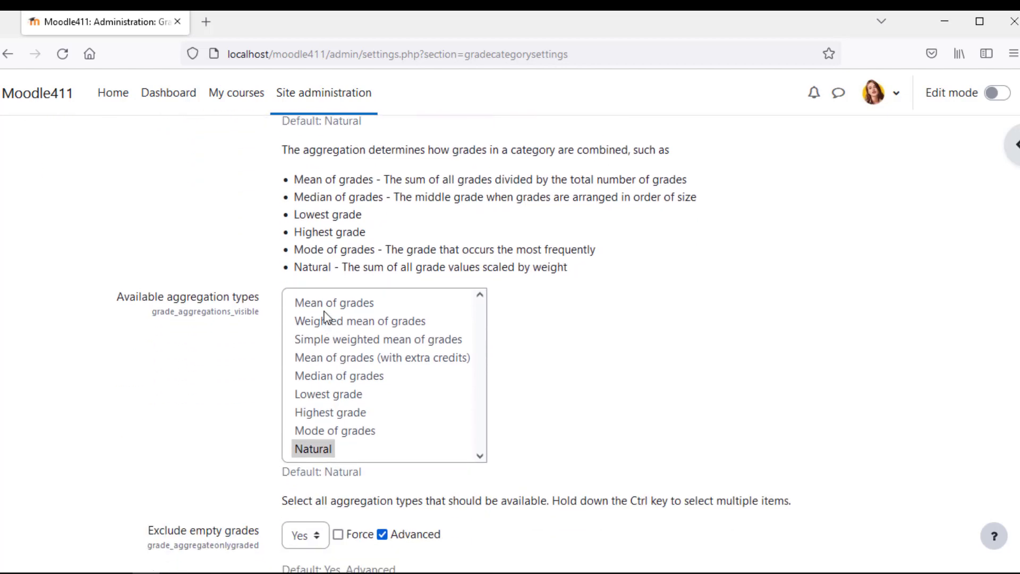
shift+click(320, 304)
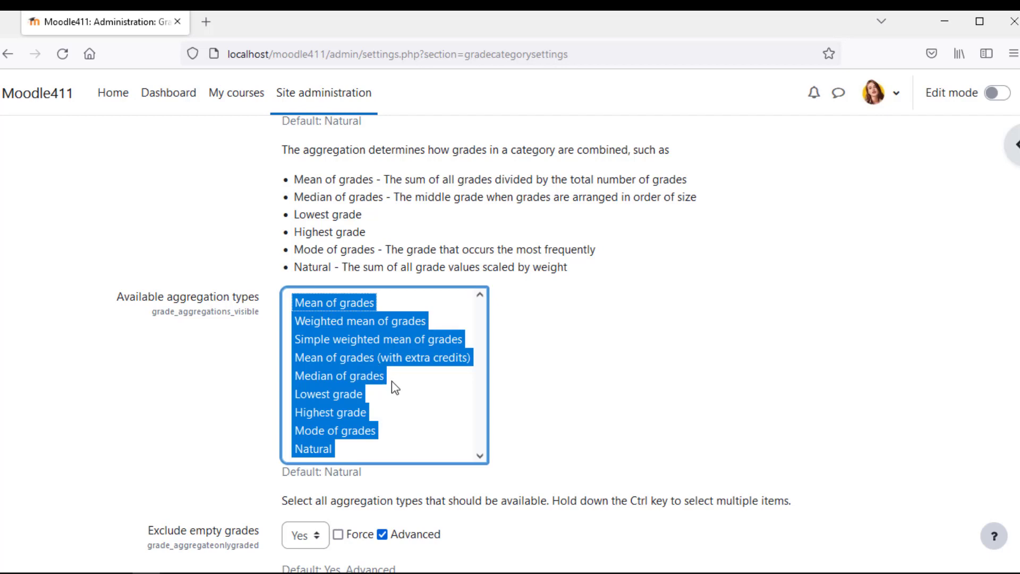
scroll(391, 381, down, 10)
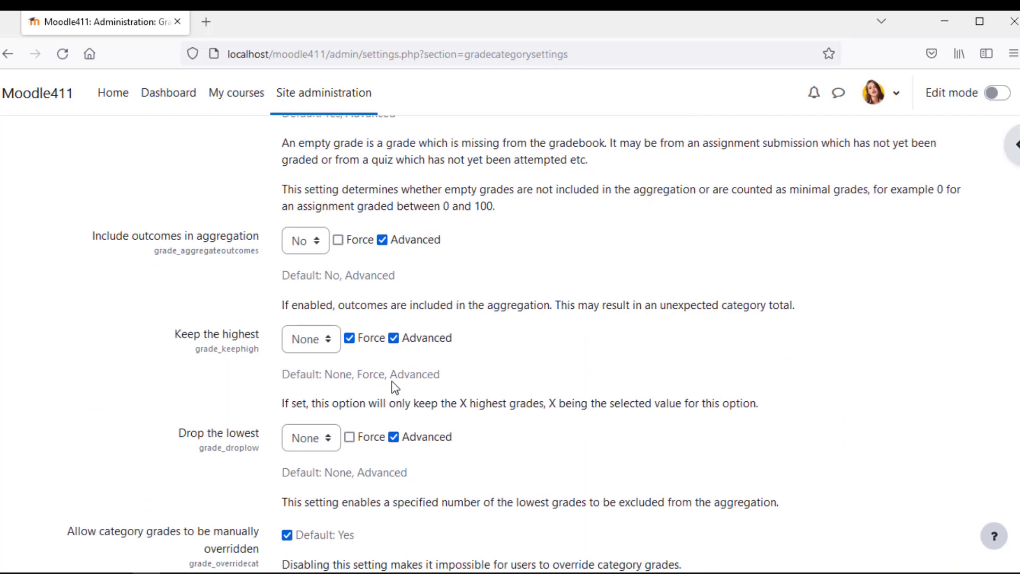
scroll(391, 380, down, 2)
click(348, 514)
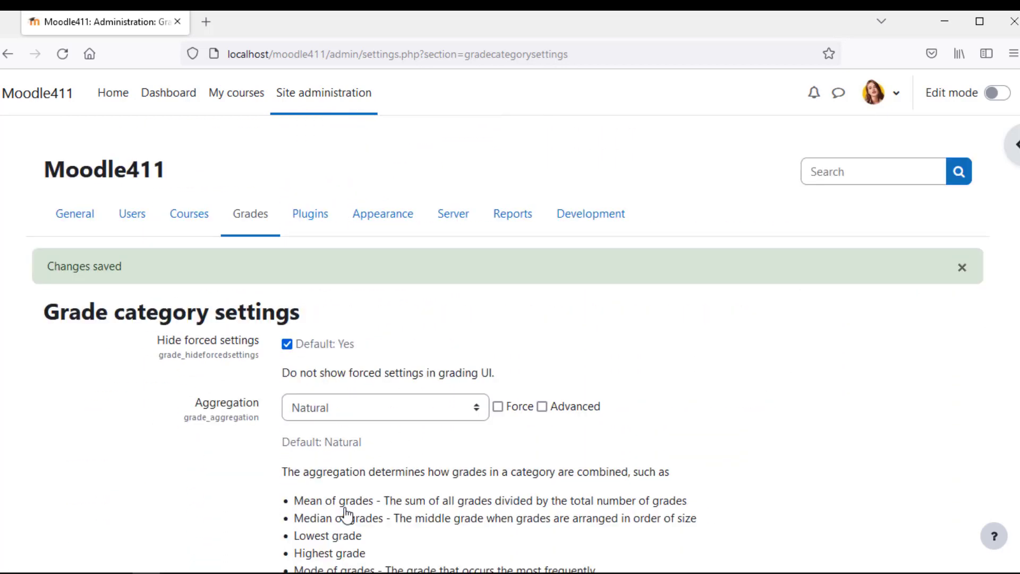
- Open the site's grade item settings and review the choices for grade display type and overall decimal places
click(251, 238)
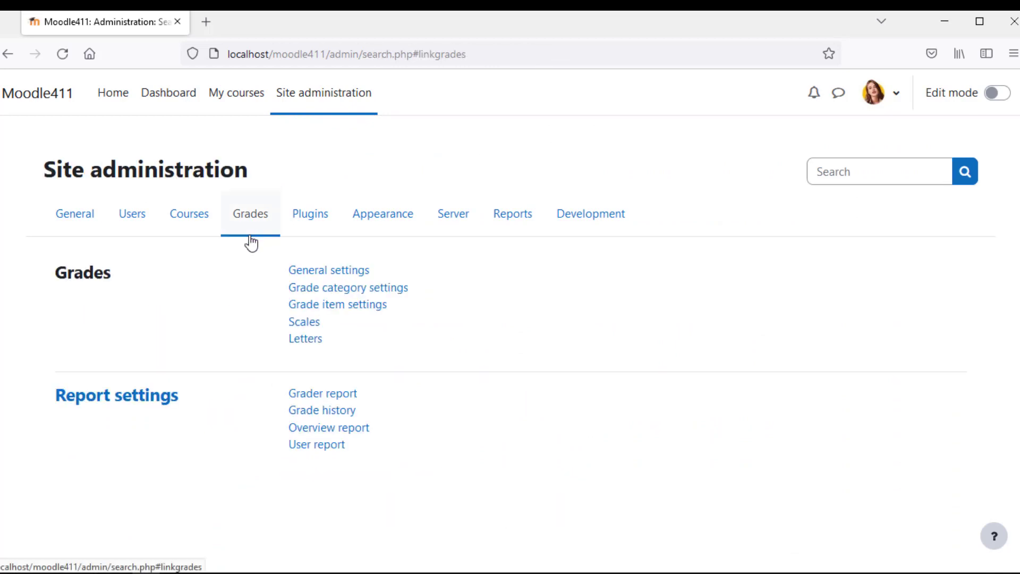
click(307, 305)
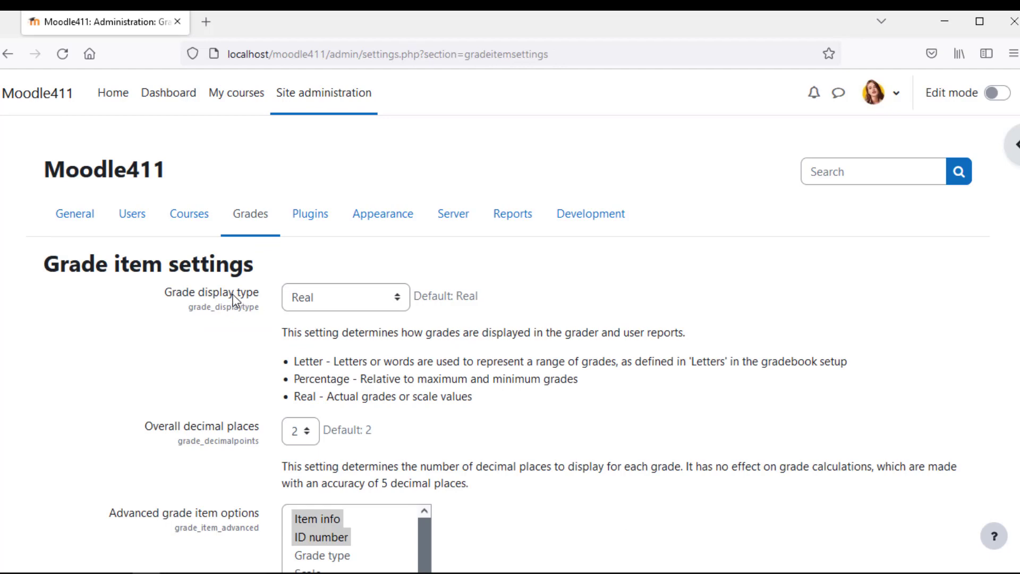
click(297, 303)
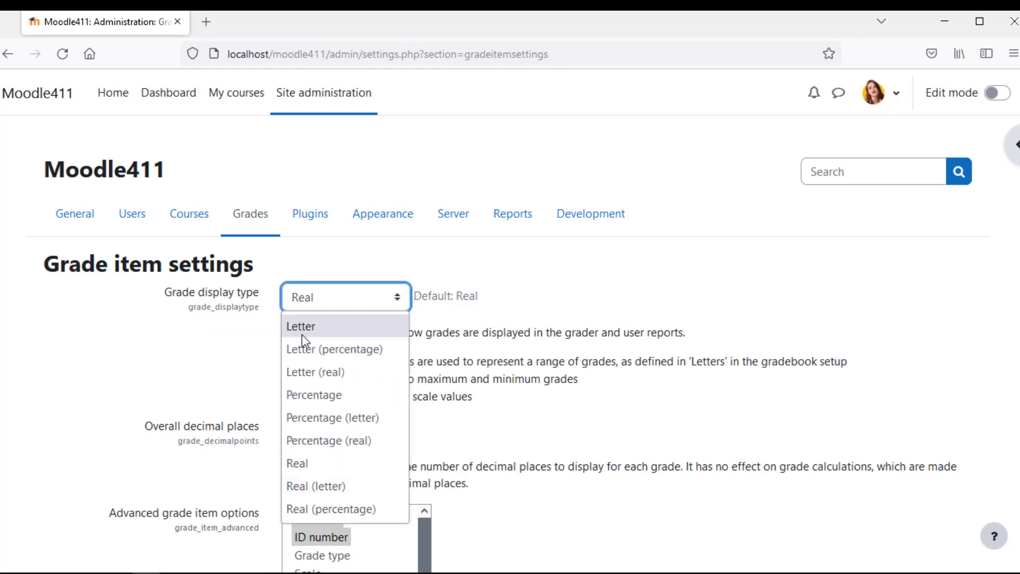
click(242, 335)
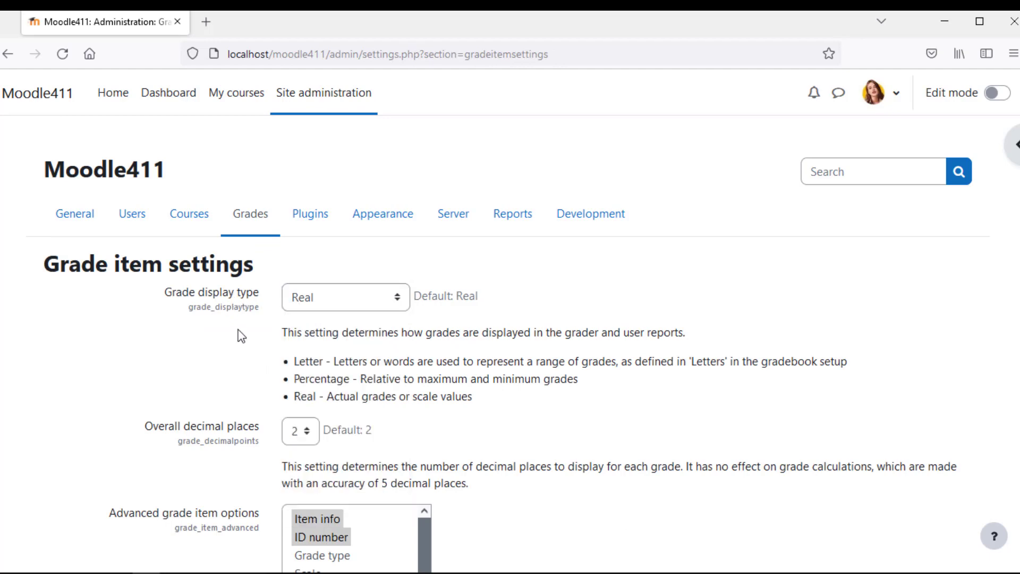
scroll(239, 336, down, 3)
click(305, 348)
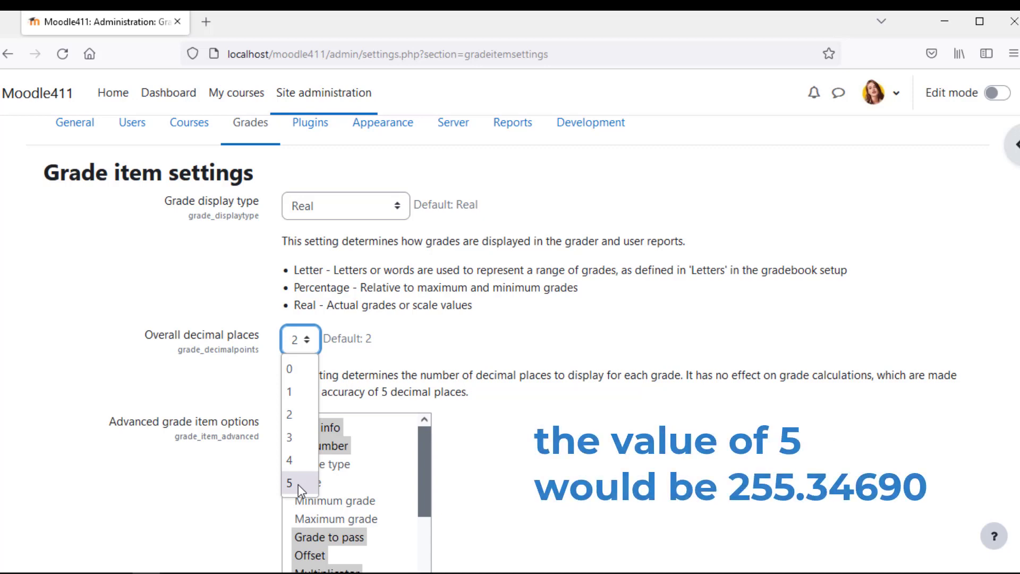
click(246, 483)
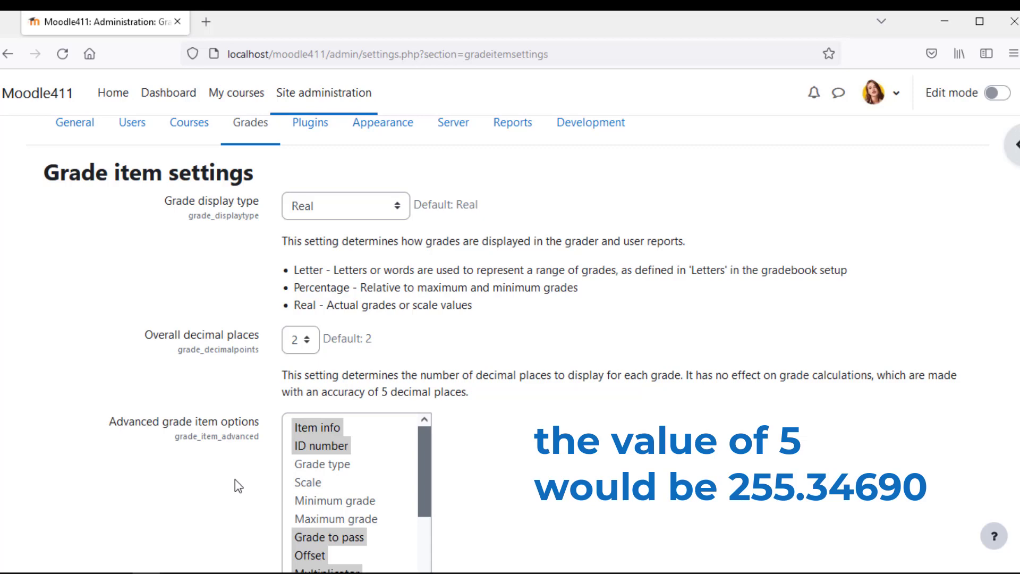
- Look through the advanced grade item options and save the grade item settings
scroll(235, 479, down, 3)
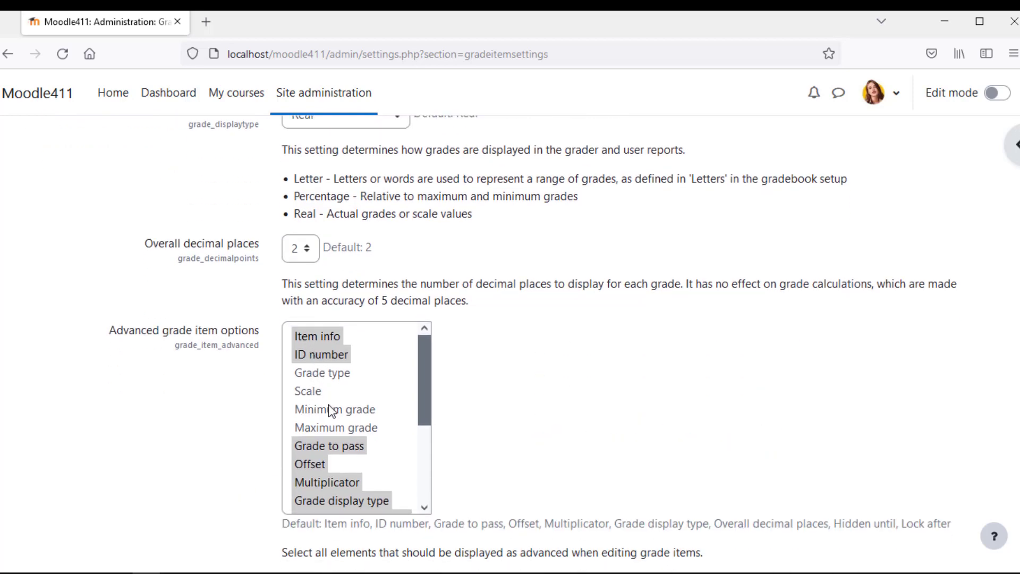
scroll(329, 408, down, 2)
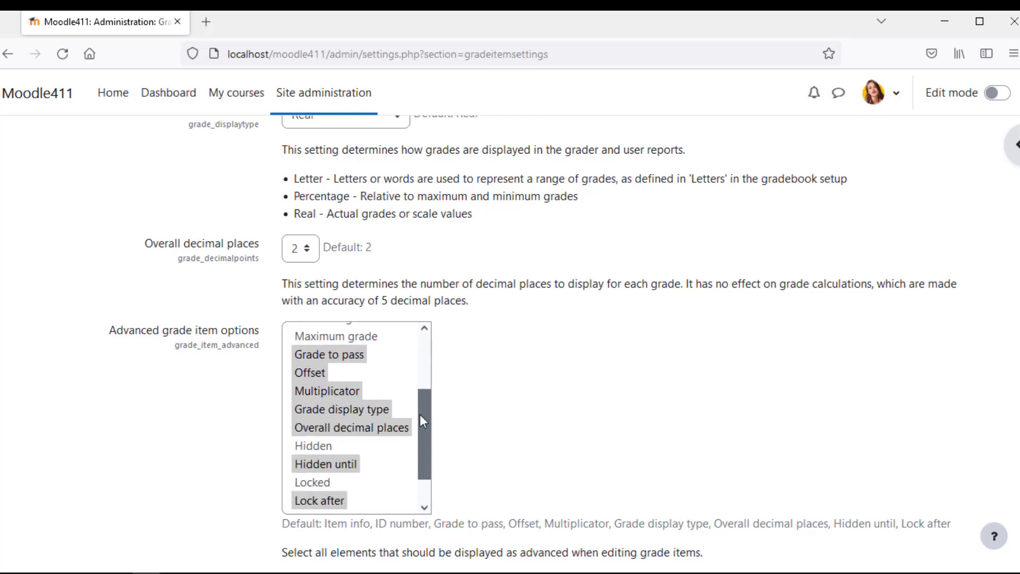
scroll(399, 429, down, 2)
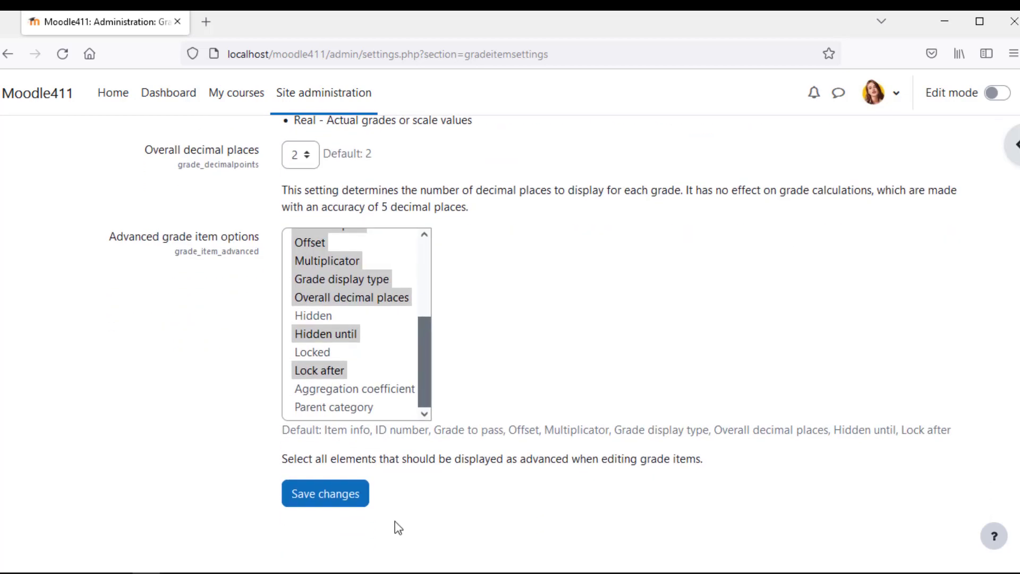
click(319, 499)
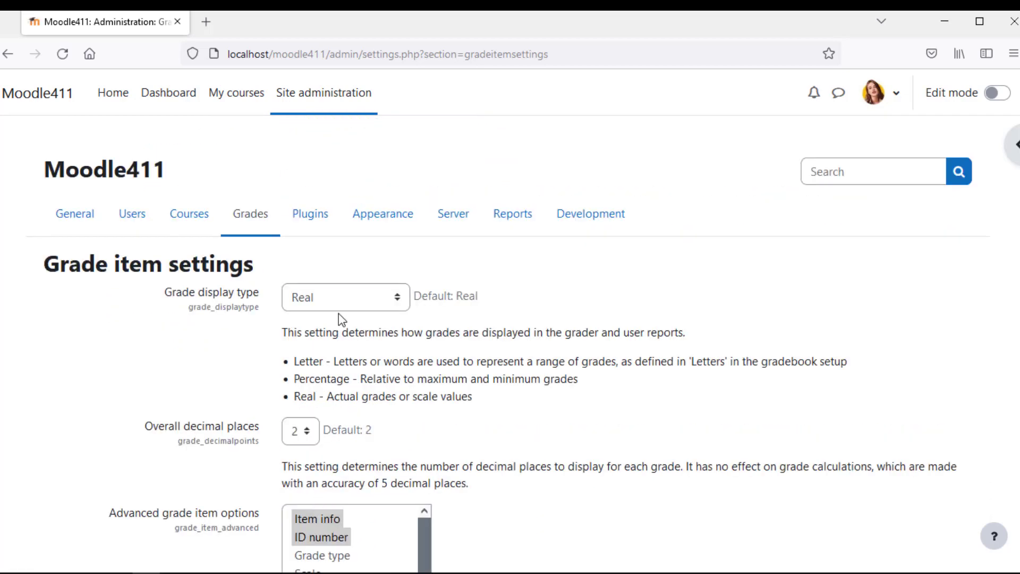
- Examine the site's grade letters with their highest and lowest percentages, and return to the grades administration overview
click(258, 234)
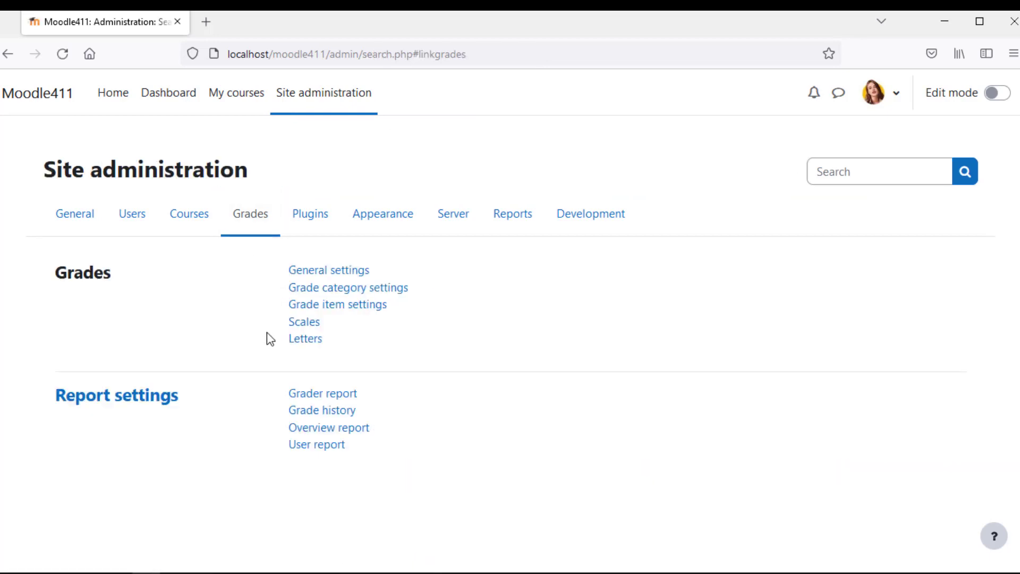
click(303, 344)
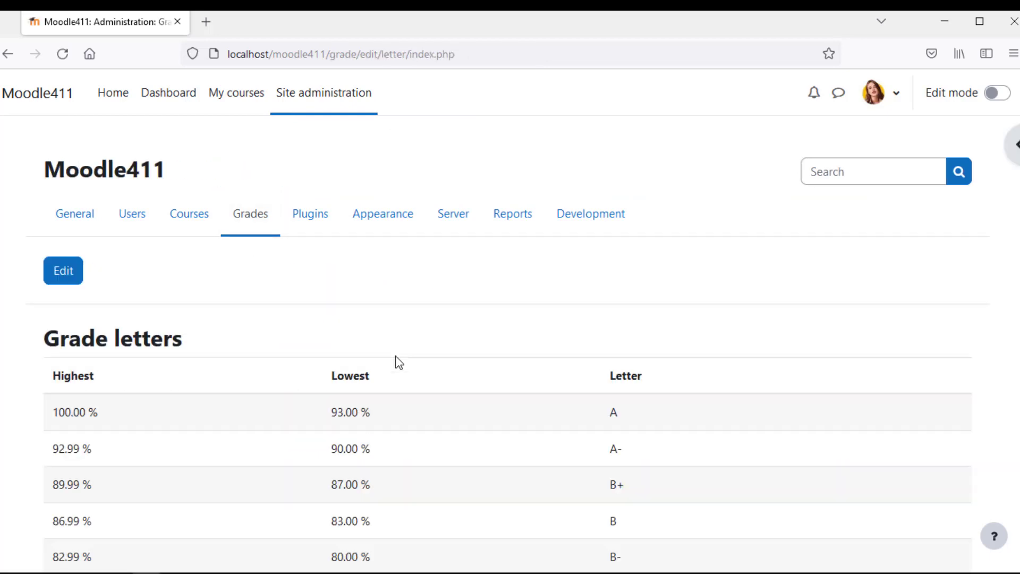
scroll(395, 357, down, 2)
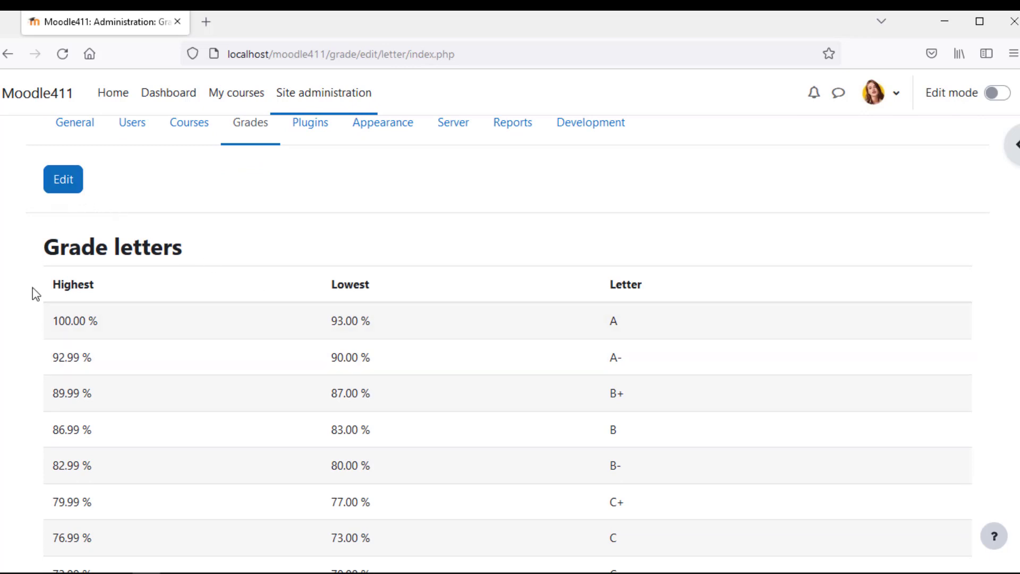
scroll(34, 291, down, 2)
scroll(34, 291, down, 2)
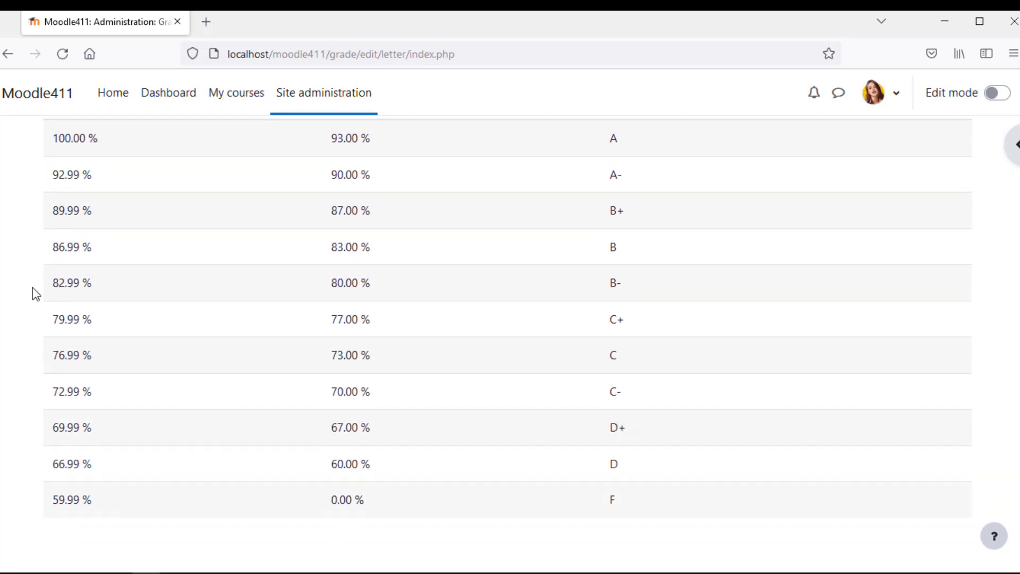
scroll(33, 287, up, 6)
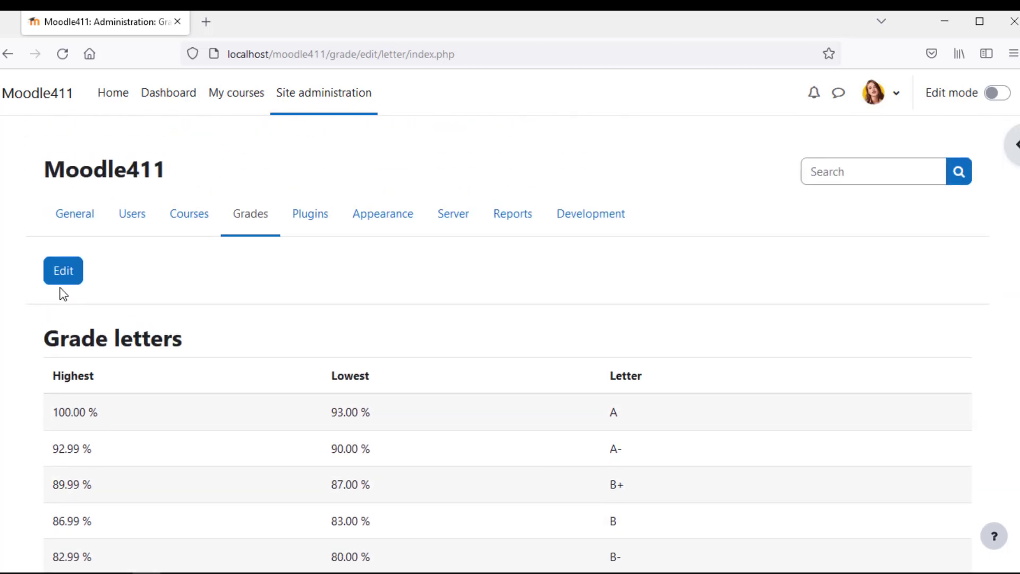
click(237, 232)
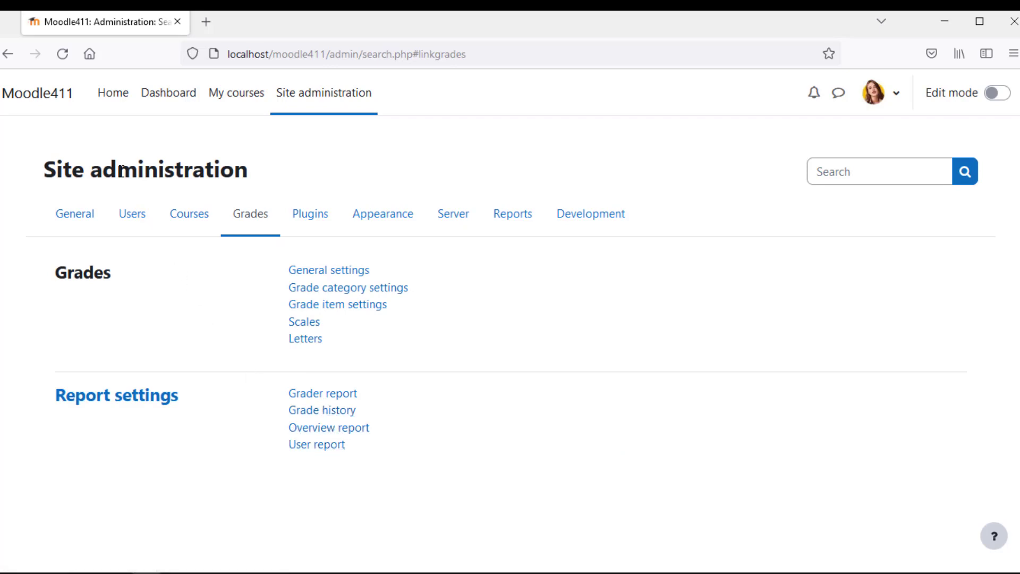
- Open The International English Language Testing System (IELTS) course from the site home and turn on edit mode
click(105, 109)
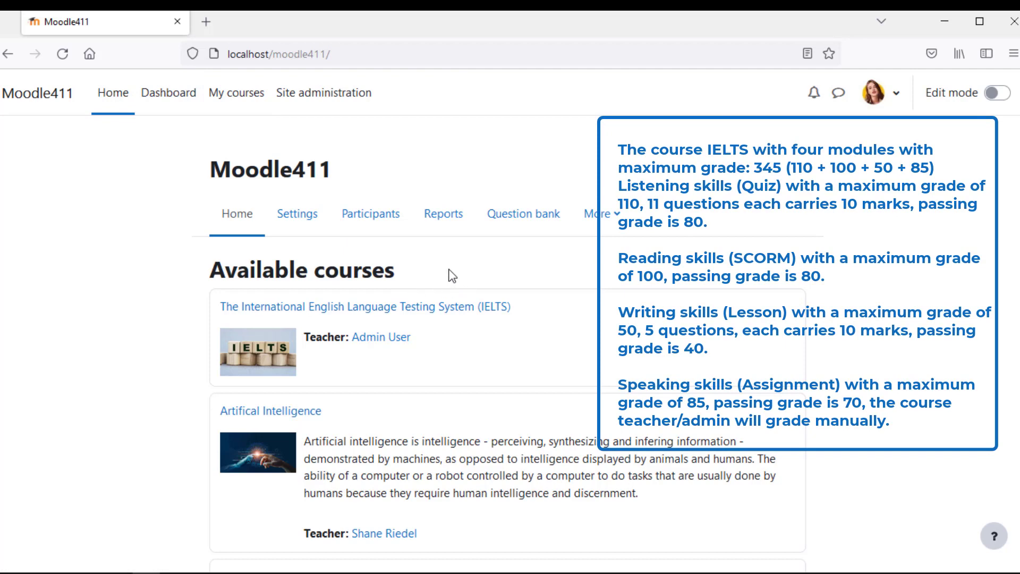
click(357, 312)
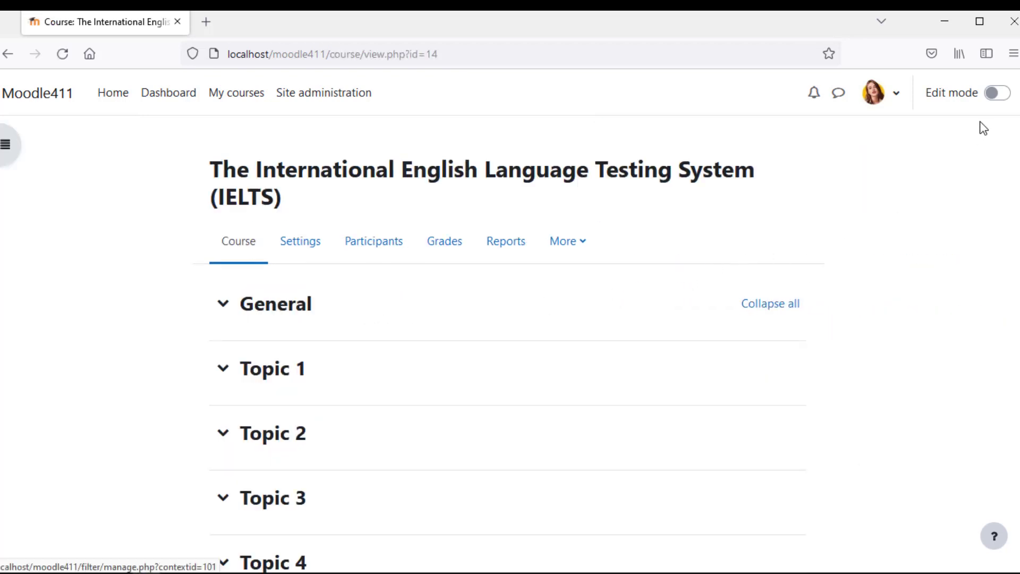
click(1004, 94)
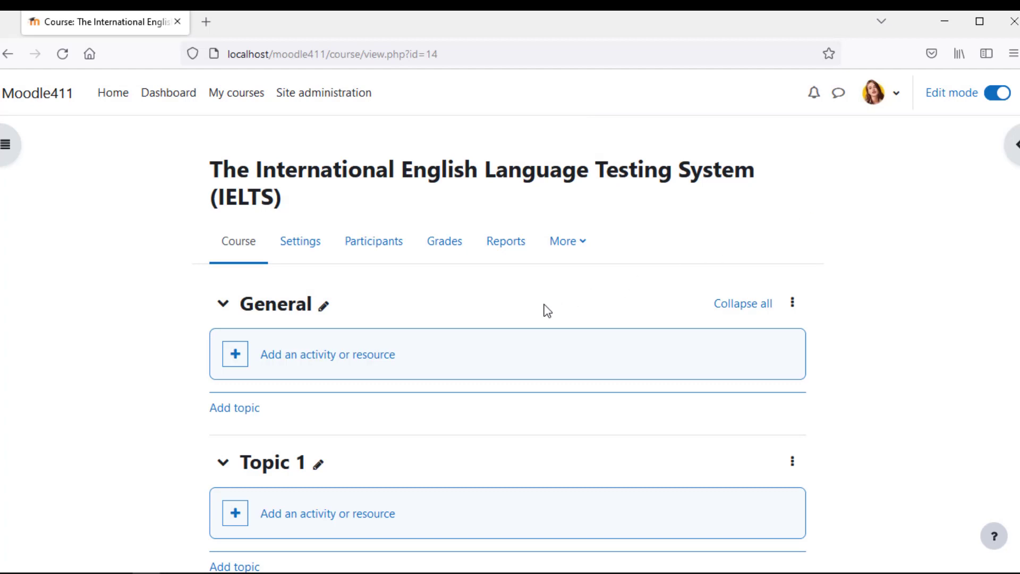
- Add a quiz to the General section and name it Listening skills
click(292, 355)
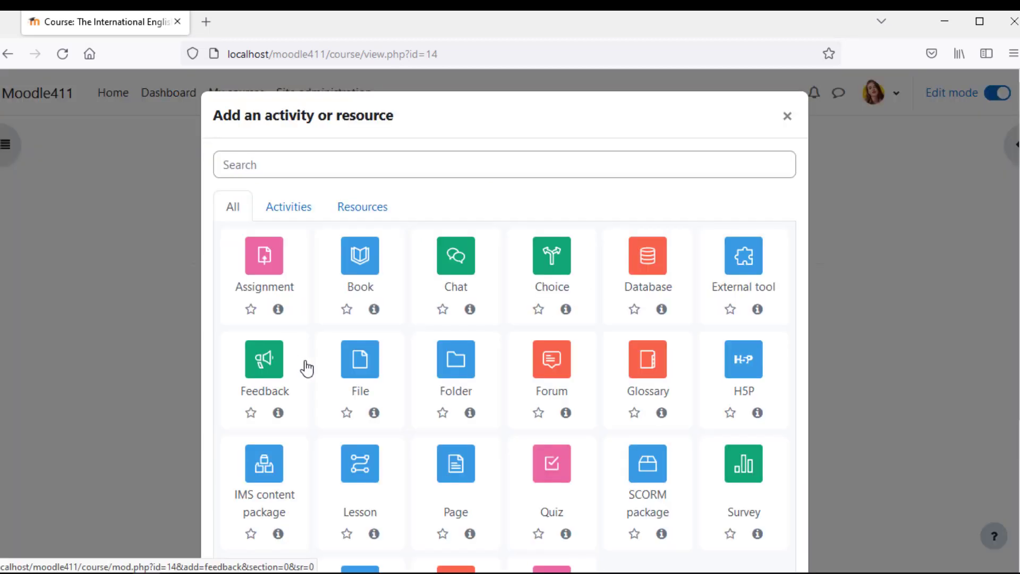
click(550, 480)
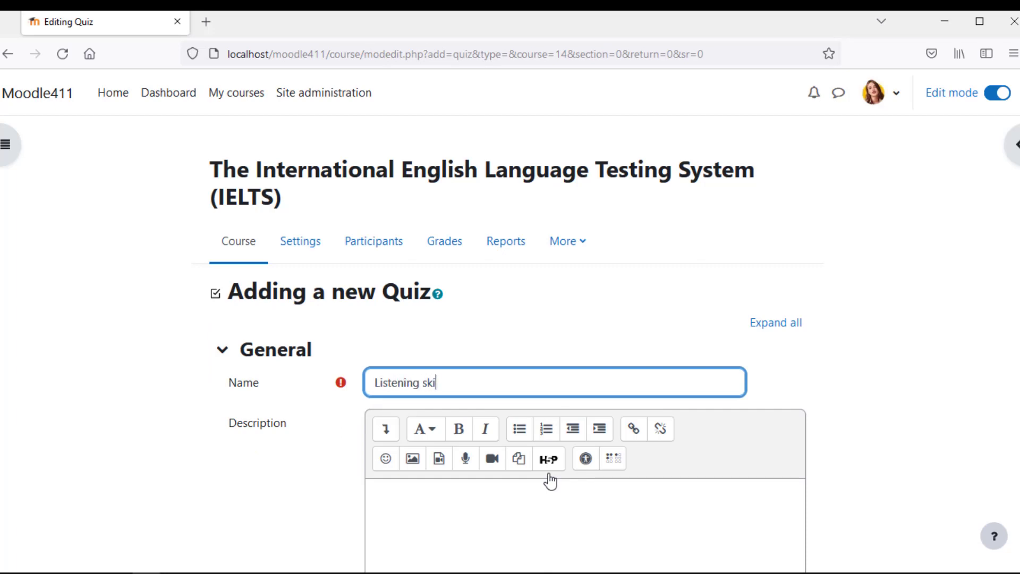
scroll(550, 481, down, 7)
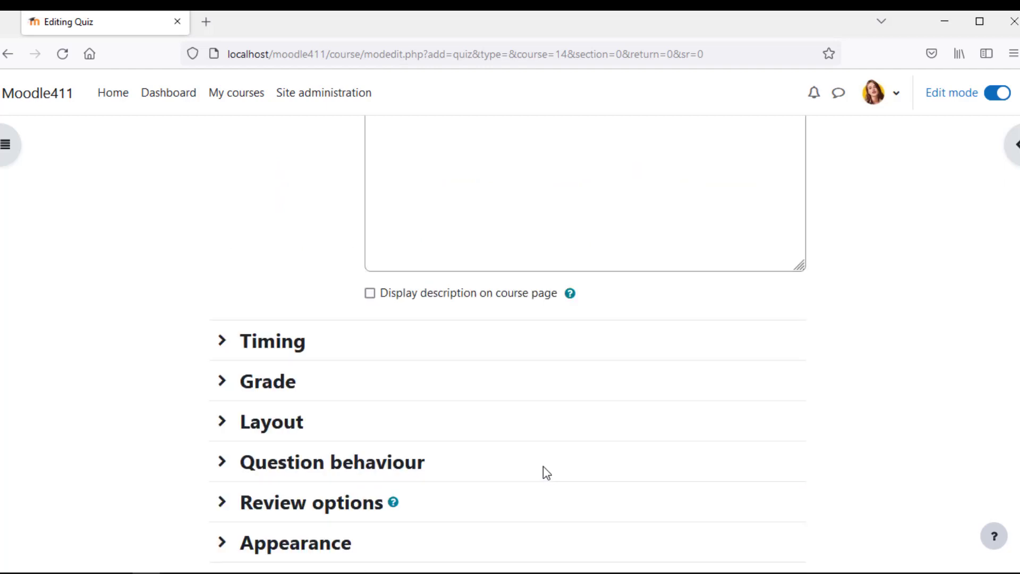
- In the quiz's grade settings, enter 80 as the grade to pass and choose Highest grade as the grading method
click(222, 290)
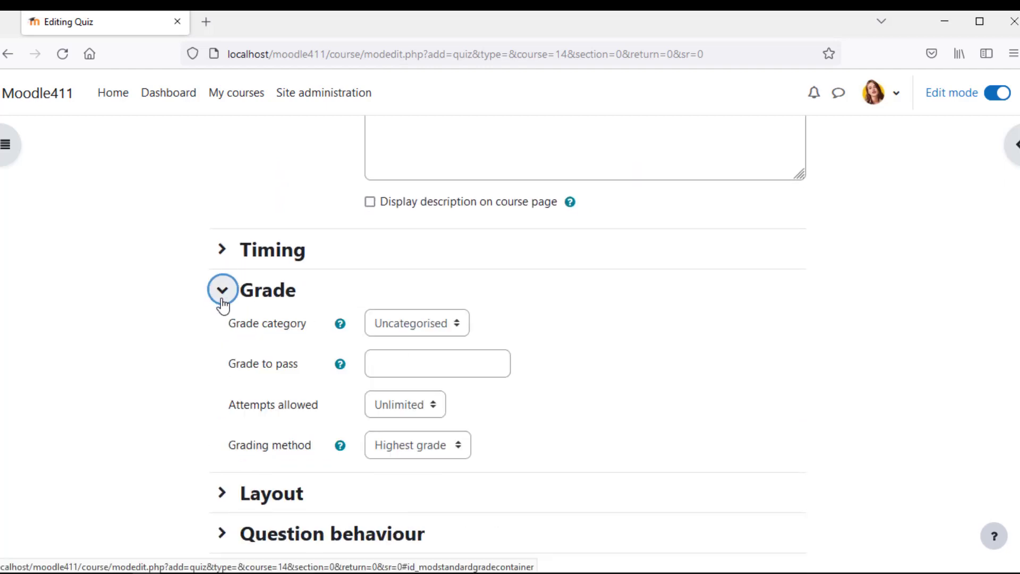
click(418, 374)
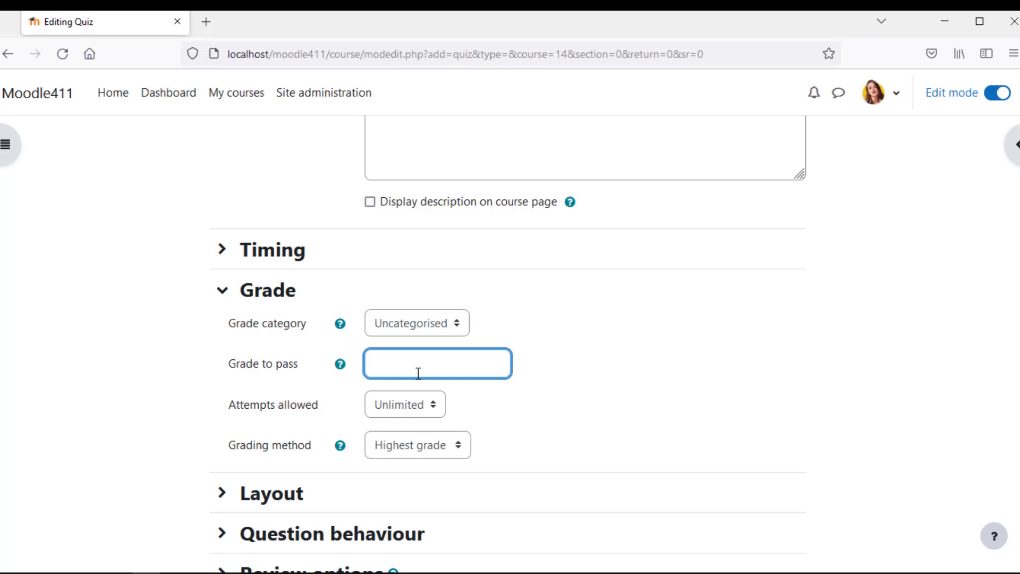
text(80)
click(455, 452)
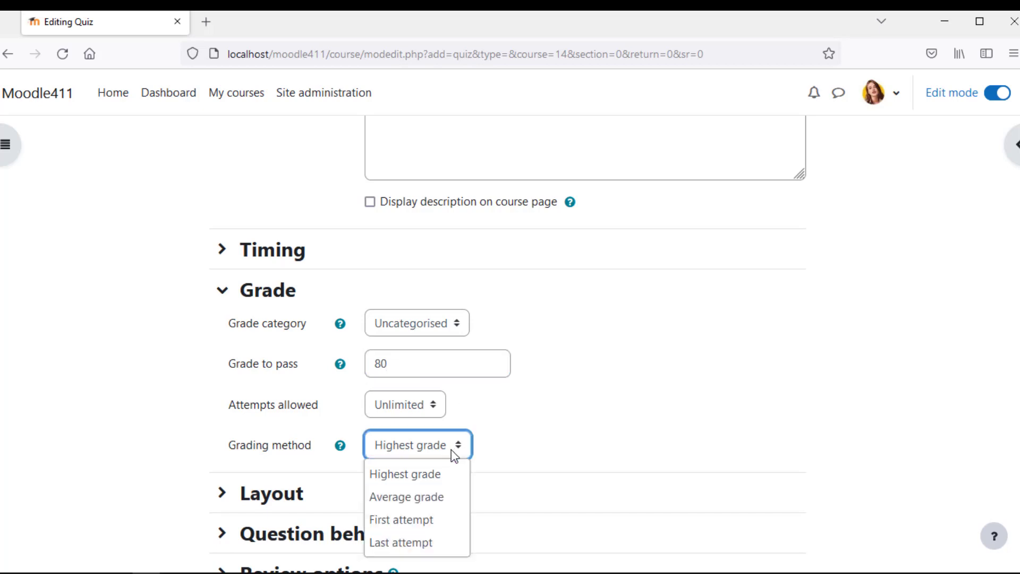
click(446, 474)
- Reveal all layout options and set the new page option to Never, all questions on one page
scroll(539, 444, down, 5)
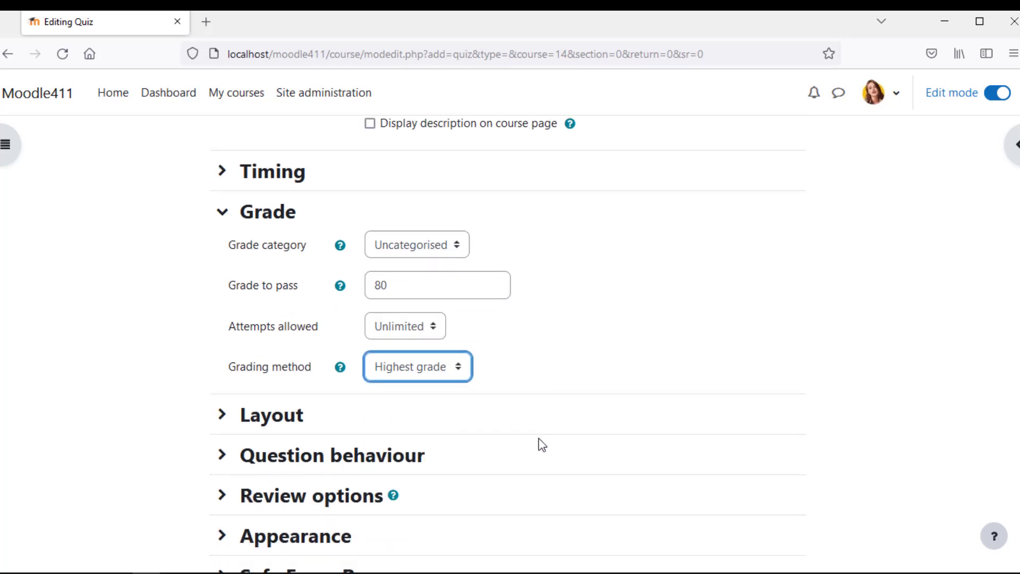
click(222, 220)
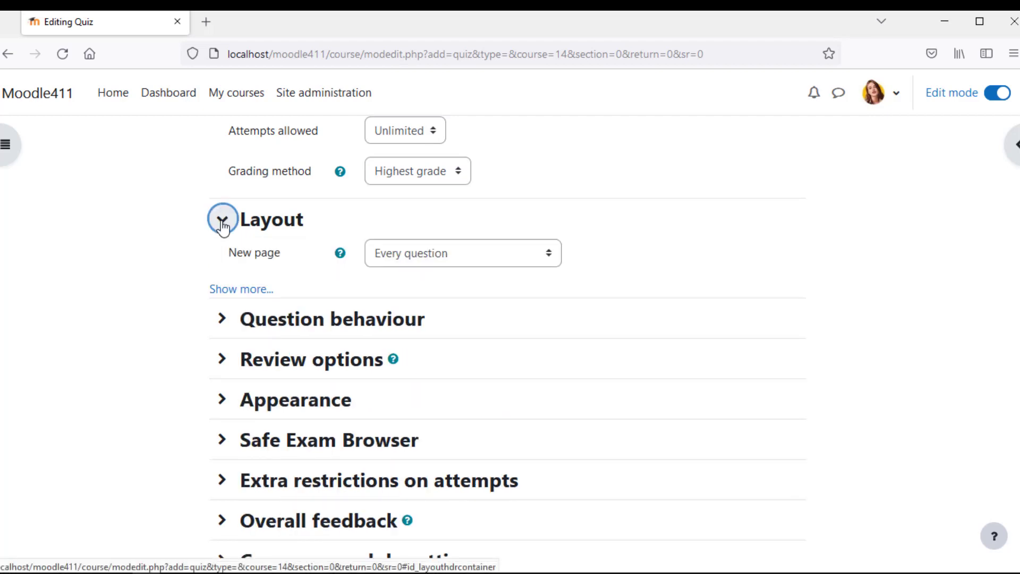
click(236, 290)
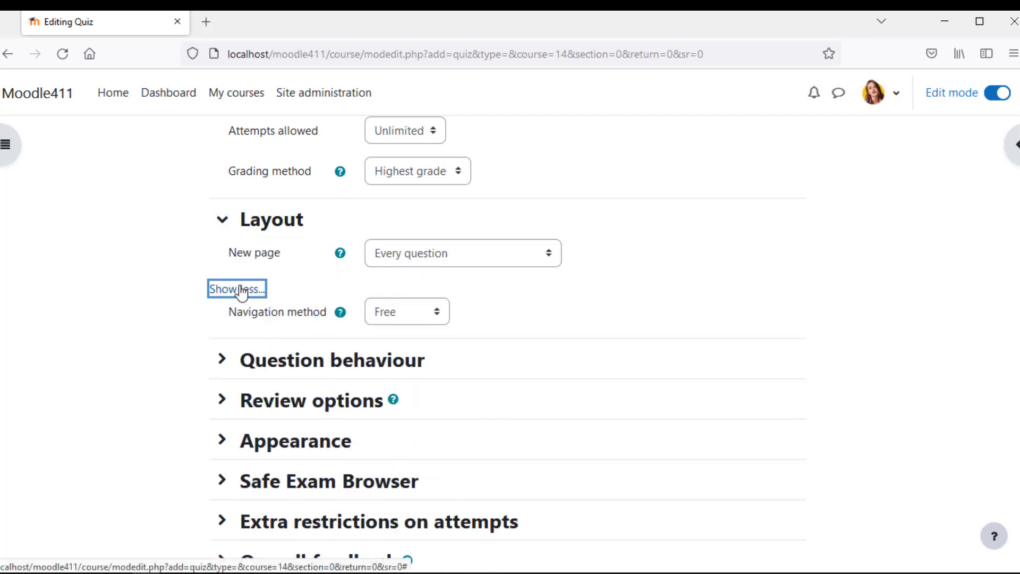
click(379, 260)
click(382, 277)
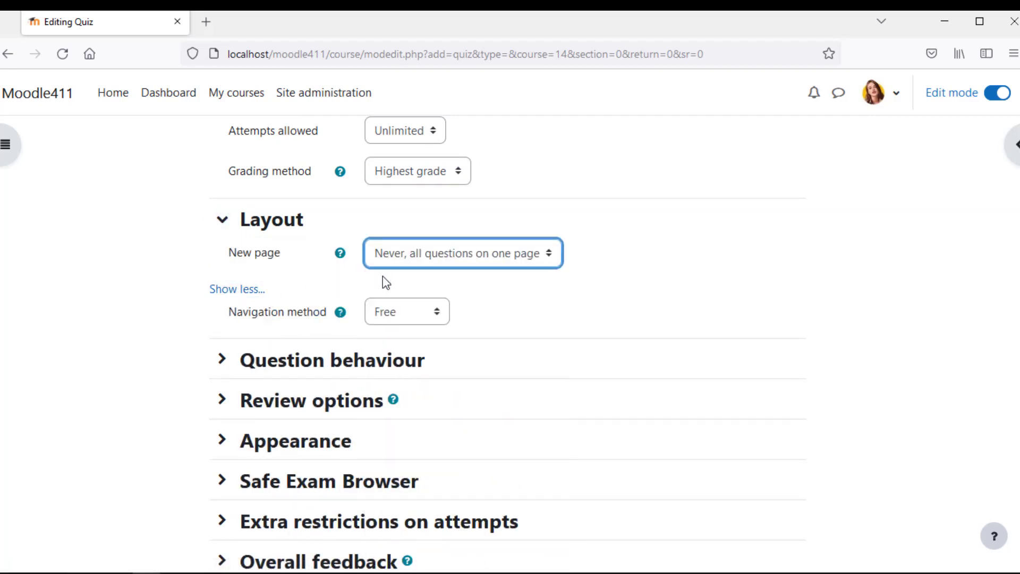
- Look through the quiz's question behaviour settings, including the additional ones, and its review options
click(264, 361)
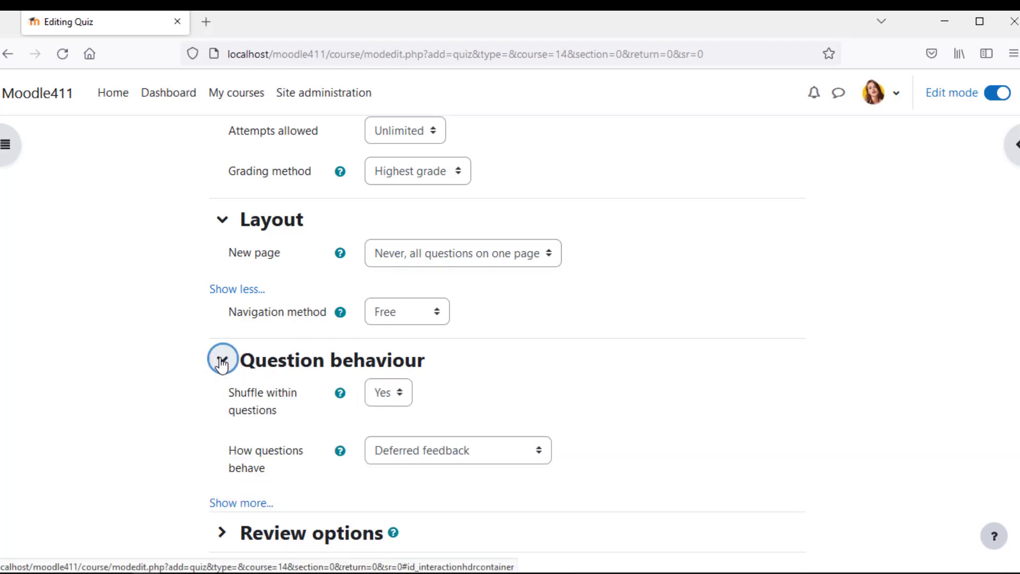
scroll(171, 409, down, 1)
scroll(171, 409, down, 3)
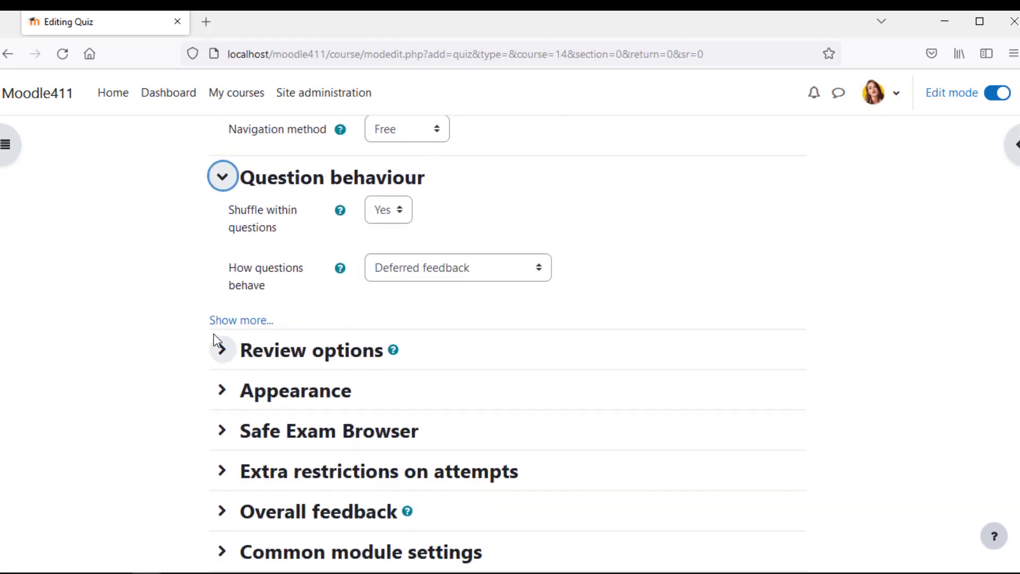
click(217, 320)
scroll(210, 330, down, 2)
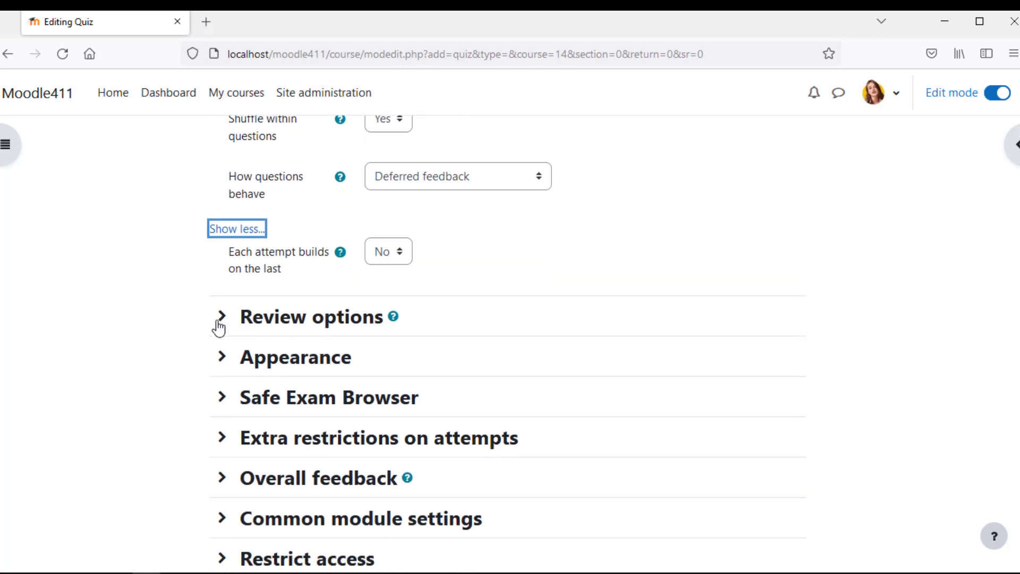
click(222, 317)
scroll(172, 377, down, 6)
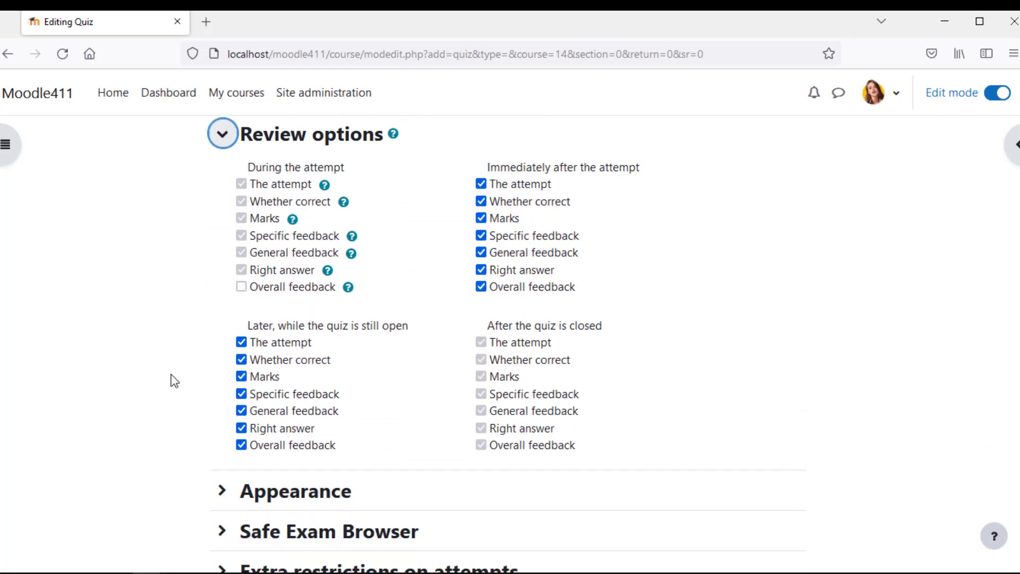
scroll(174, 380, down, 4)
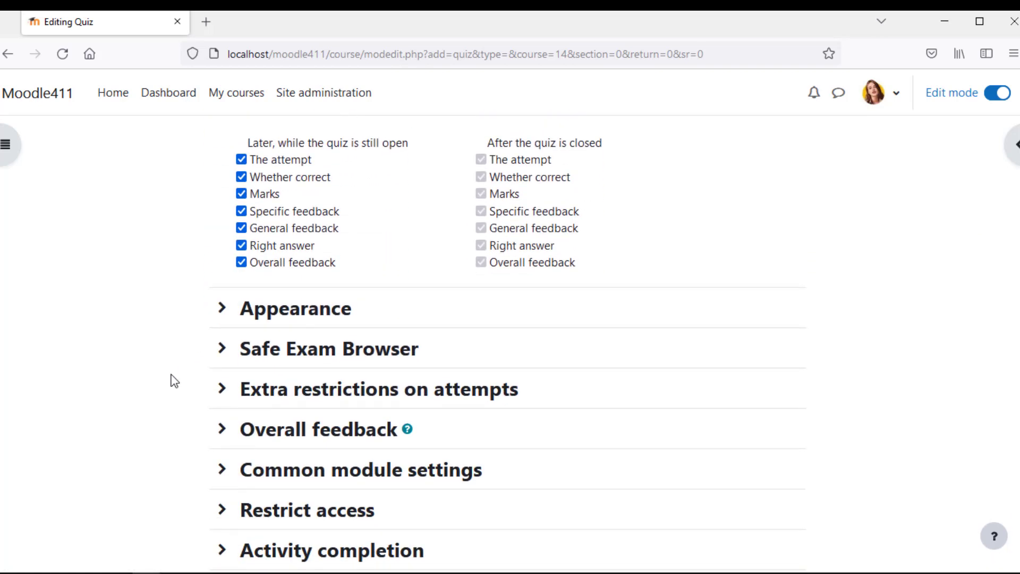
- Set completion tracking to show the activity as complete when conditions are met, require a grade and a passing grade, and submit the quiz form
scroll(174, 380, down, 2)
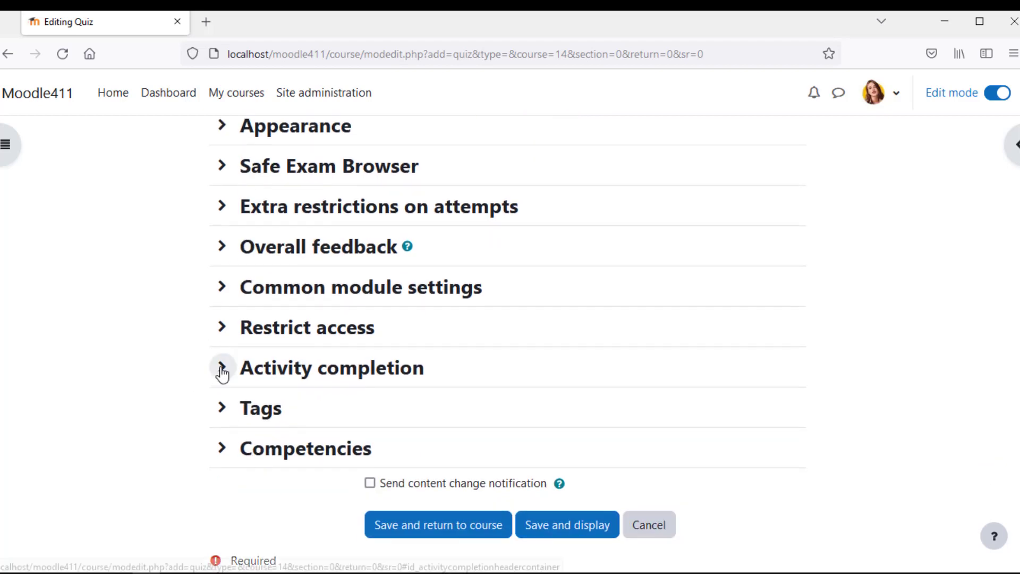
click(222, 367)
click(422, 404)
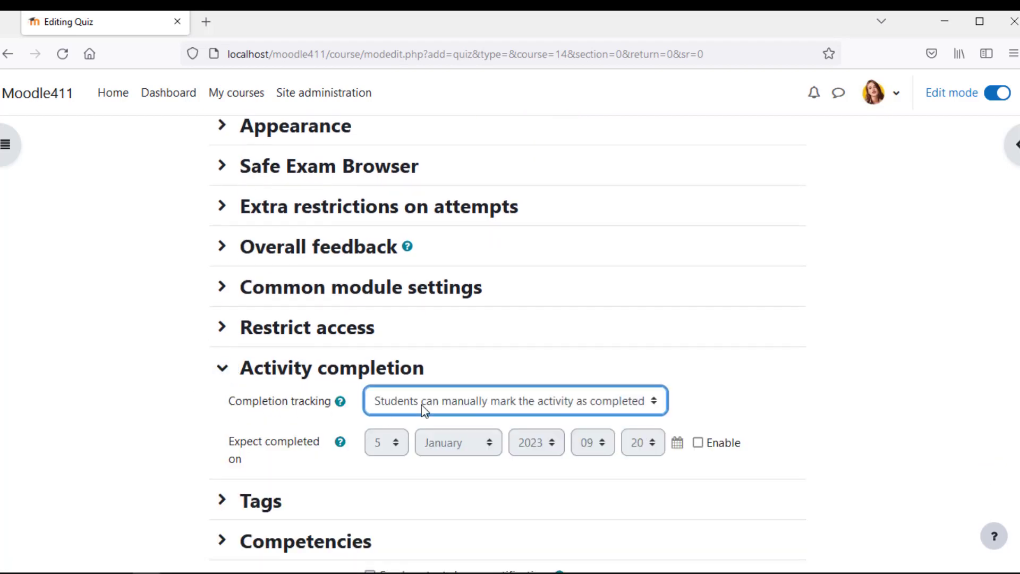
click(433, 476)
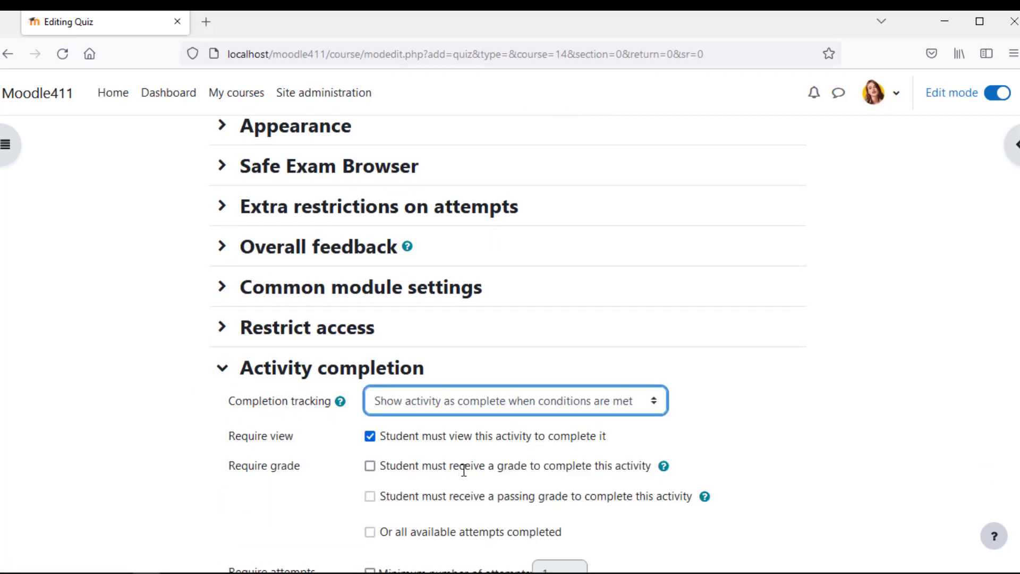
scroll(462, 471, down, 2)
click(370, 374)
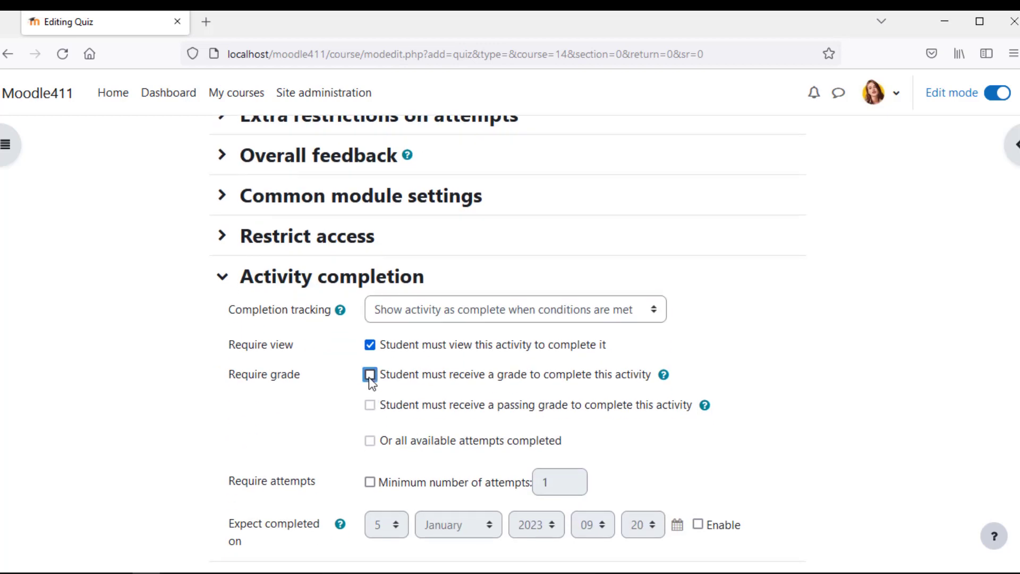
click(370, 405)
scroll(326, 423, down, 2)
scroll(326, 422, down, 3)
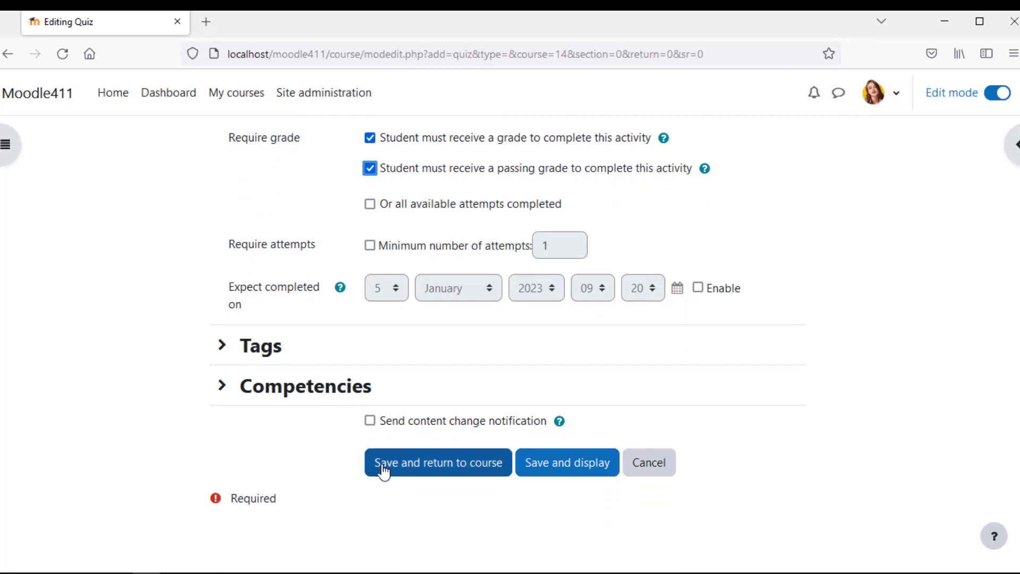
click(408, 471)
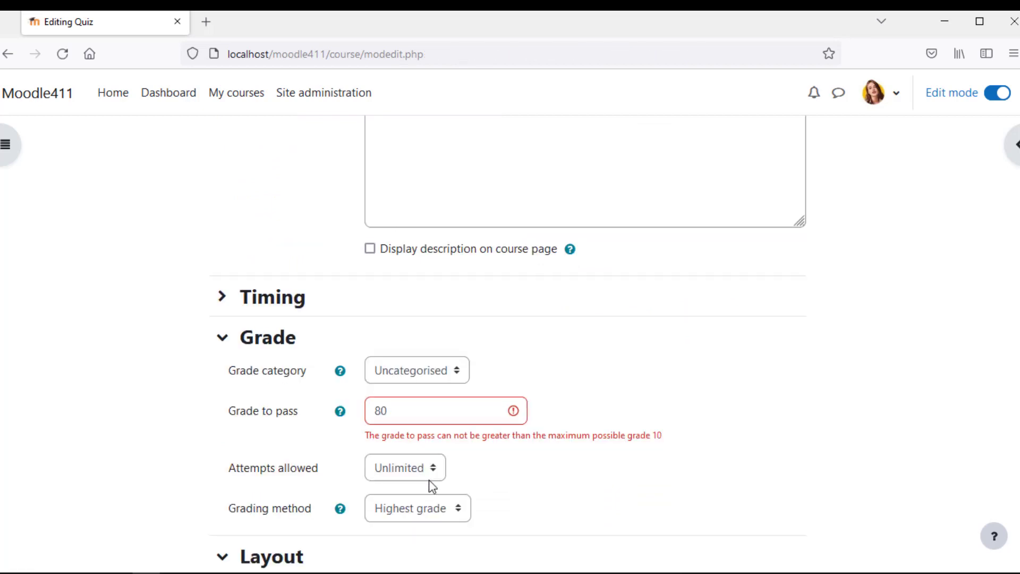
- Correct the quiz's grade to pass to 8, then save it and return to the course
click(406, 414)
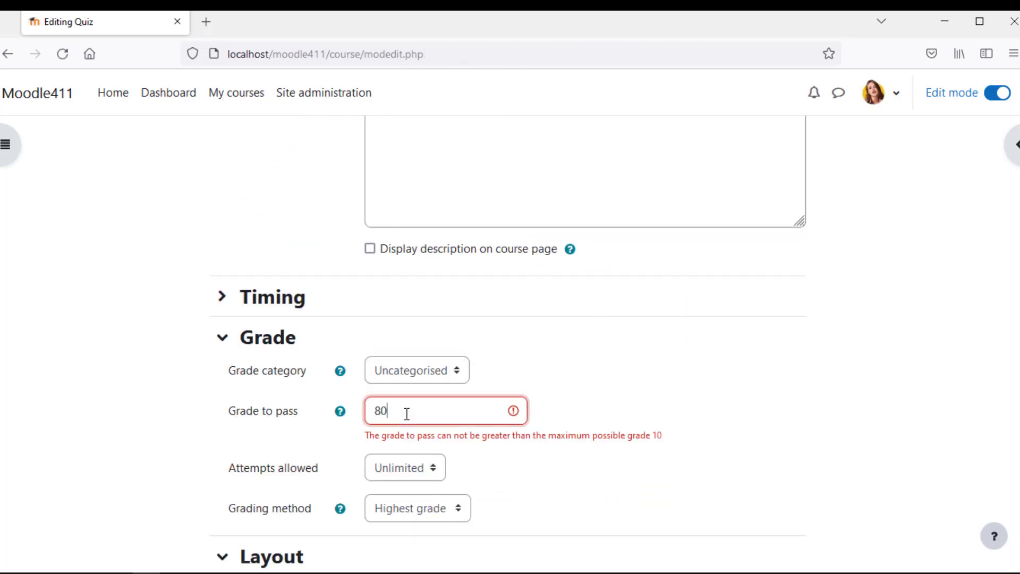
scroll(406, 414, down, 18)
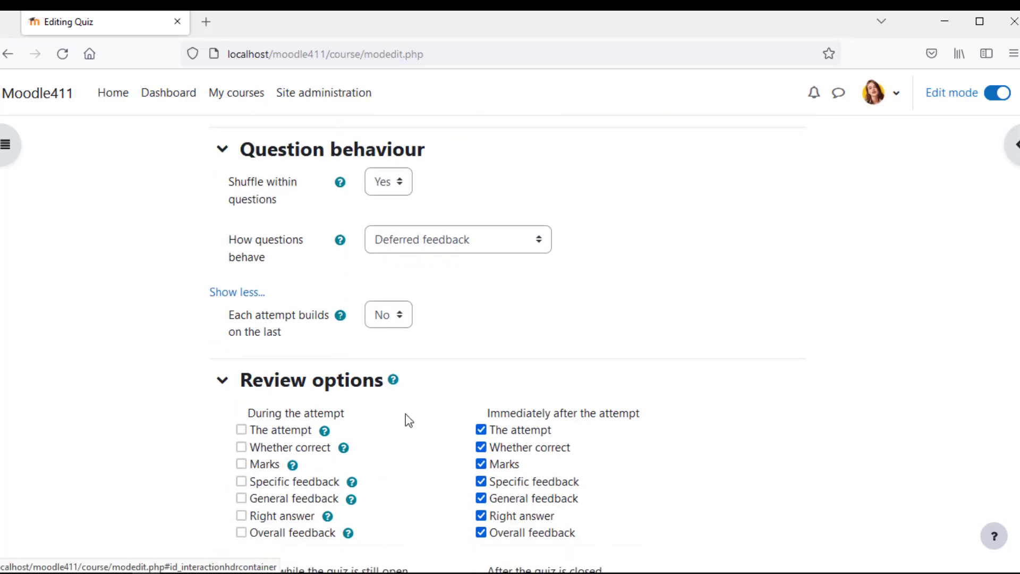
scroll(408, 419, down, 11)
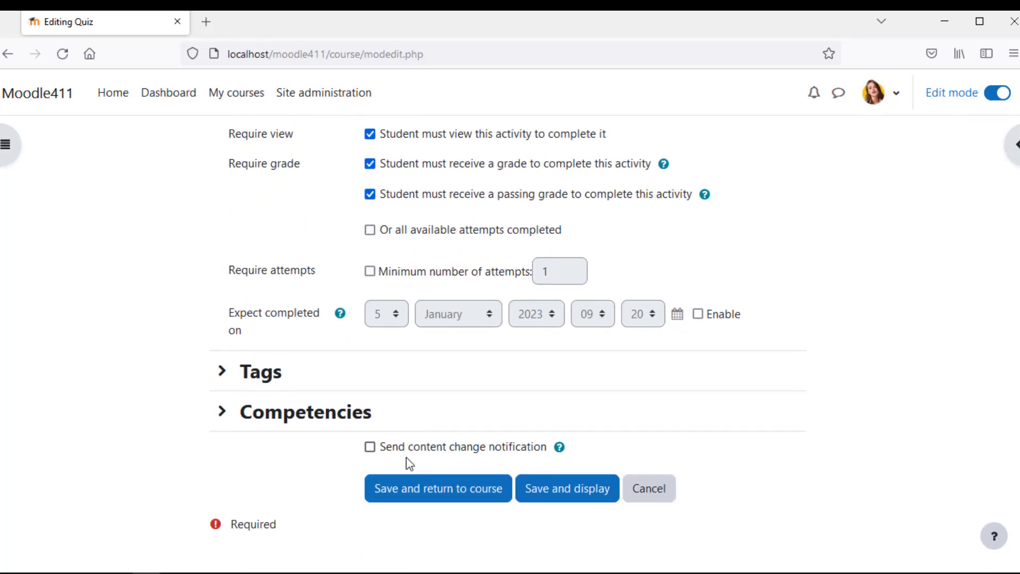
click(409, 495)
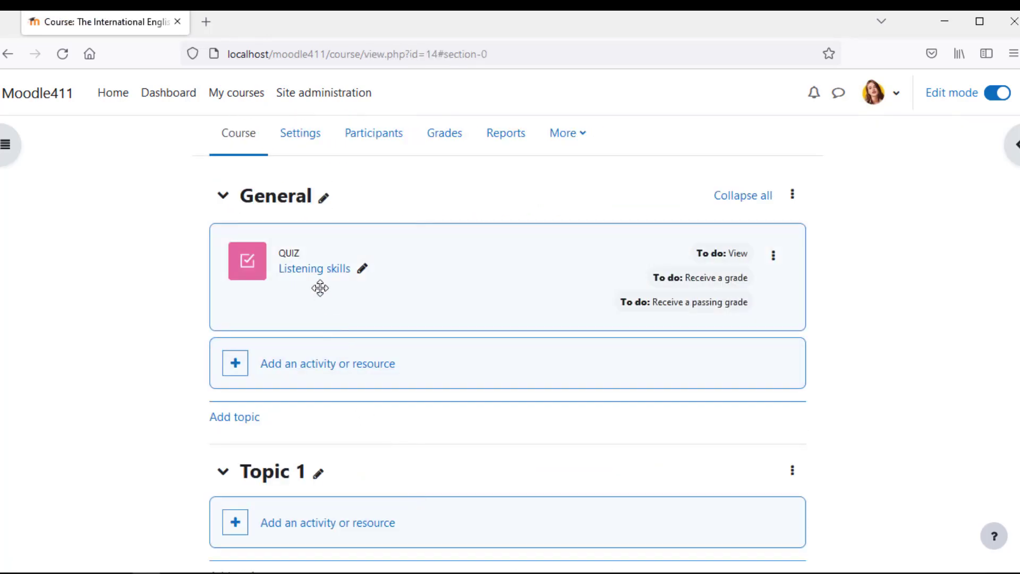
- Open the Listening skills quiz, add Questions 1 to 11 to it, and look over the resulting question list and marks
click(314, 268)
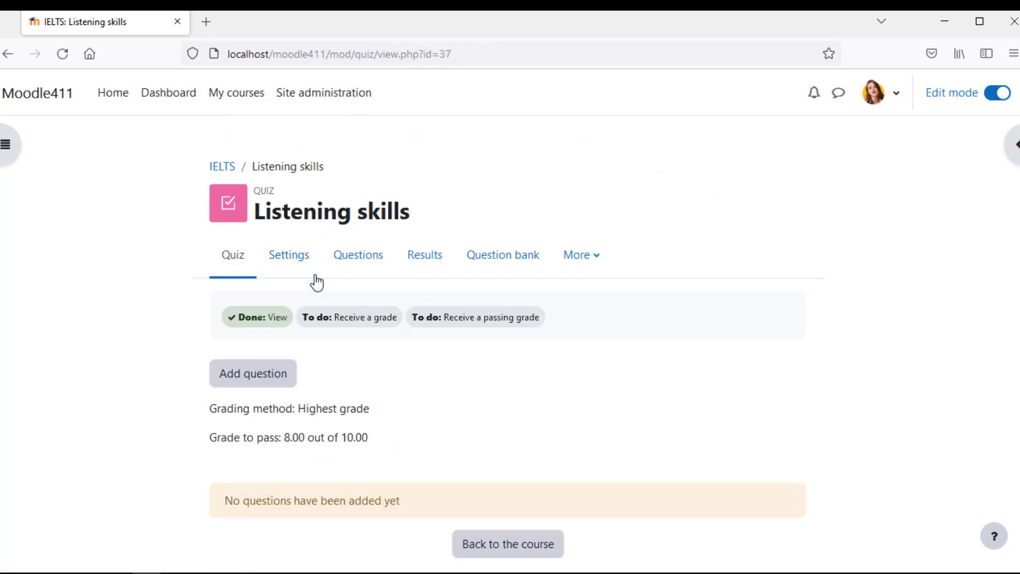
click(266, 380)
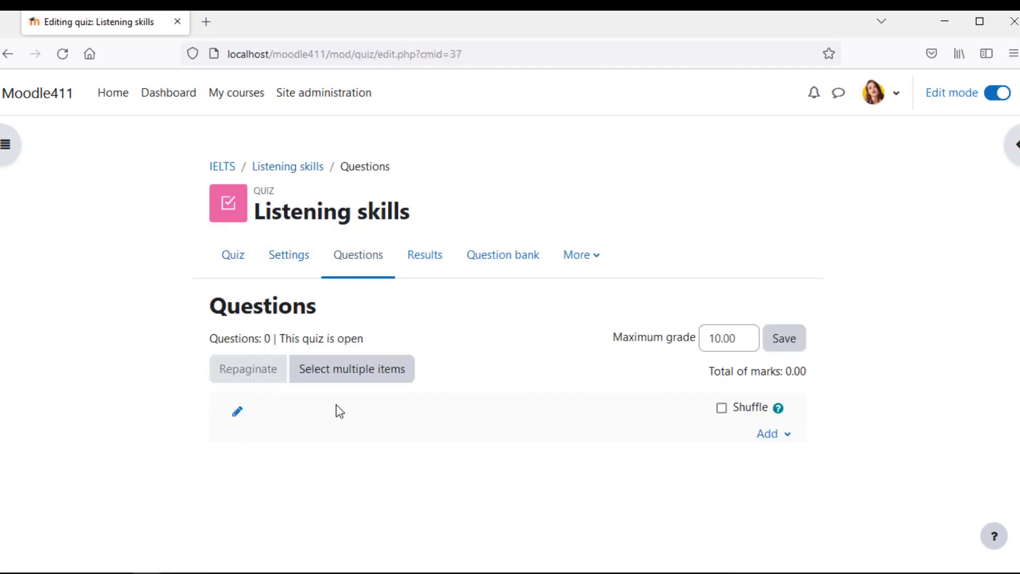
click(782, 436)
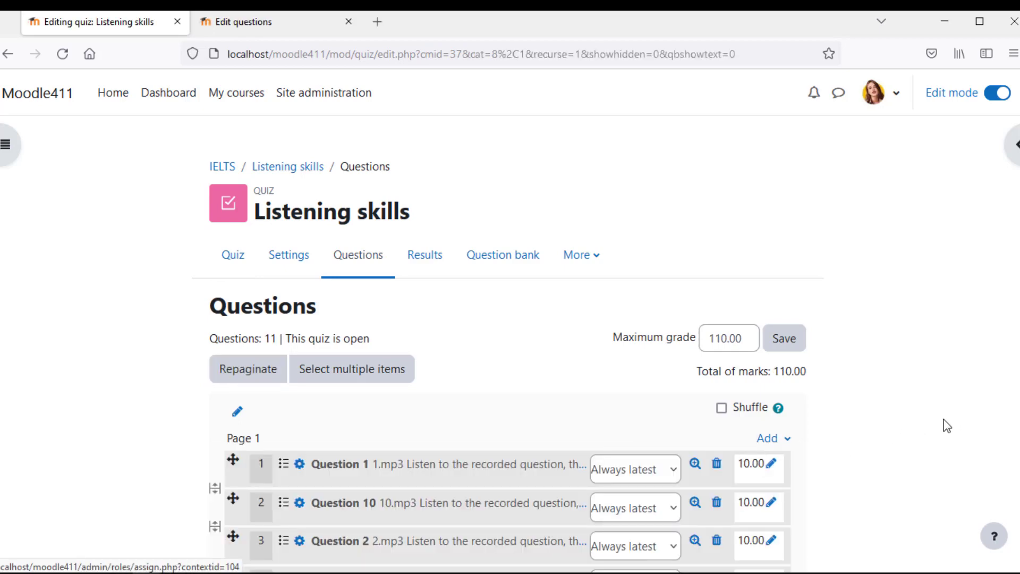
scroll(889, 425, down, 5)
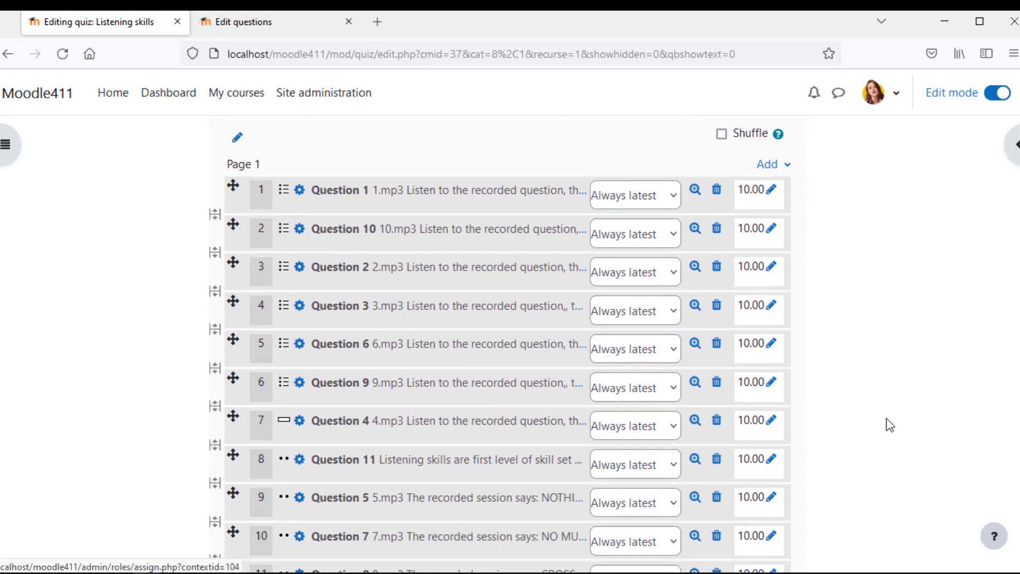
scroll(889, 424, down, 2)
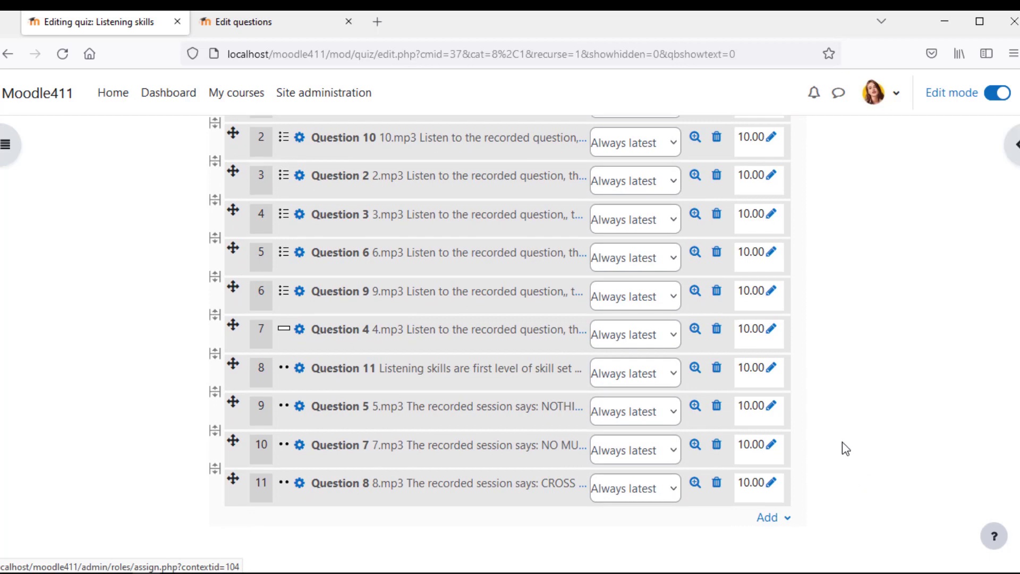
scroll(843, 446, up, 4)
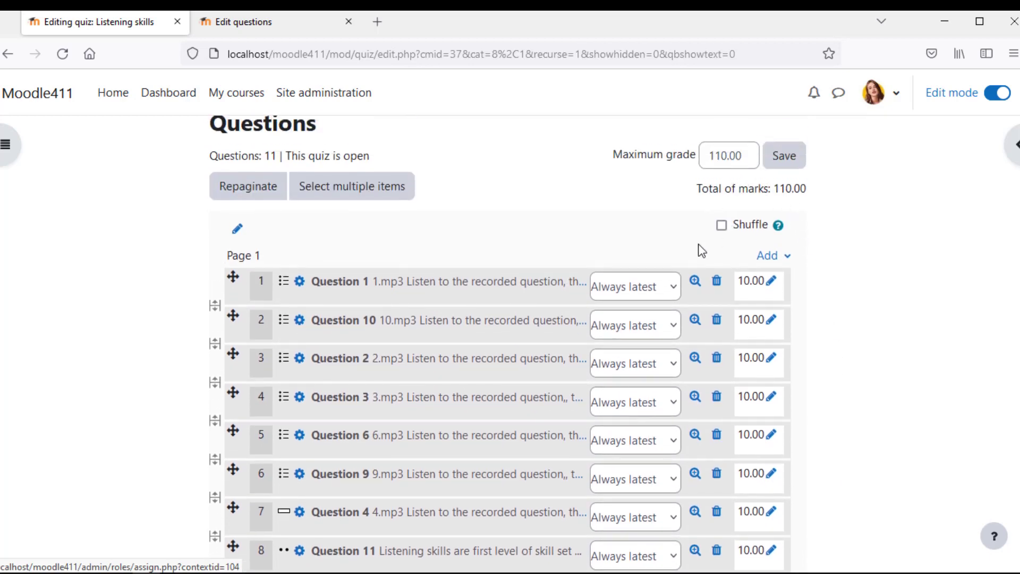
- Set the Listening skills quiz's grade to pass to 80 and save it, returning to the course
scroll(534, 250, up, 3)
click(292, 275)
scroll(292, 275, down, 1)
scroll(293, 275, down, 8)
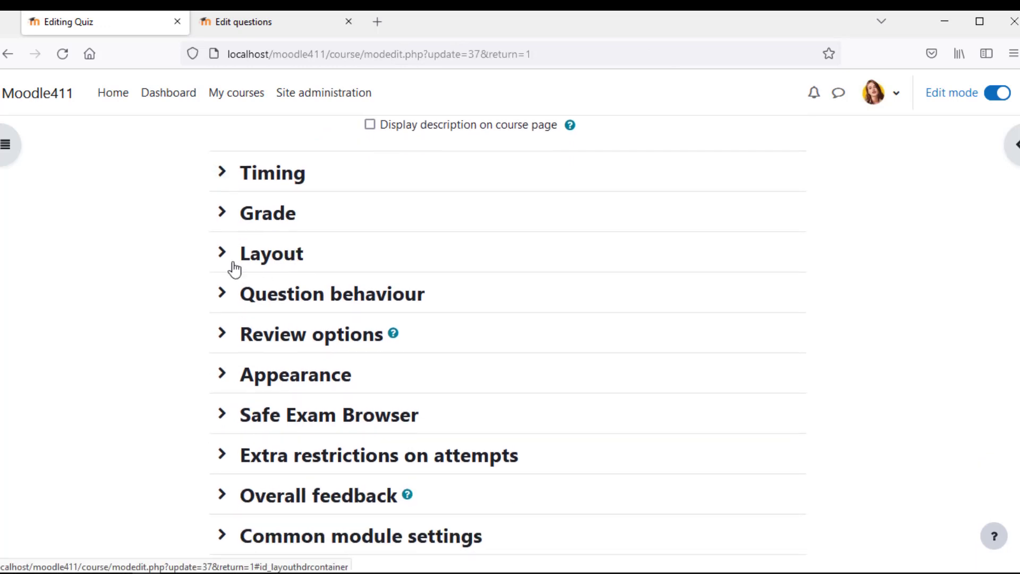
click(221, 212)
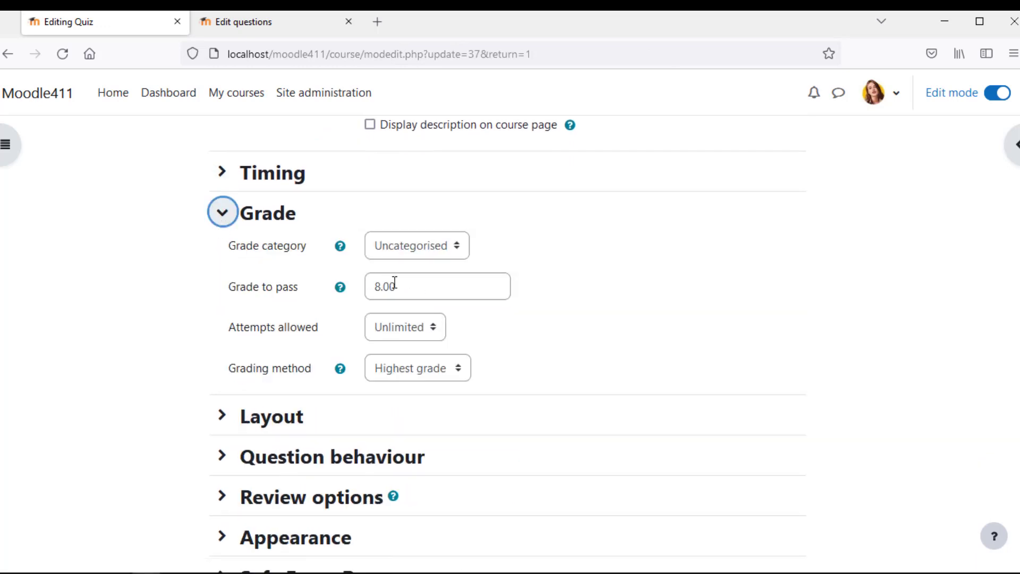
drag(394, 283, 375, 286)
text(80)
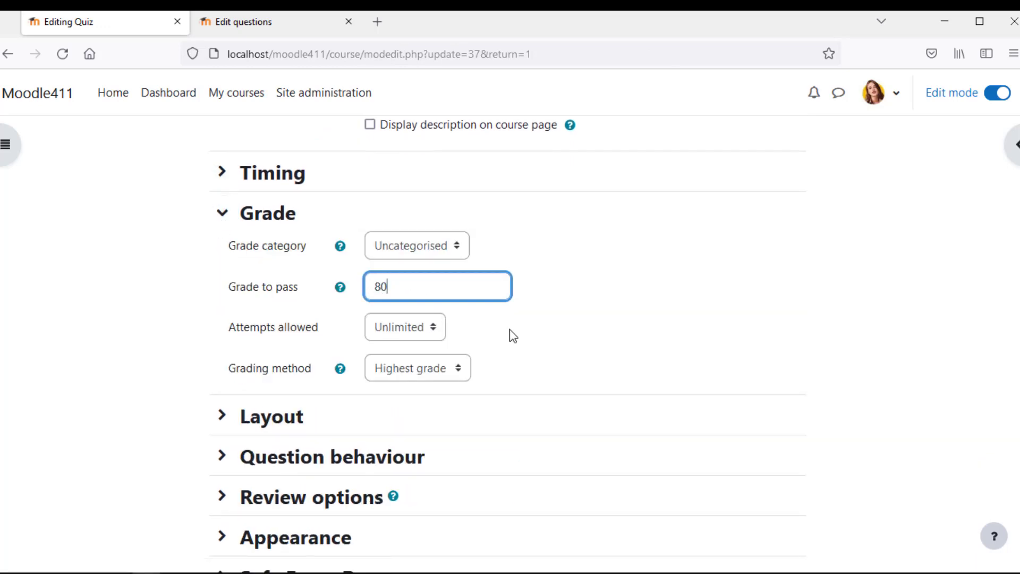
scroll(514, 351, down, 9)
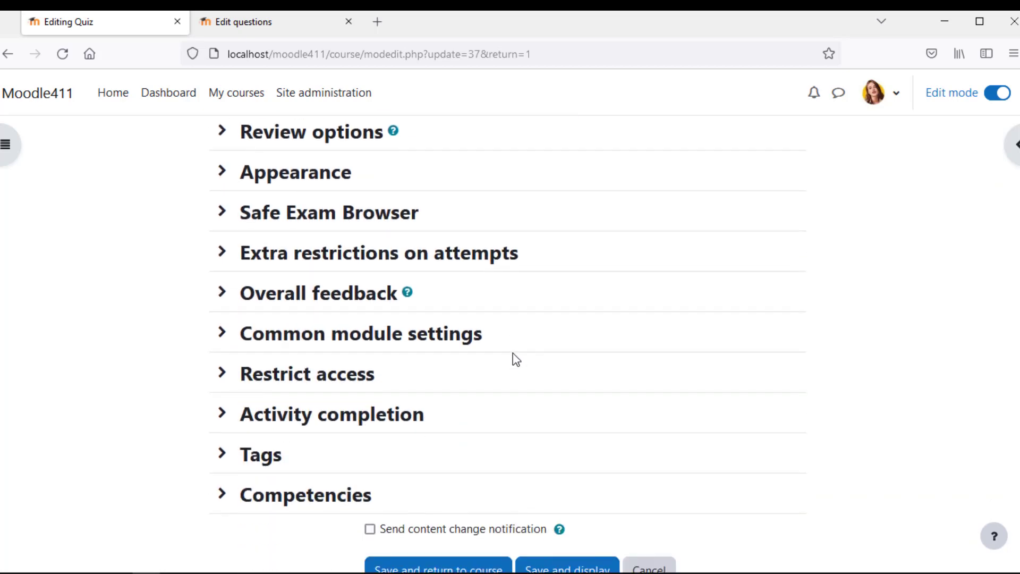
click(444, 460)
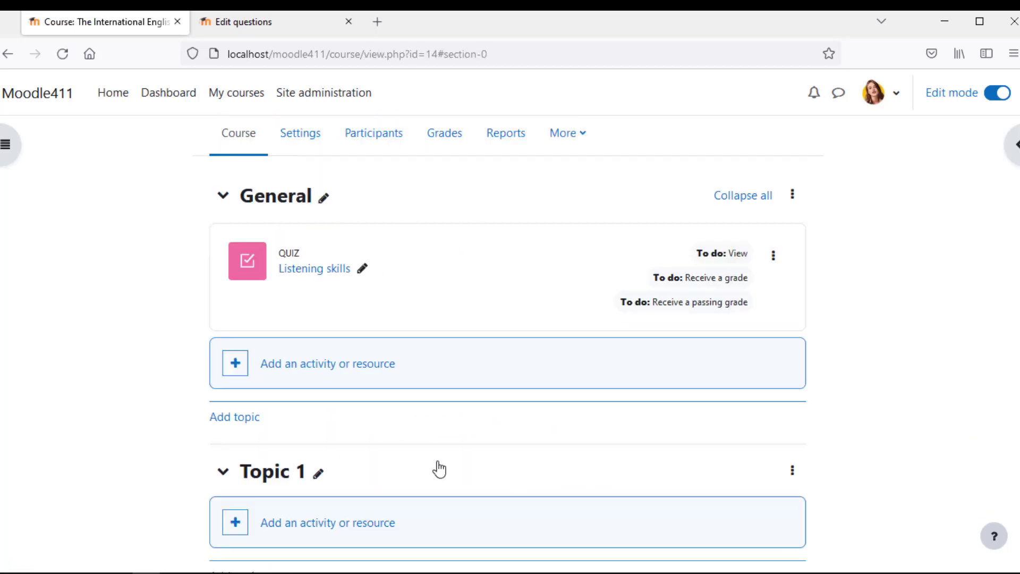
- Add a SCORM package activity named Reading skills to the General section and upload the Readingskills package file
click(352, 374)
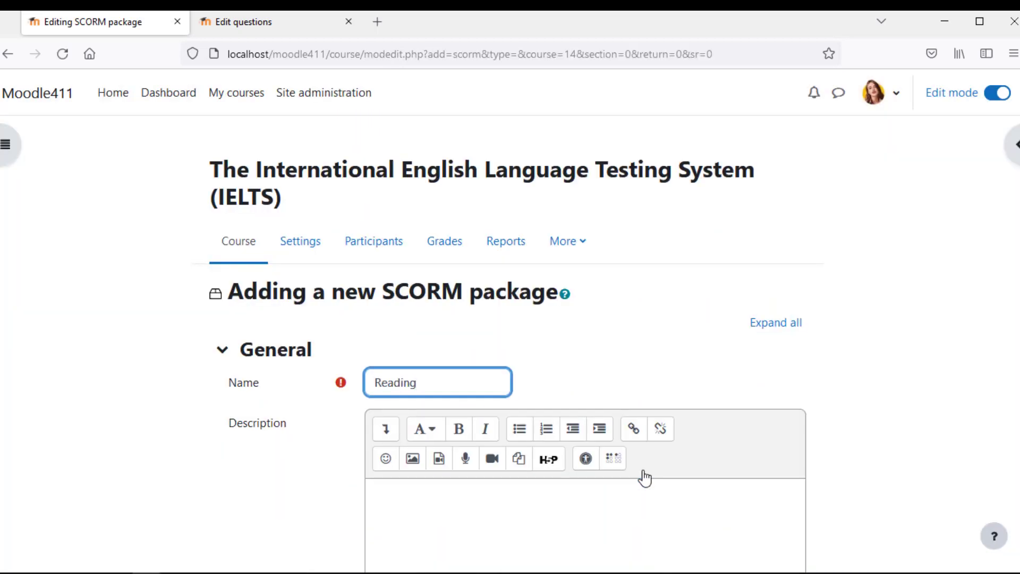
scroll(646, 476, down, 6)
click(641, 475)
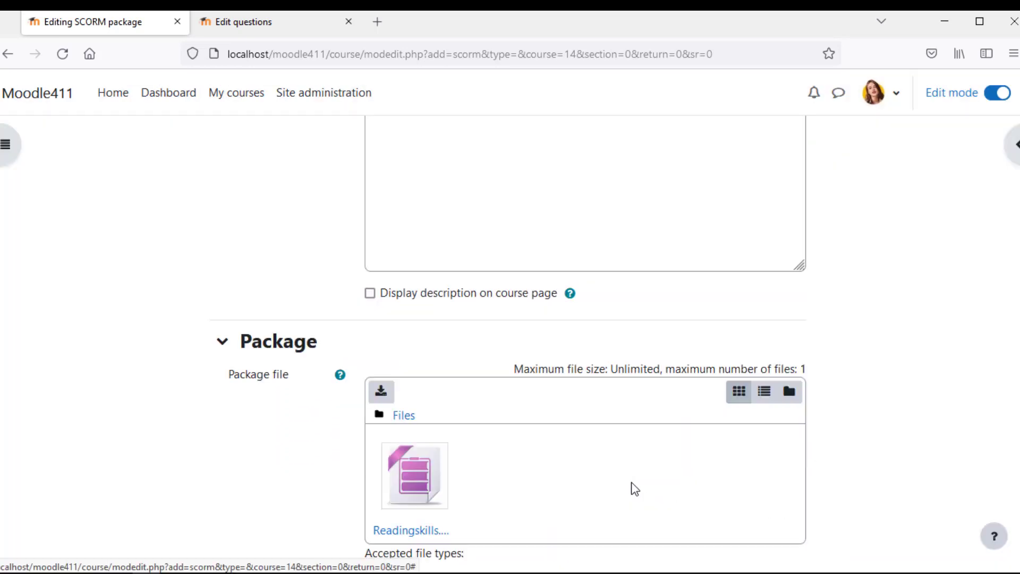
- Set the package to display in a new window, show its course structure on the entry page, and display attempt status on Entry page only
scroll(634, 489, down, 7)
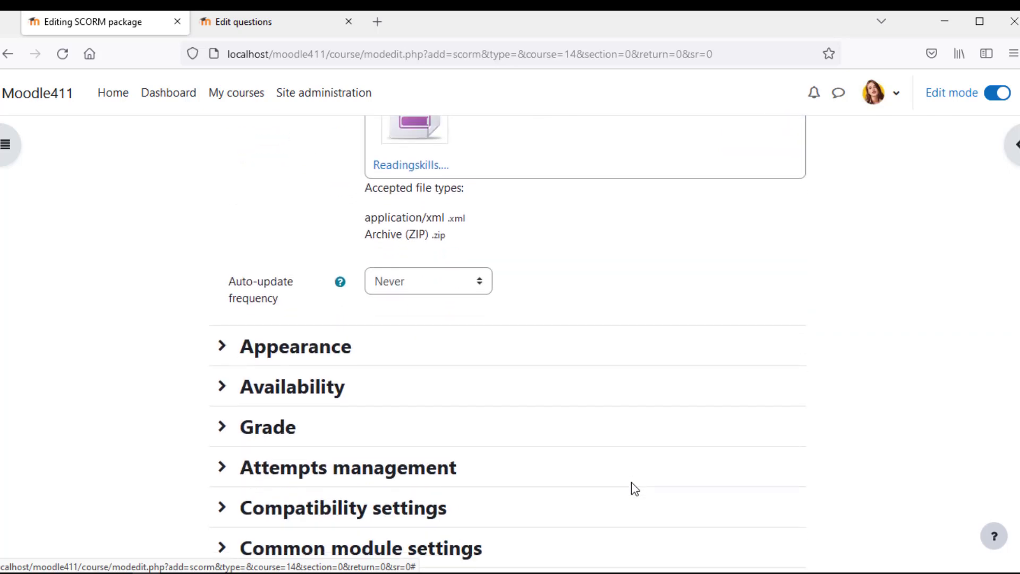
click(223, 350)
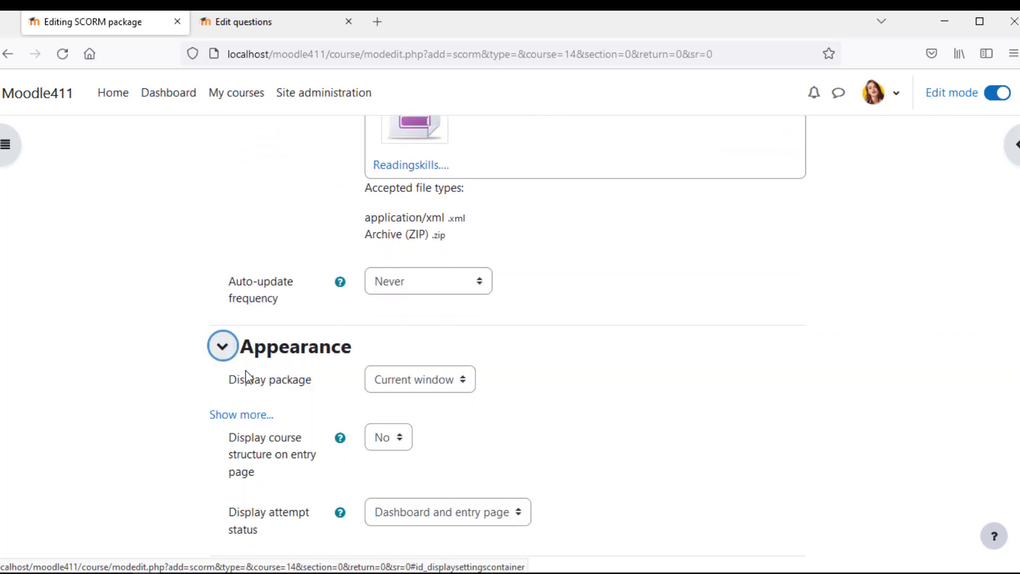
click(381, 383)
click(391, 429)
scroll(395, 389, down, 3)
click(384, 355)
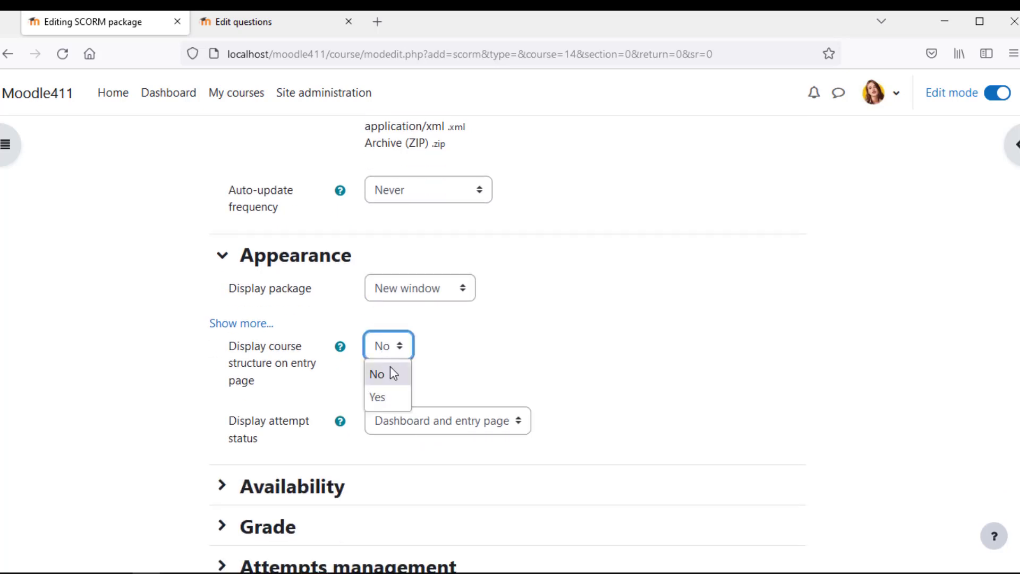
click(396, 406)
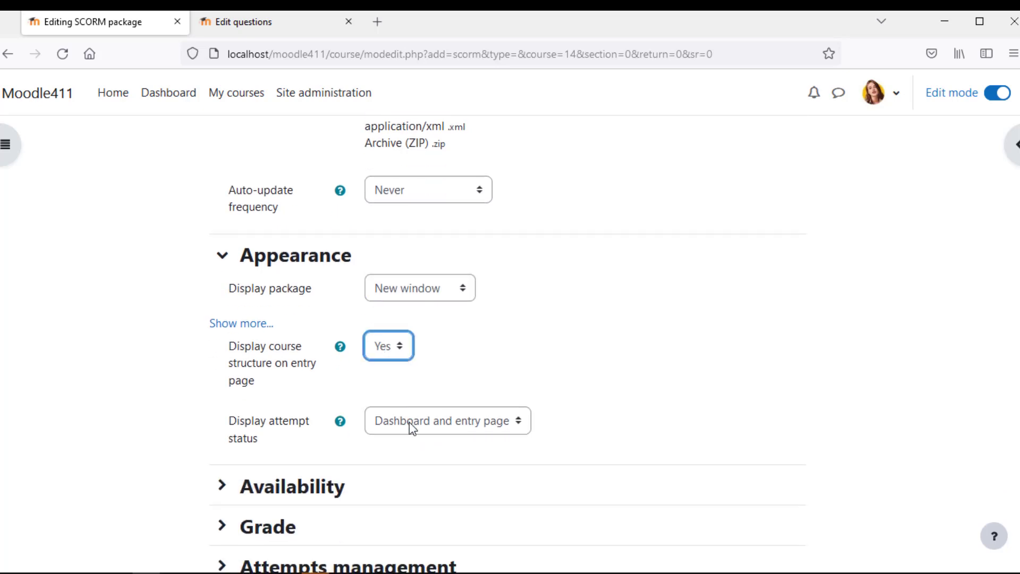
click(409, 422)
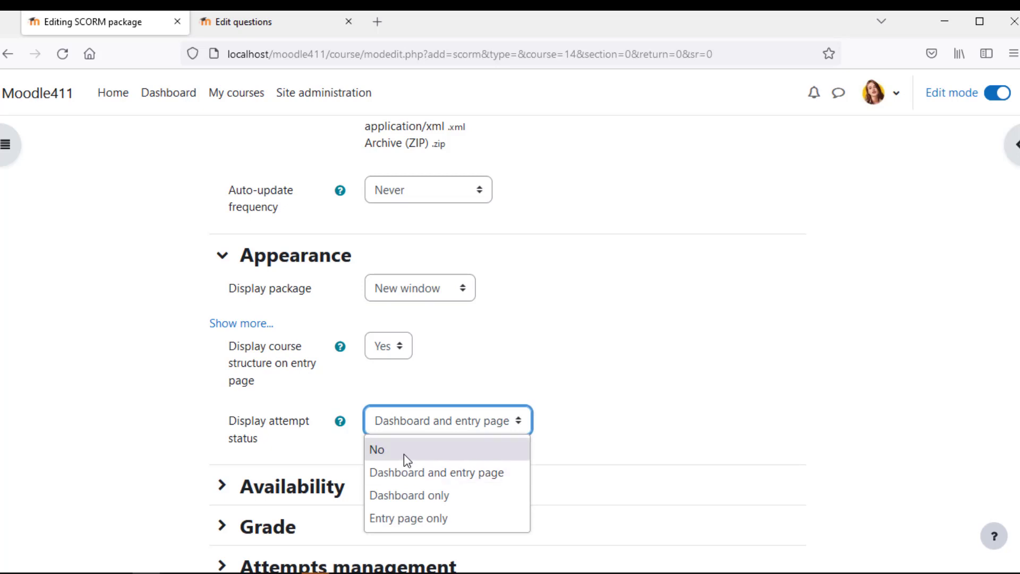
click(408, 518)
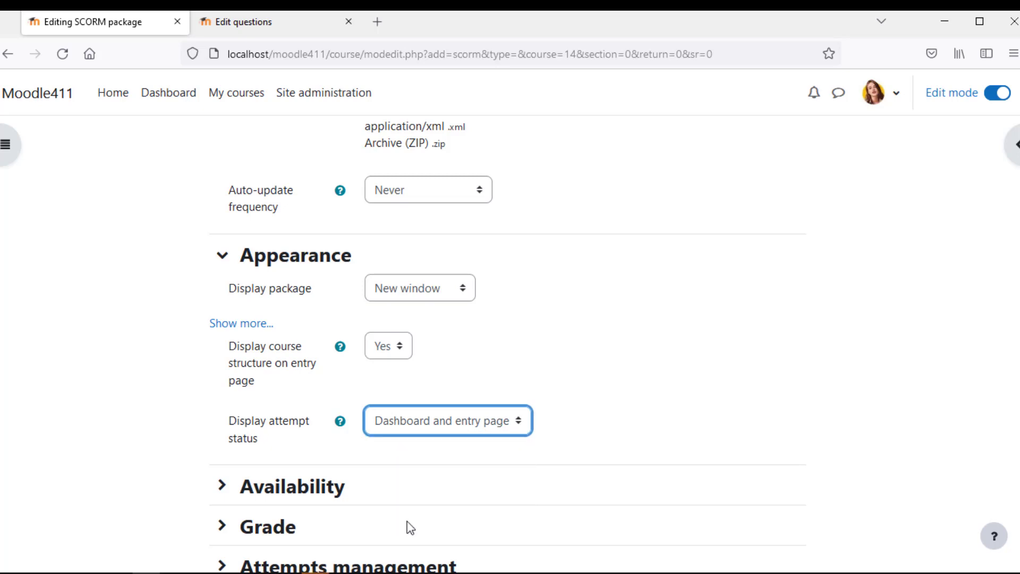
- In the additional appearance settings, allow the window to be scrolled, set Disable preview mode to Yes, and disable the course structure in the player
click(225, 327)
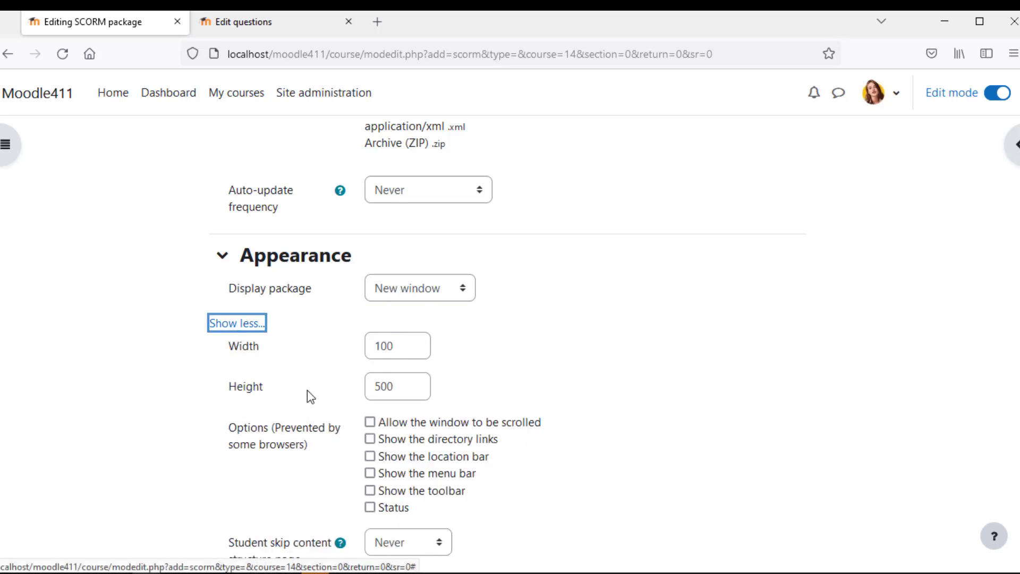
click(370, 421)
scroll(511, 452, down, 3)
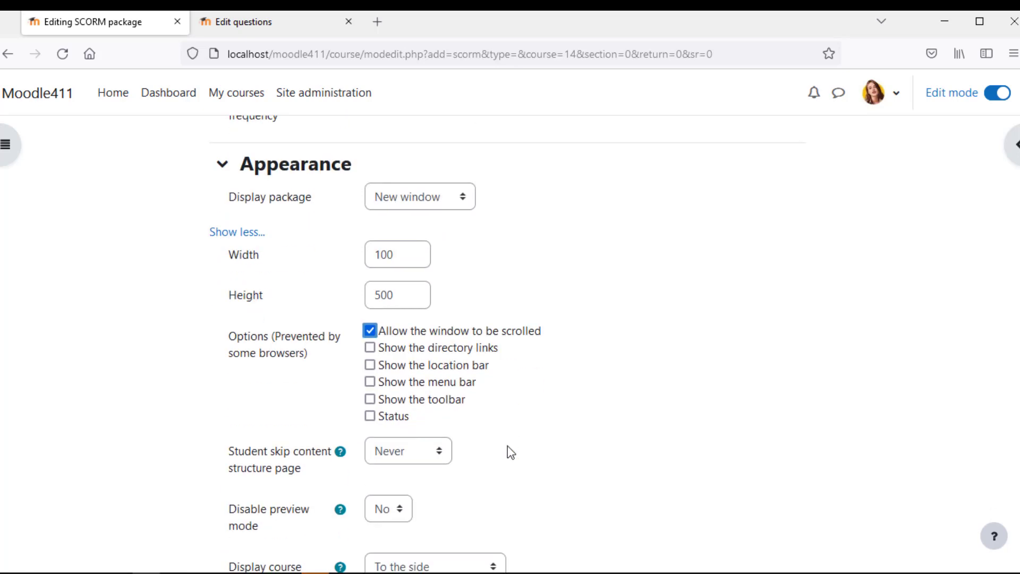
click(393, 422)
click(391, 465)
scroll(478, 431, up, 2)
scroll(474, 433, down, 3)
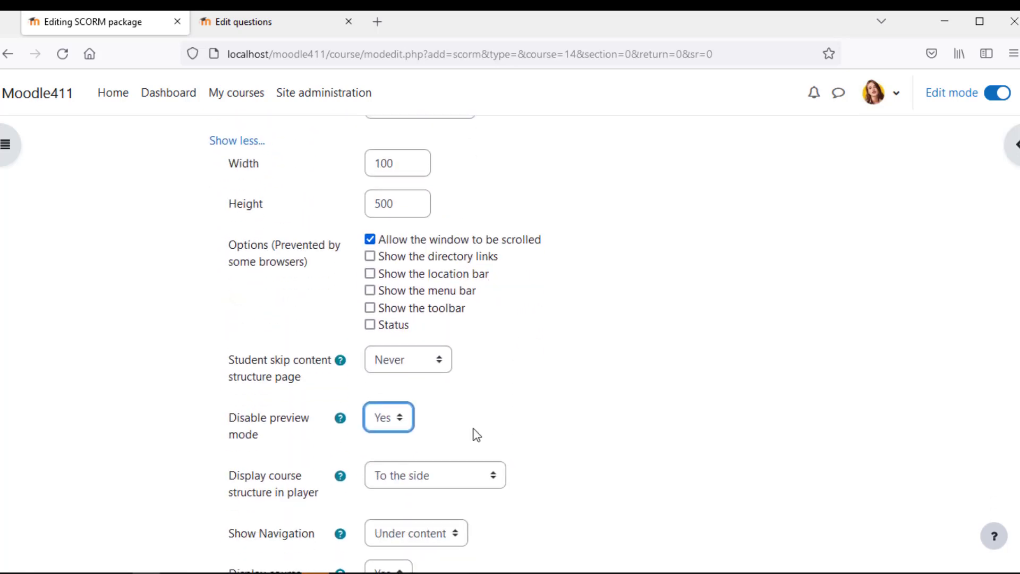
click(430, 394)
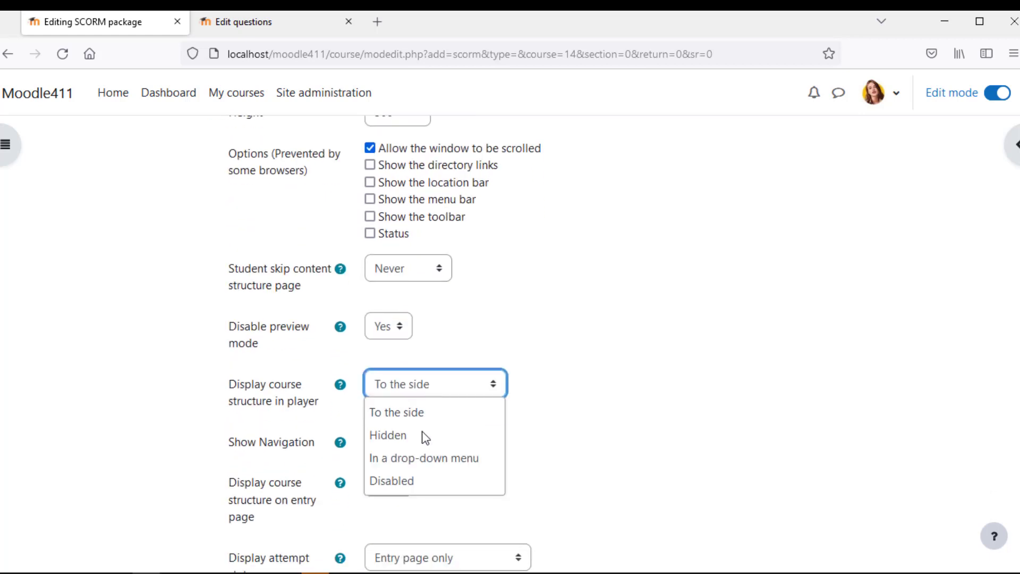
click(398, 480)
- Require a grade, a minimum score of 80 and Passed status for the package's completion, and save it, returning to the course
scroll(593, 447, down, 5)
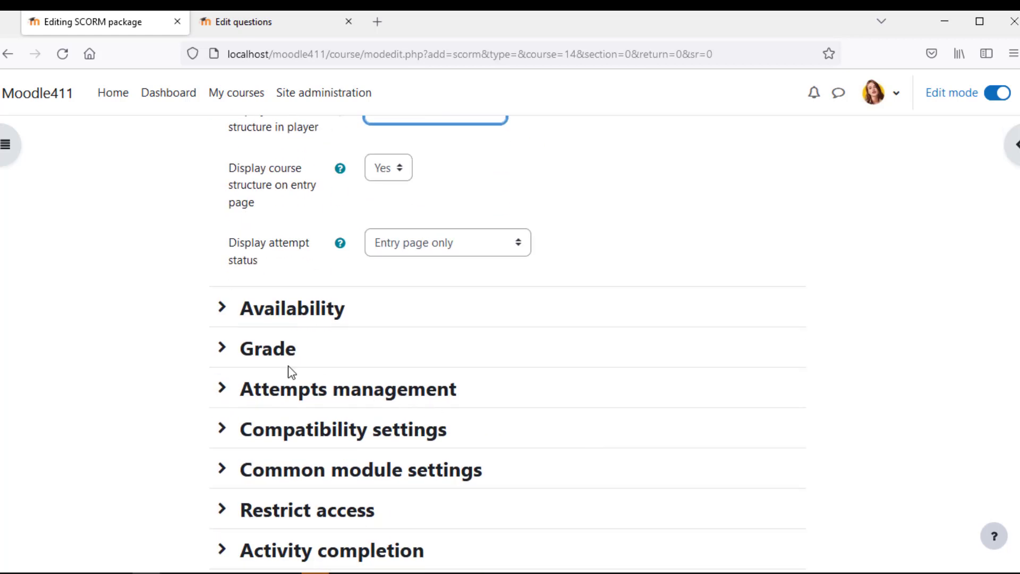
click(223, 351)
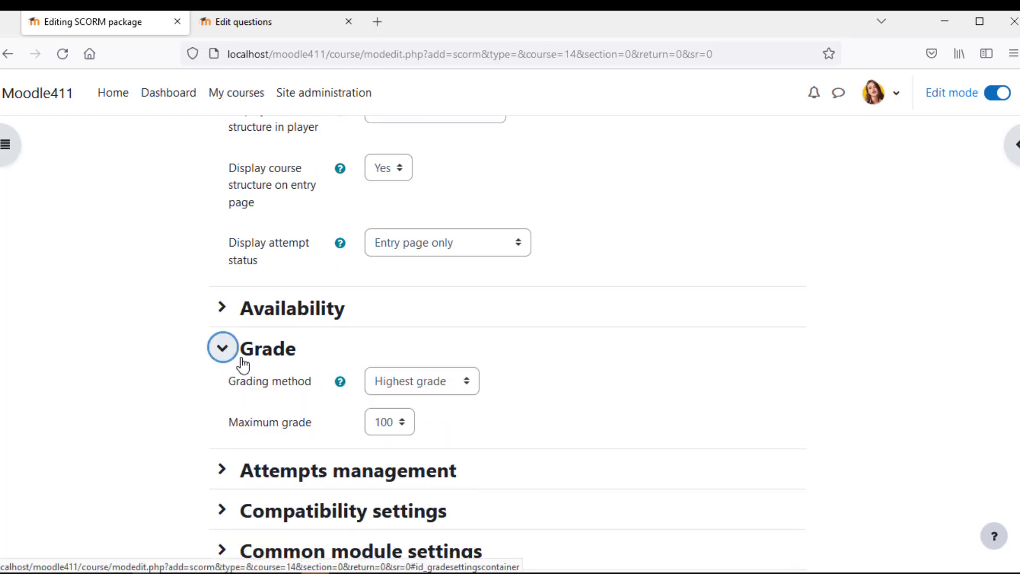
scroll(252, 389, down, 2)
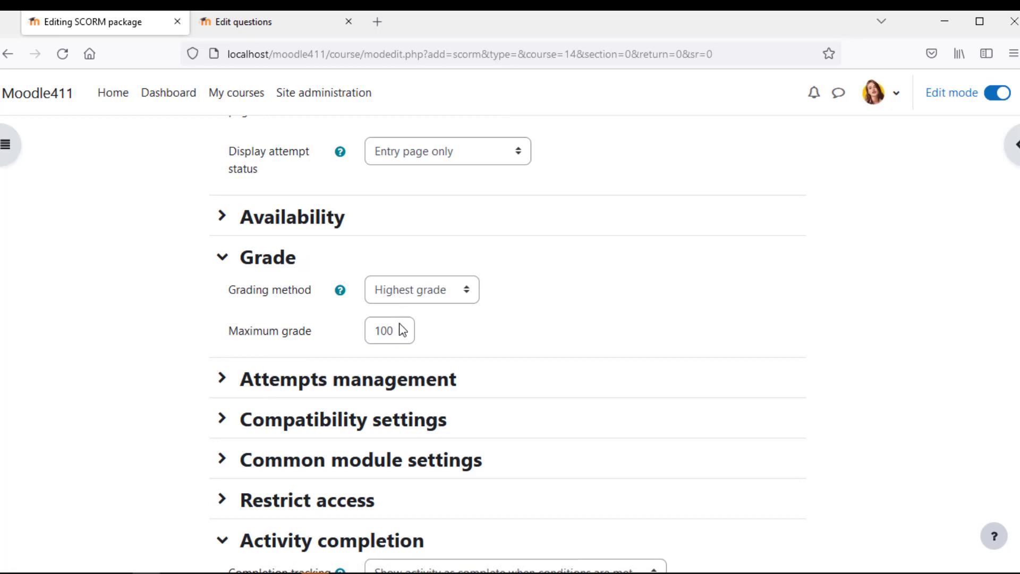
scroll(442, 357, down, 6)
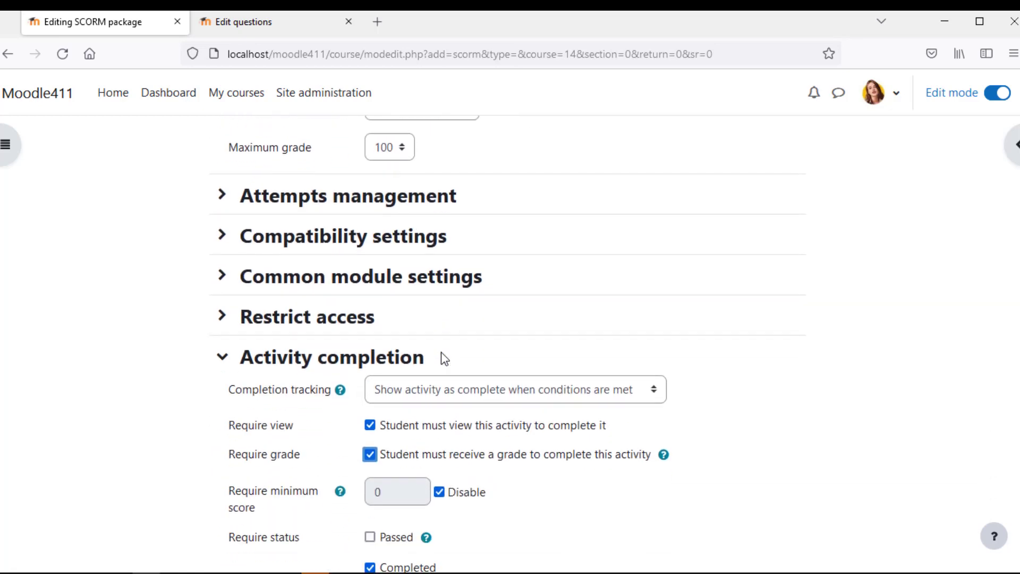
click(439, 402)
click(382, 403)
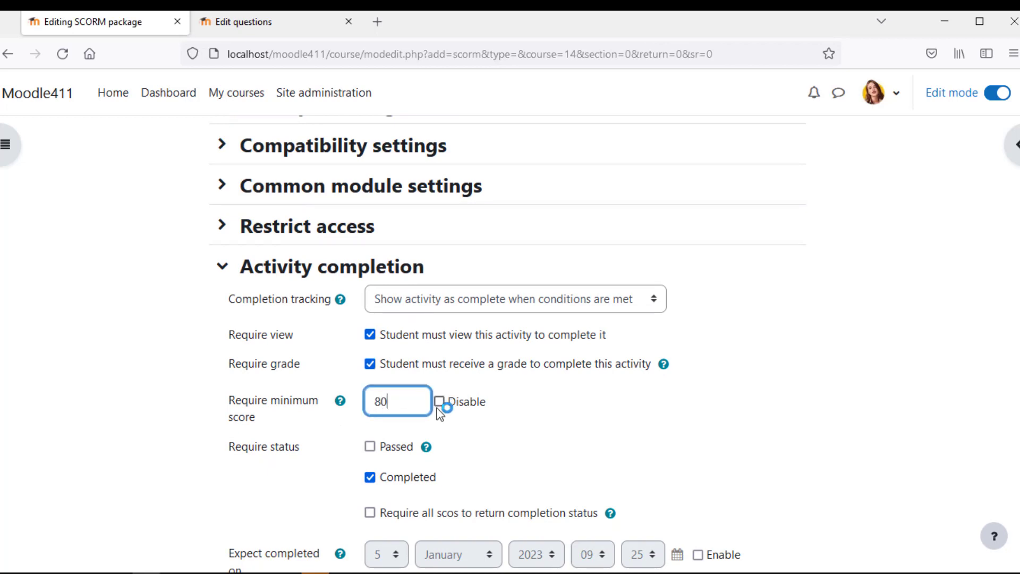
click(370, 447)
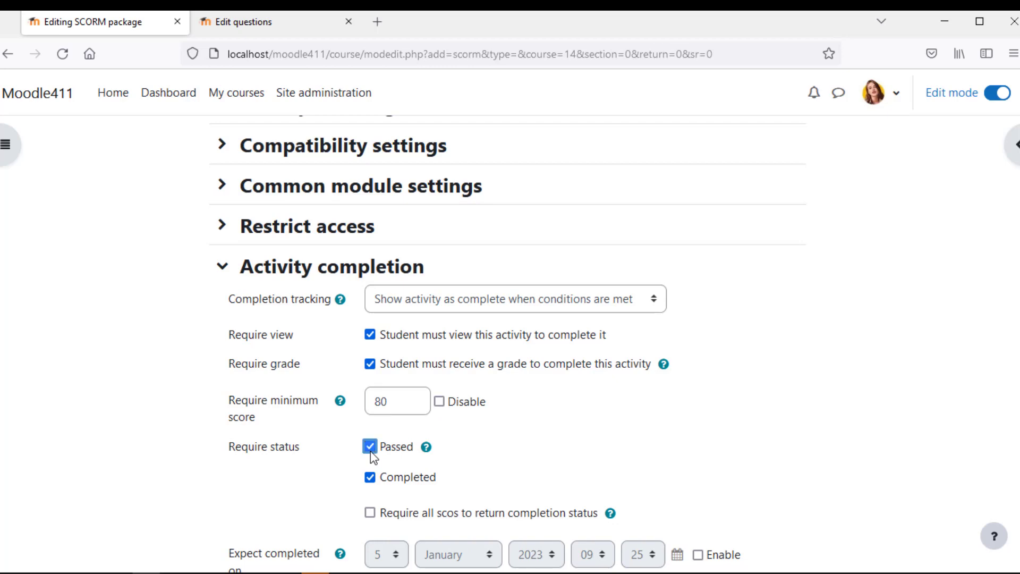
scroll(464, 449, down, 5)
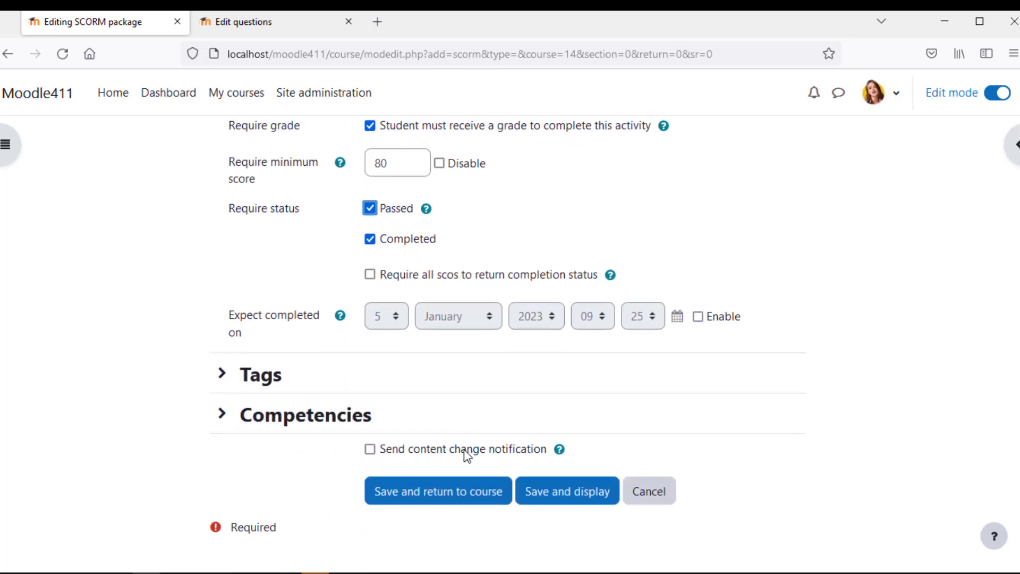
click(461, 463)
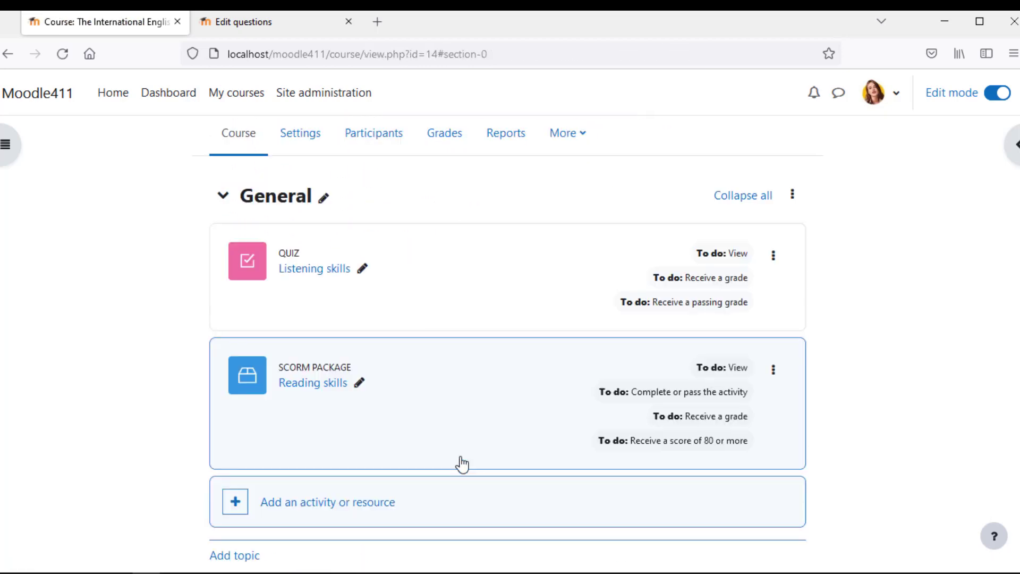
- Add a Lesson activity named Writing skills to the General section
scroll(457, 462, down, 2)
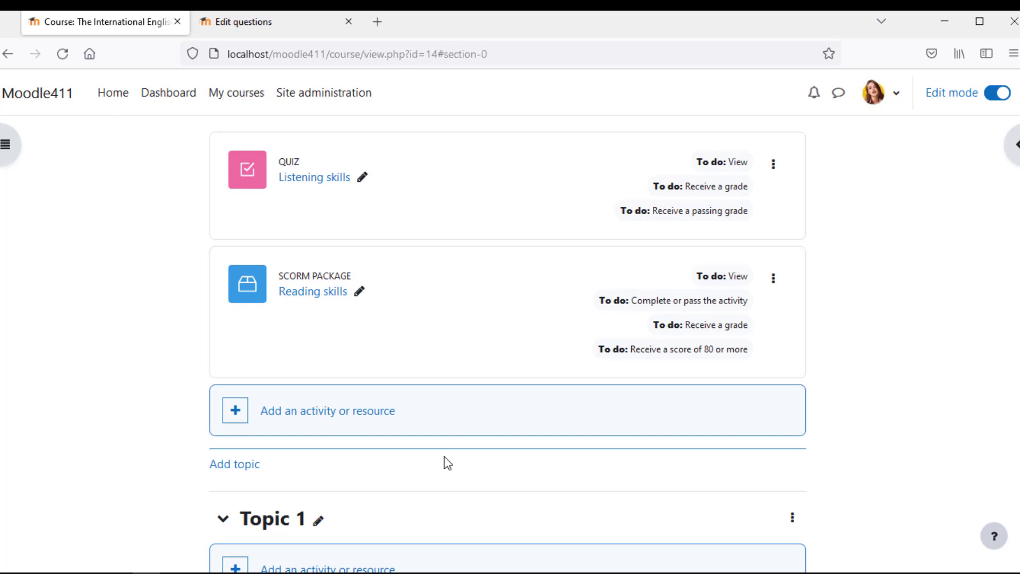
click(348, 412)
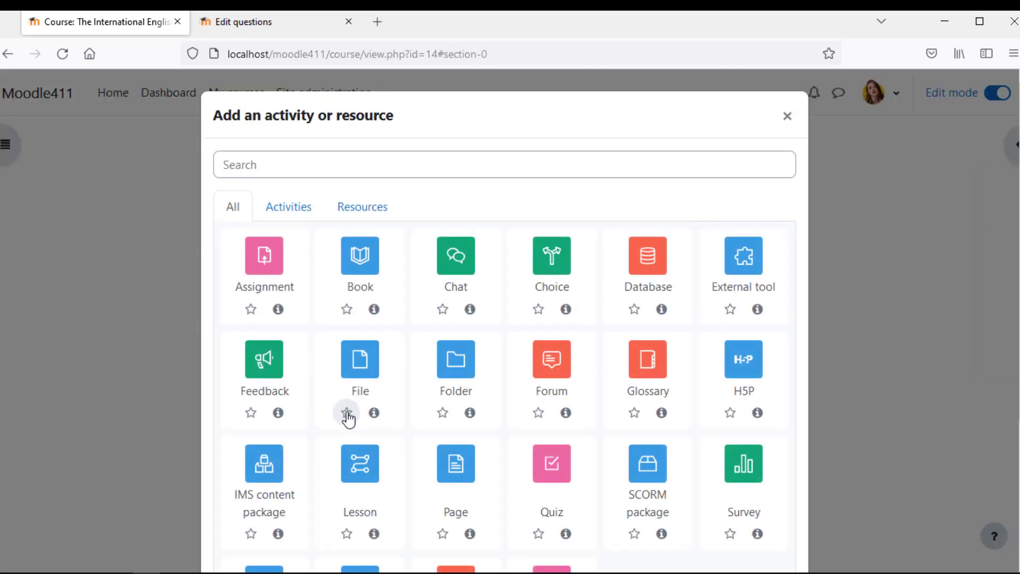
click(359, 466)
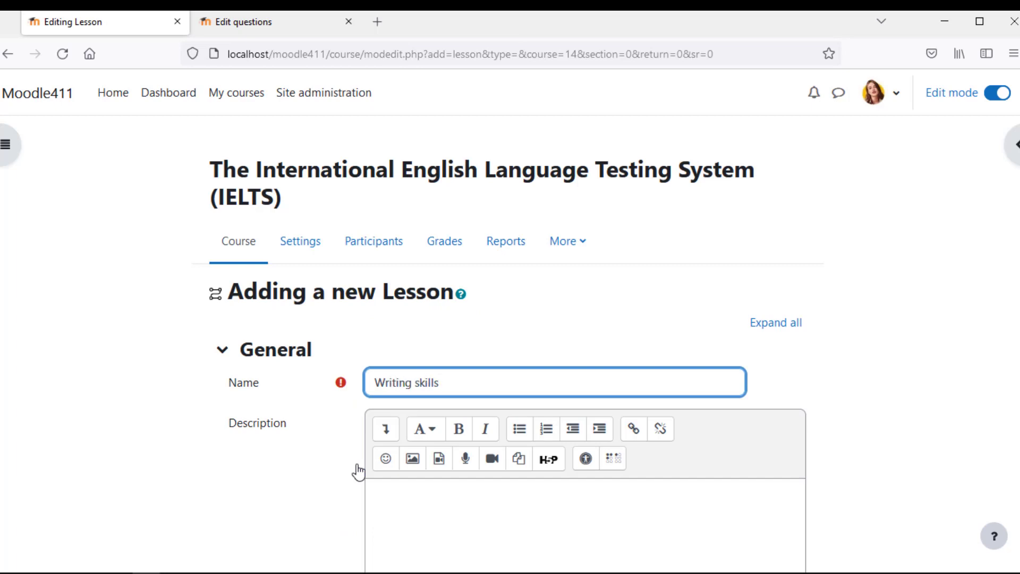
- Set the lesson's Progress bar and Display menu appearance options to Yes
scroll(358, 470, down, 5)
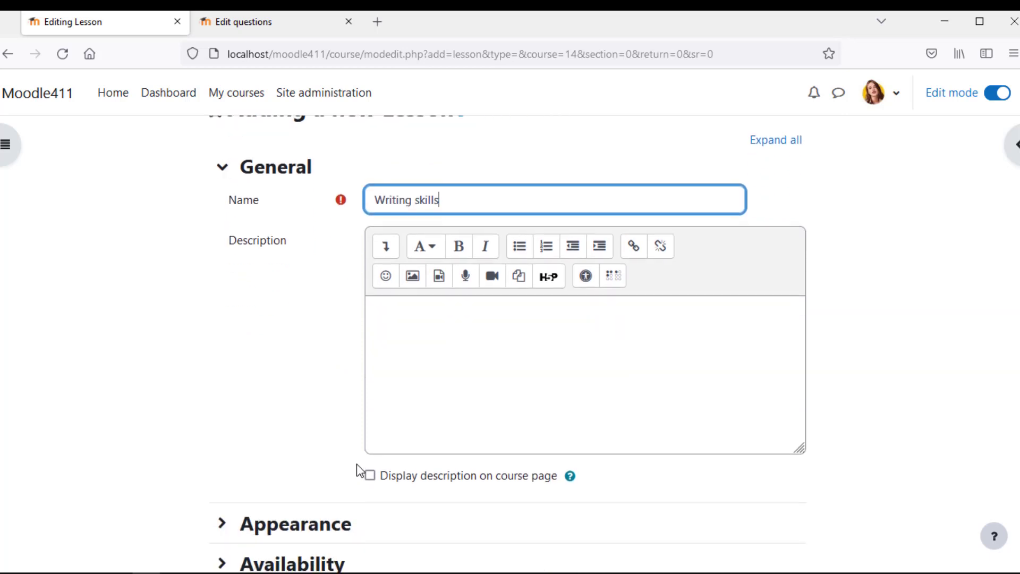
scroll(360, 471, down, 2)
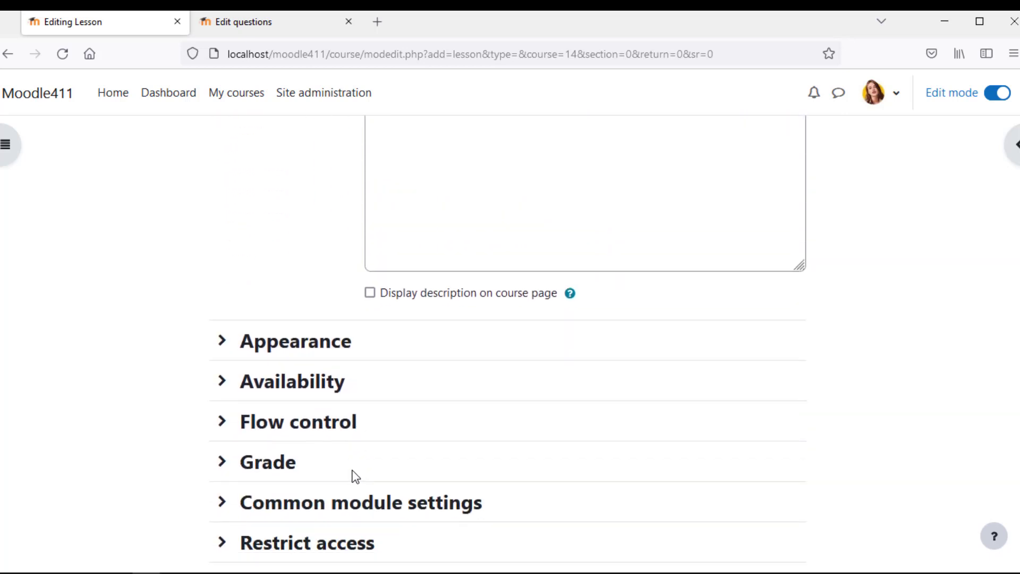
click(222, 344)
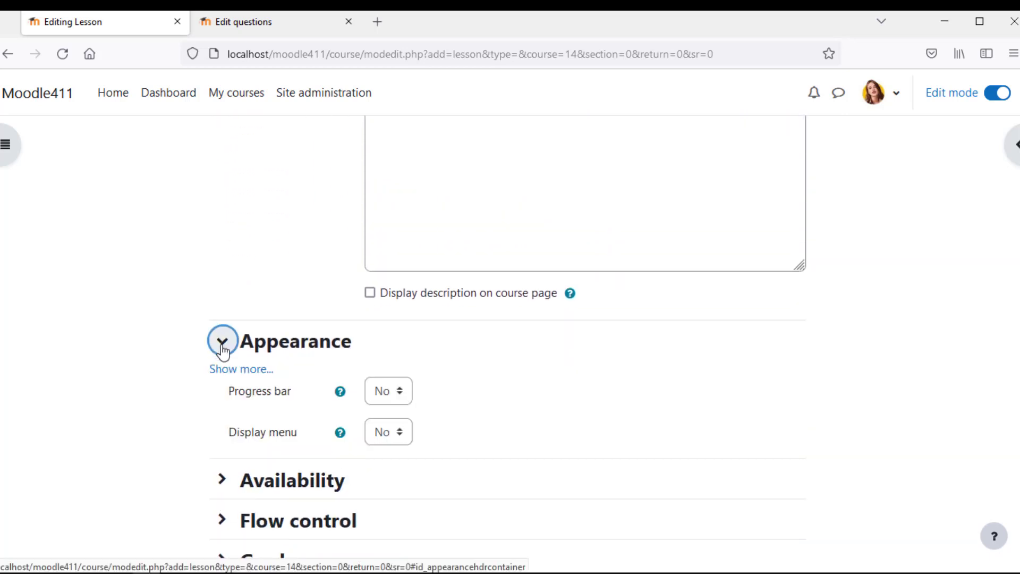
click(383, 393)
click(387, 439)
click(389, 442)
click(388, 483)
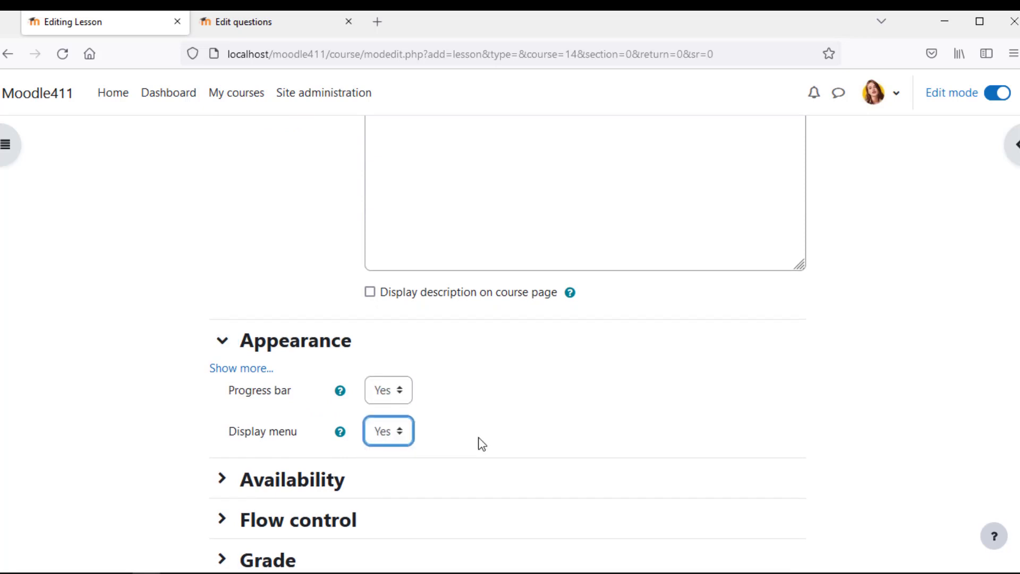
- Show the lesson's Flow control settings and review the student review and question attempt options
scroll(478, 442, down, 4)
click(222, 337)
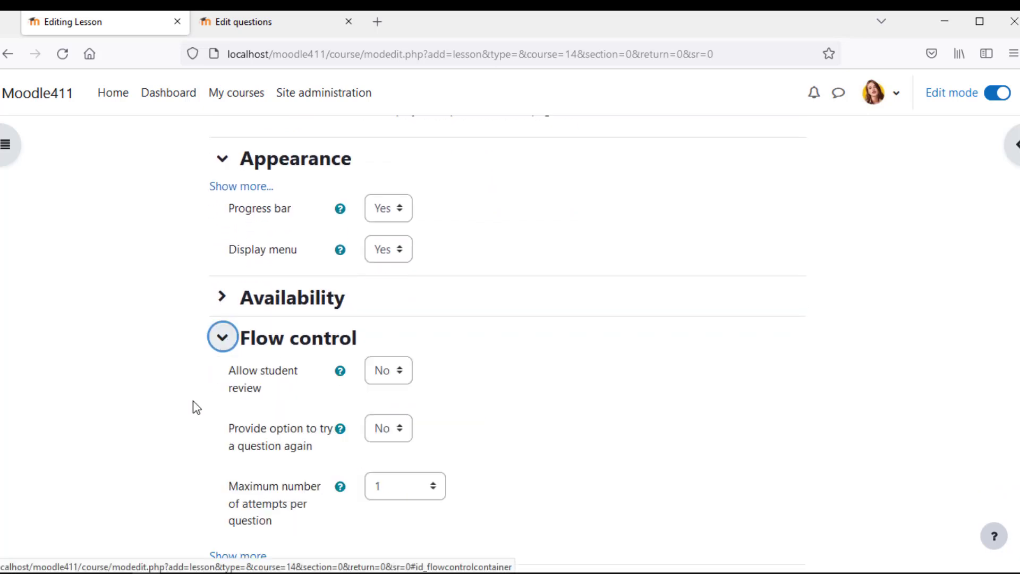
scroll(193, 401, down, 2)
scroll(192, 401, down, 2)
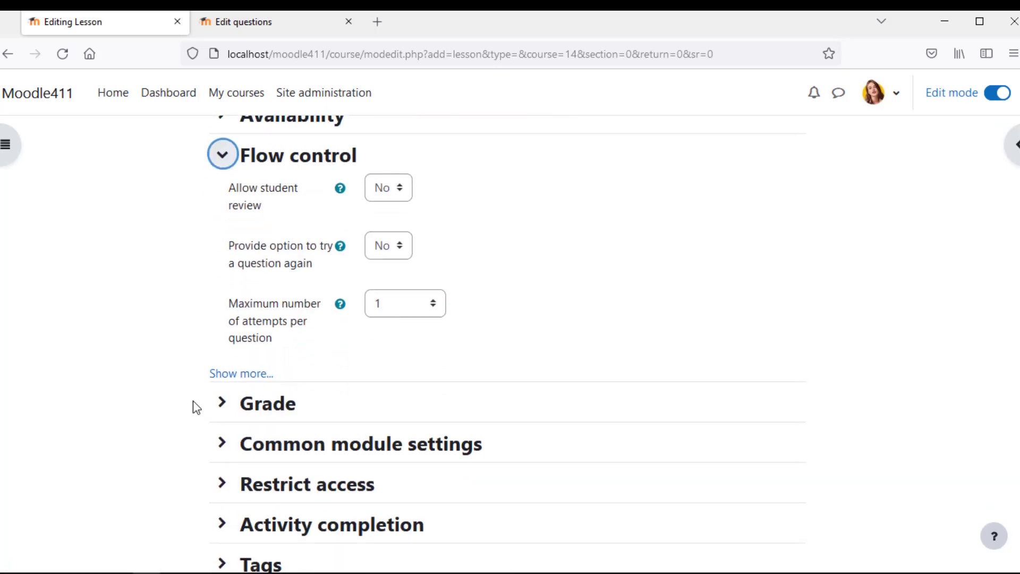
- Set the lesson's maximum grade to 50 and grade to pass to 40, and show the additional grade options
click(222, 408)
scroll(190, 418, down, 4)
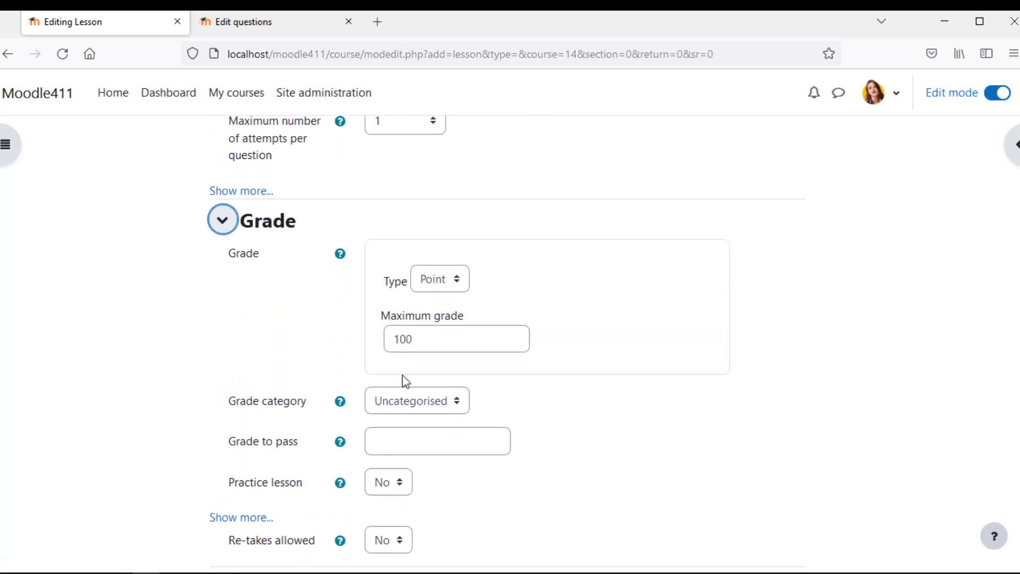
double_click(422, 342)
text(50)
click(401, 434)
text(40)
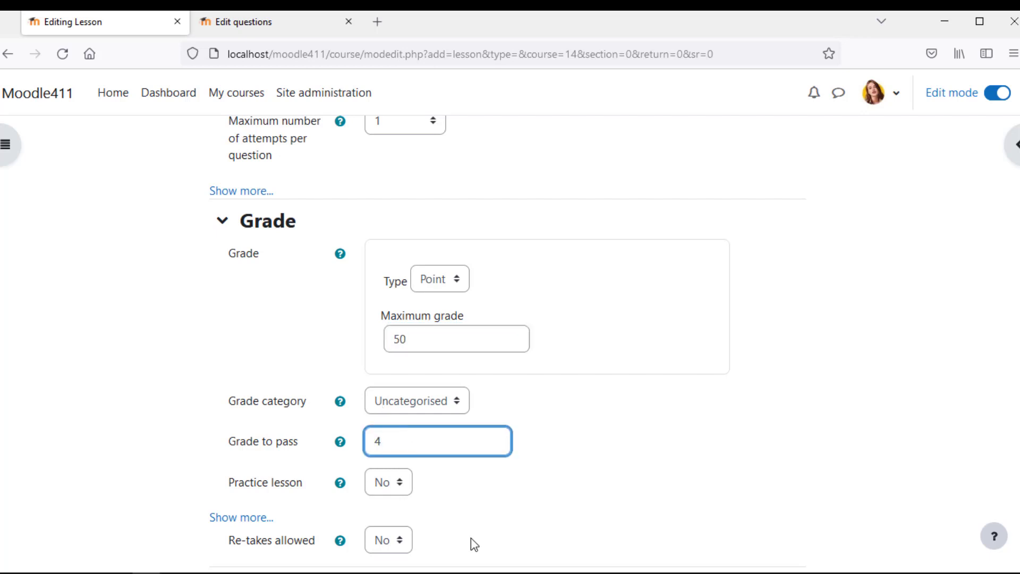
scroll(471, 538, down, 3)
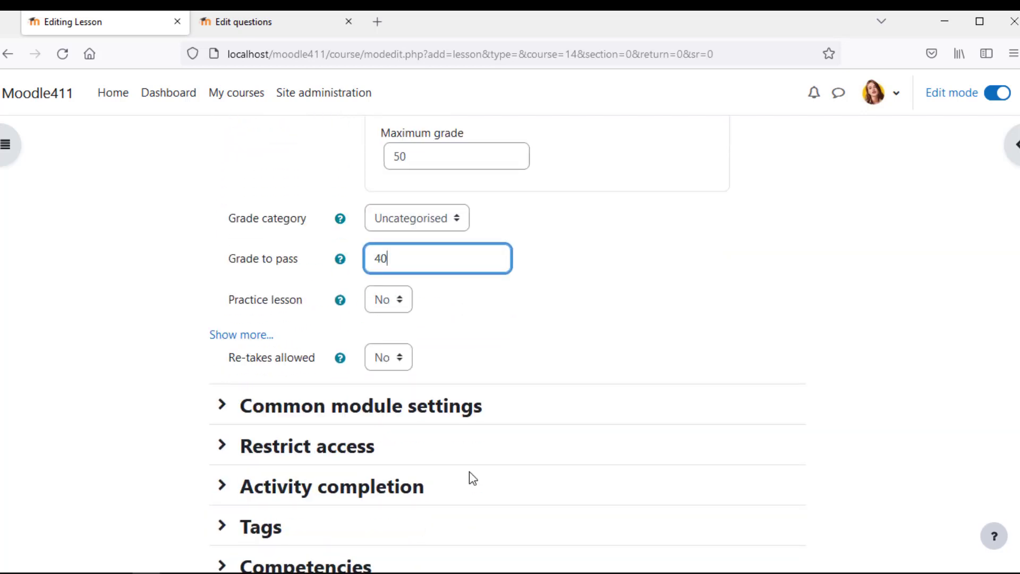
click(257, 335)
scroll(473, 398, down, 3)
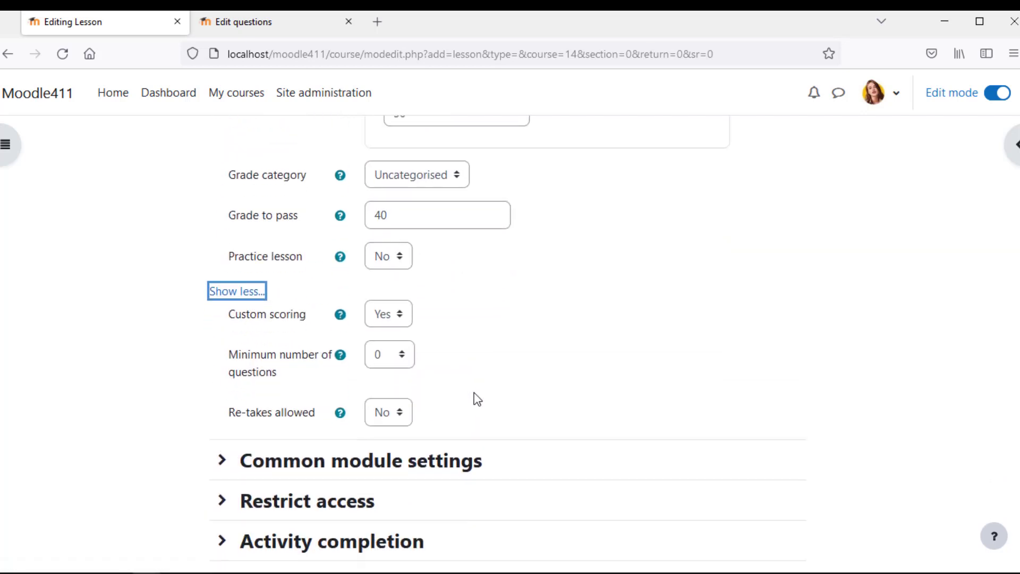
- Make the lesson complete when conditions are met, requiring a grade and a passing grade, and save it, returning to the course
click(387, 417)
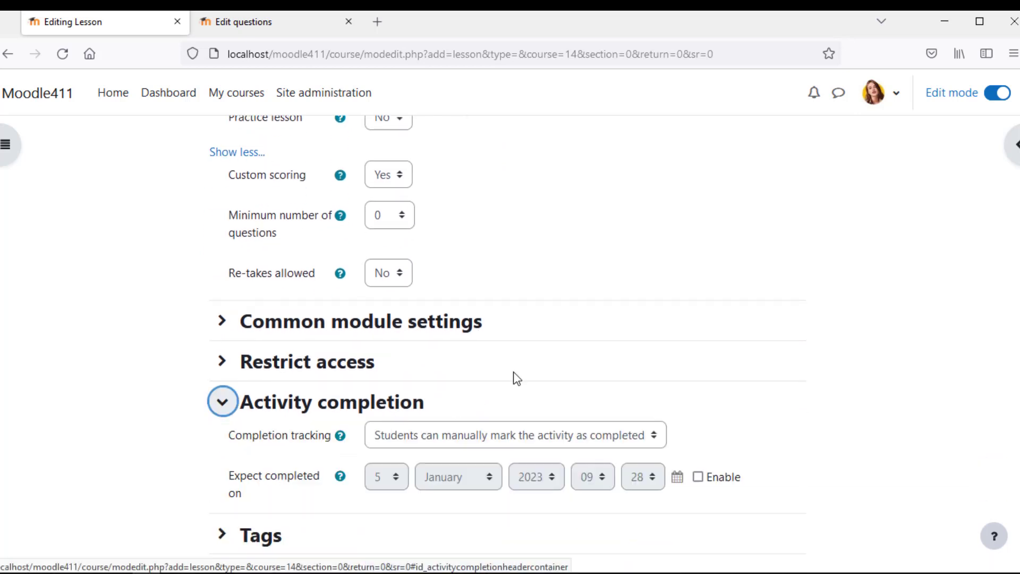
scroll(513, 371, down, 2)
click(466, 350)
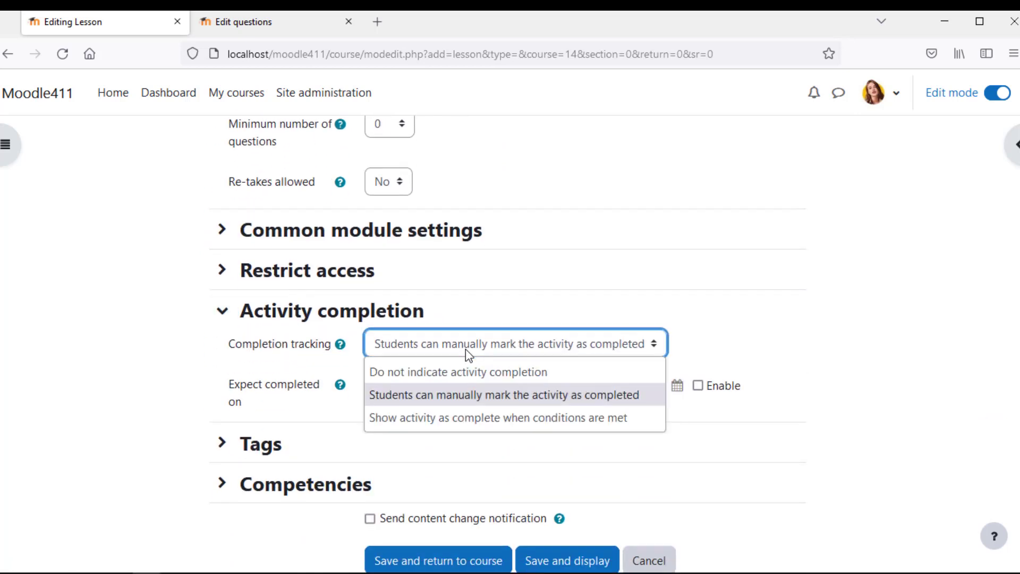
click(428, 417)
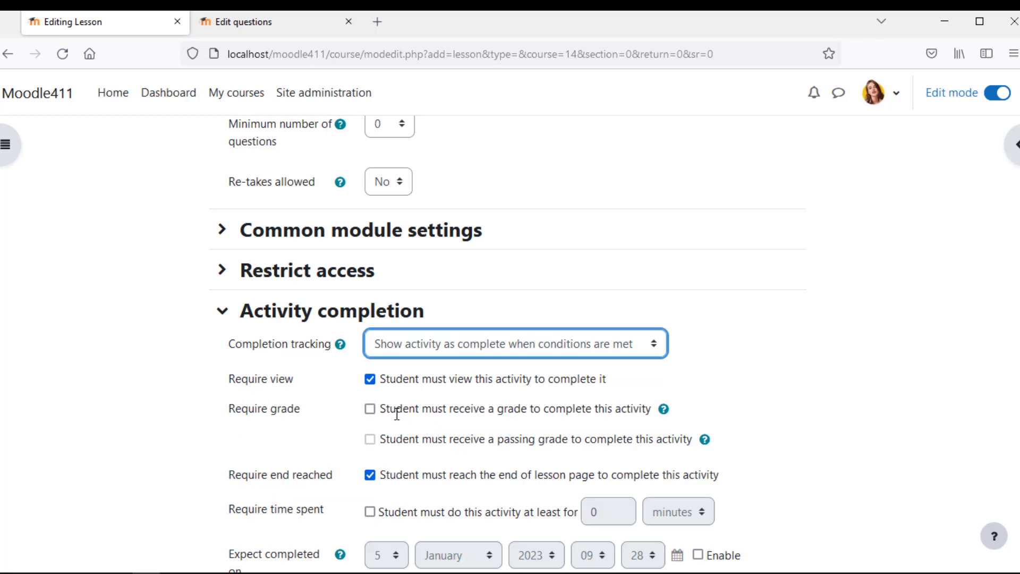
click(370, 409)
click(371, 440)
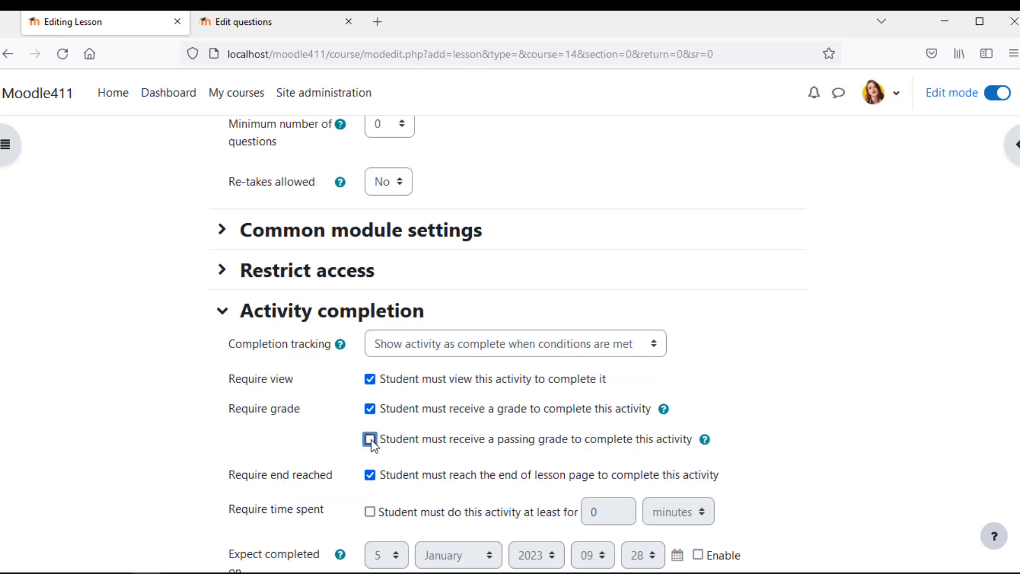
scroll(309, 466, down, 3)
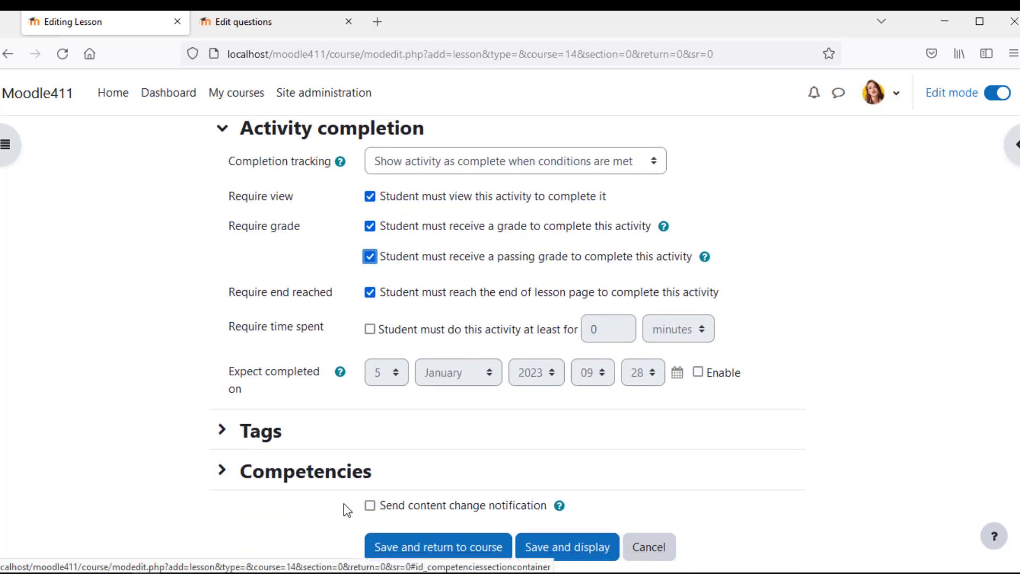
click(396, 546)
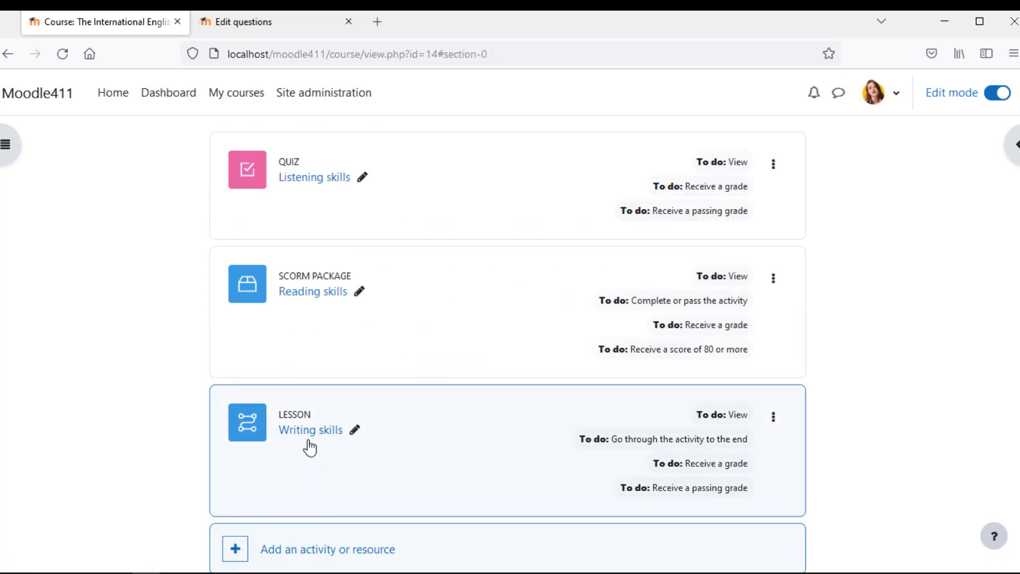
- Examine the Writing skills lesson's content page down to its question links, and return to the course
click(309, 438)
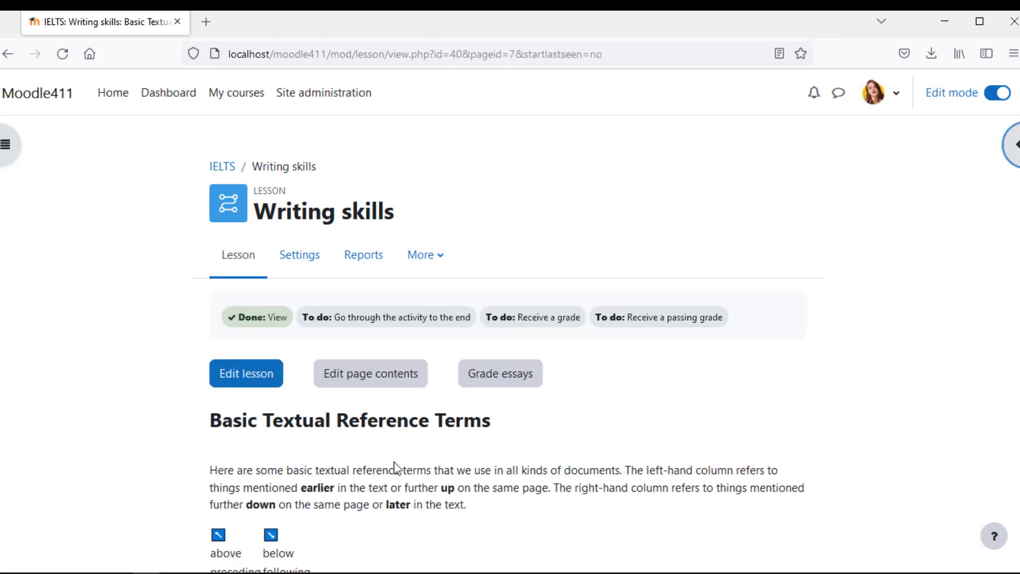
scroll(394, 467, down, 7)
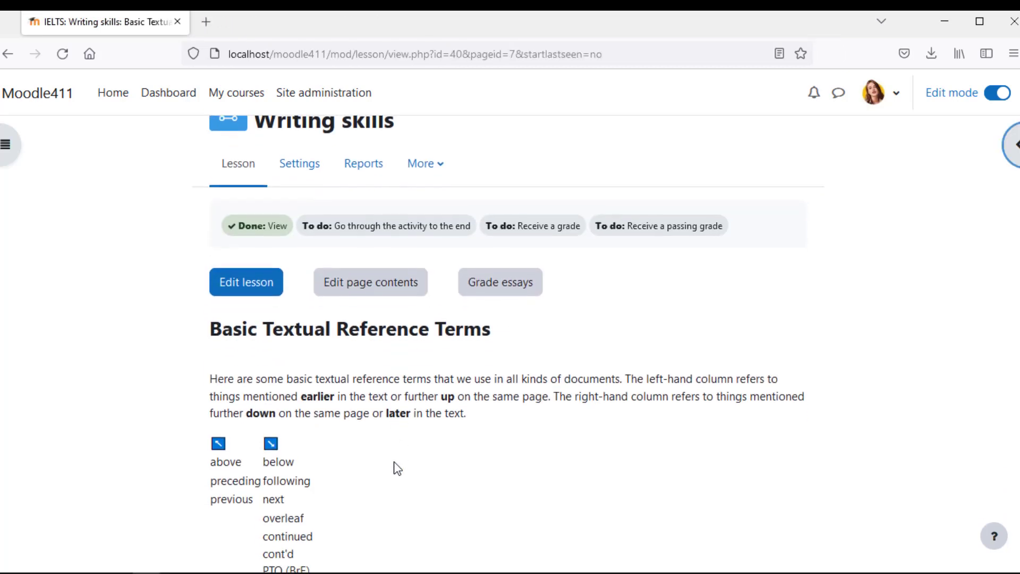
scroll(395, 467, down, 10)
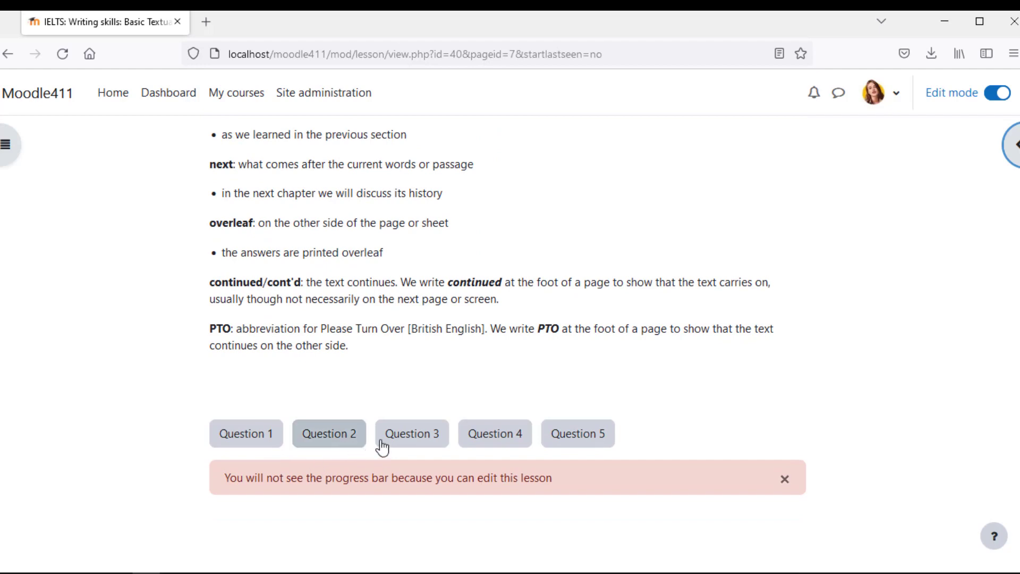
scroll(635, 428, up, 1)
scroll(634, 428, up, 15)
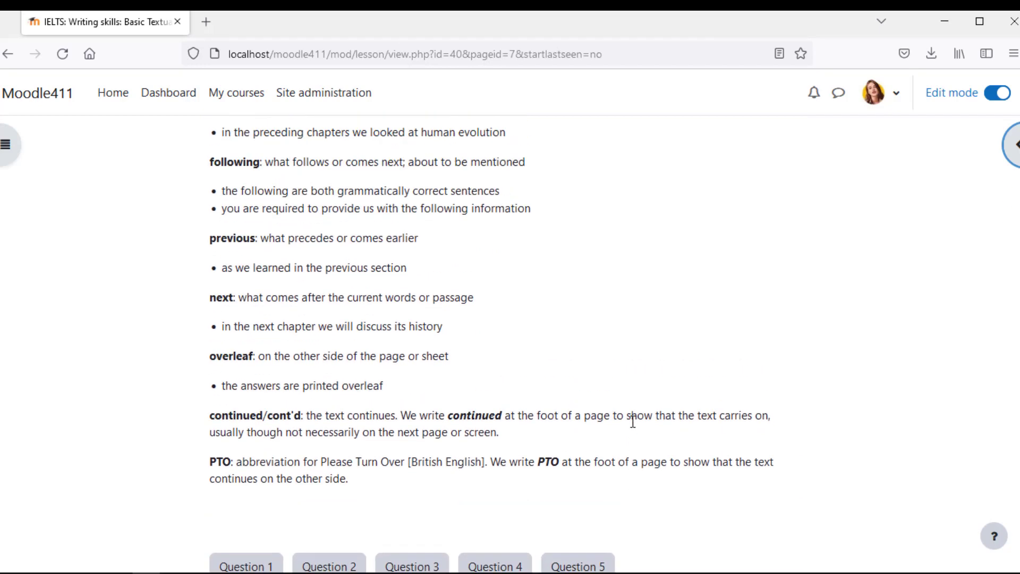
scroll(635, 427, up, 3)
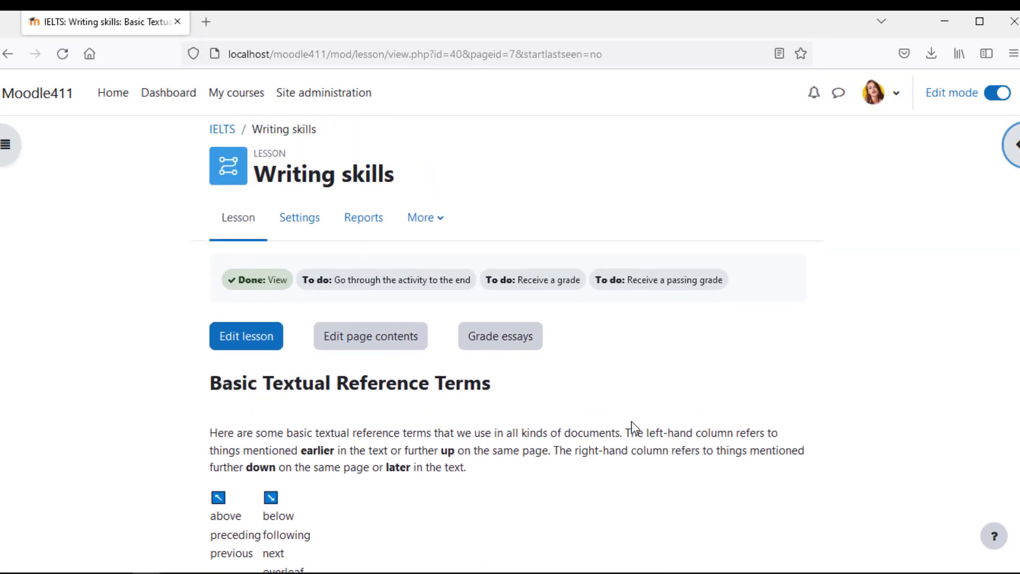
click(226, 169)
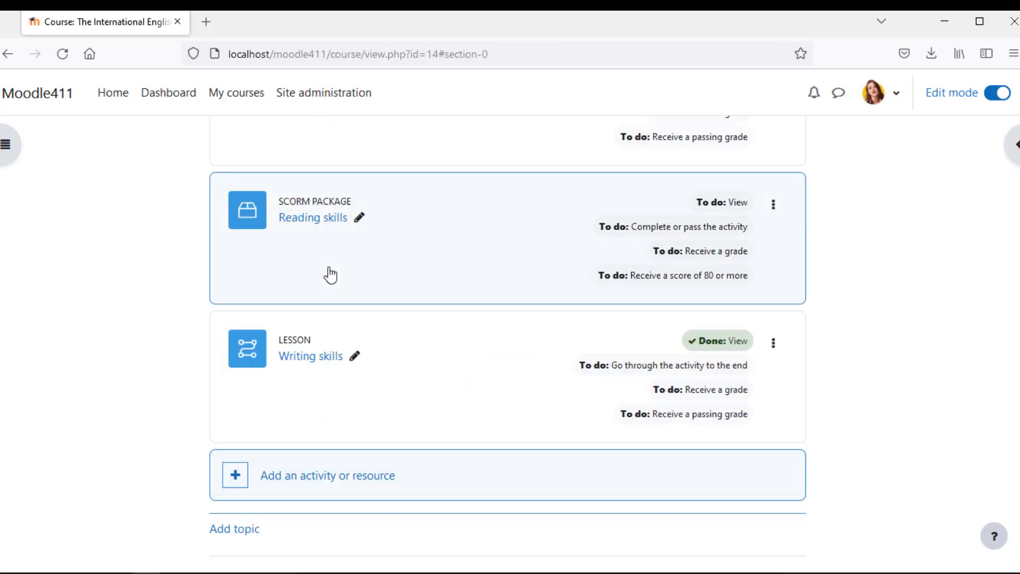
- Add an assignment named Speaking skills with the description "Record an audio file by speaking few words on Online education in next generation."
click(349, 483)
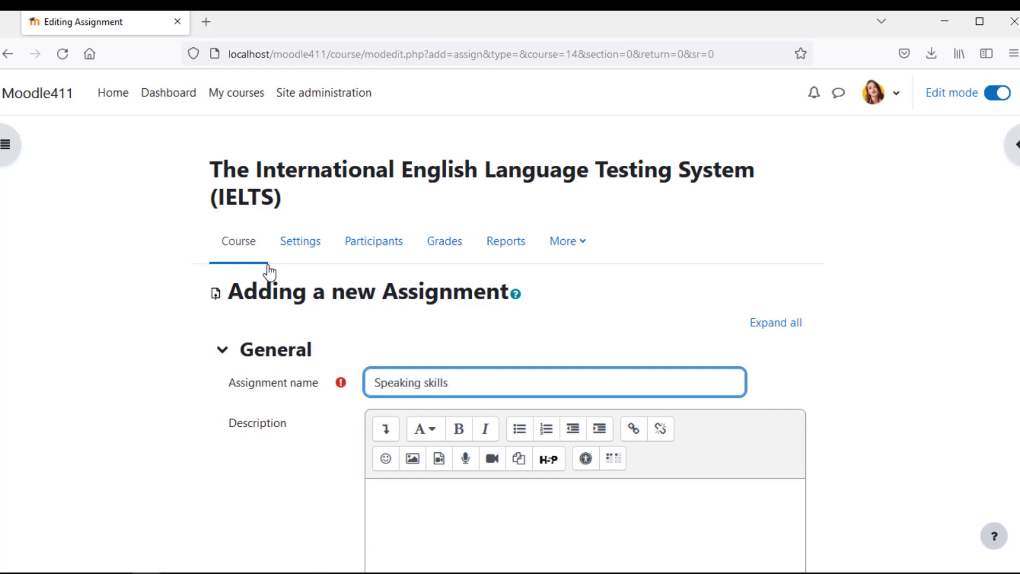
scroll(284, 346, down, 6)
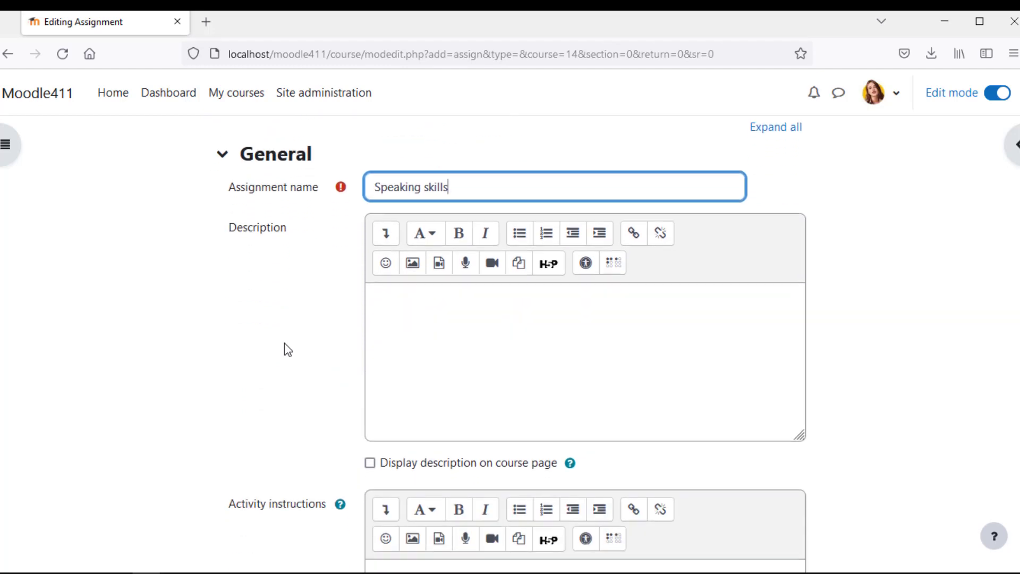
scroll(285, 348, down, 7)
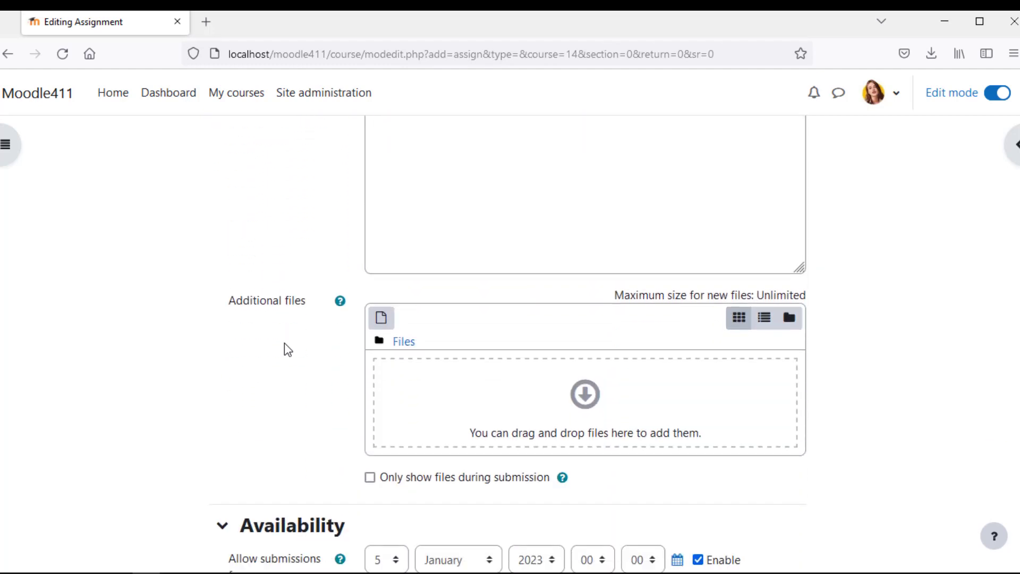
scroll(285, 348, down, 5)
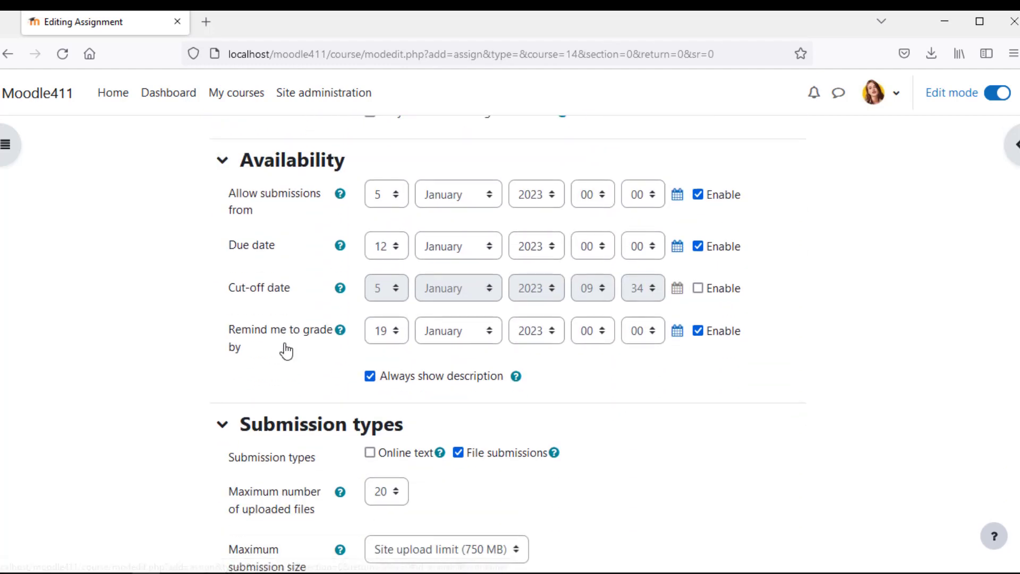
scroll(285, 348, up, 5)
scroll(285, 346, up, 9)
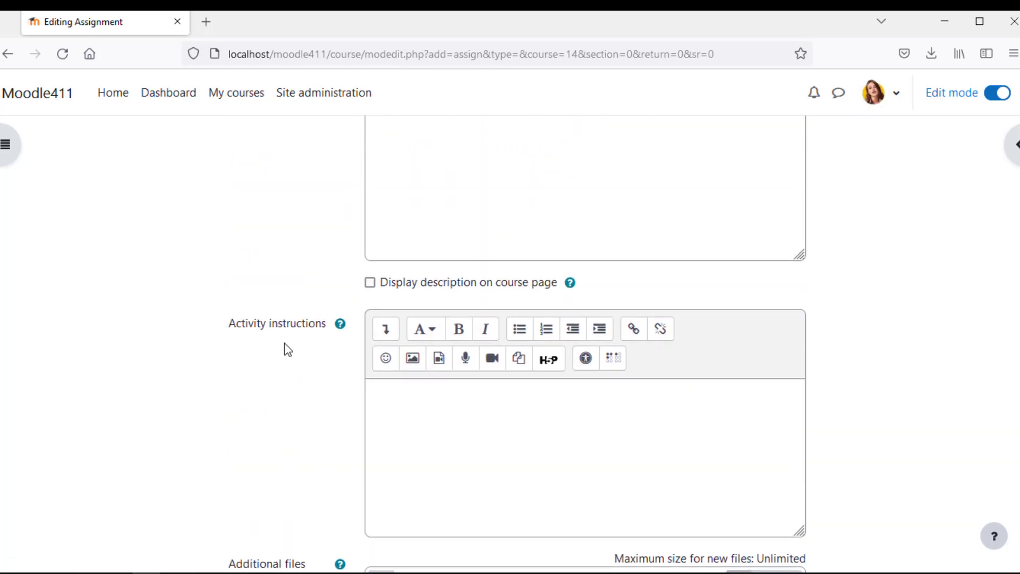
click(423, 285)
text(Record an audio file by speaking few words on Online education in next generation.)
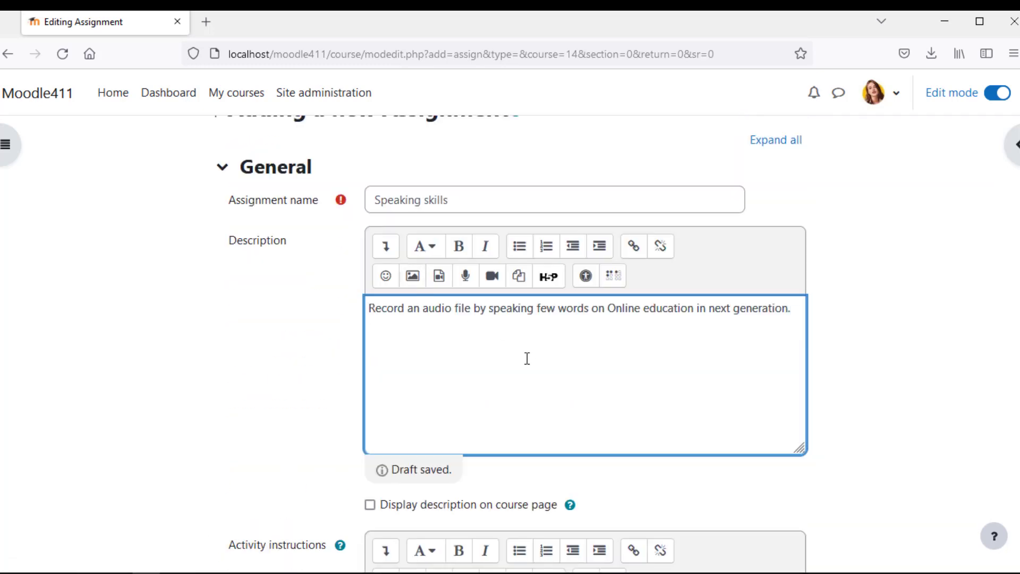
- Limit the assignment's accepted file types to audio files, selecting every listed audio format from AAC to WMA
scroll(530, 358, down, 5)
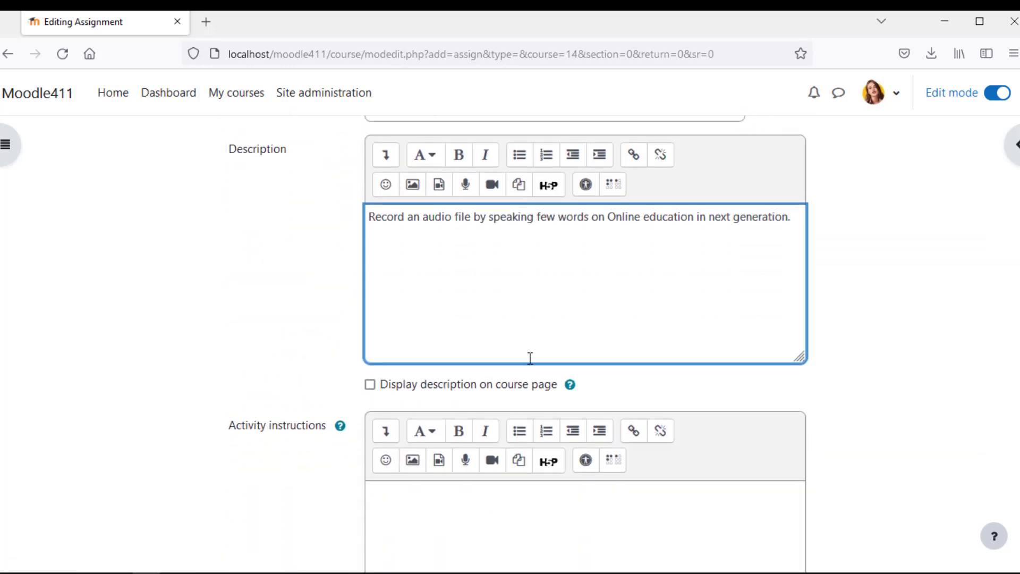
scroll(530, 358, down, 6)
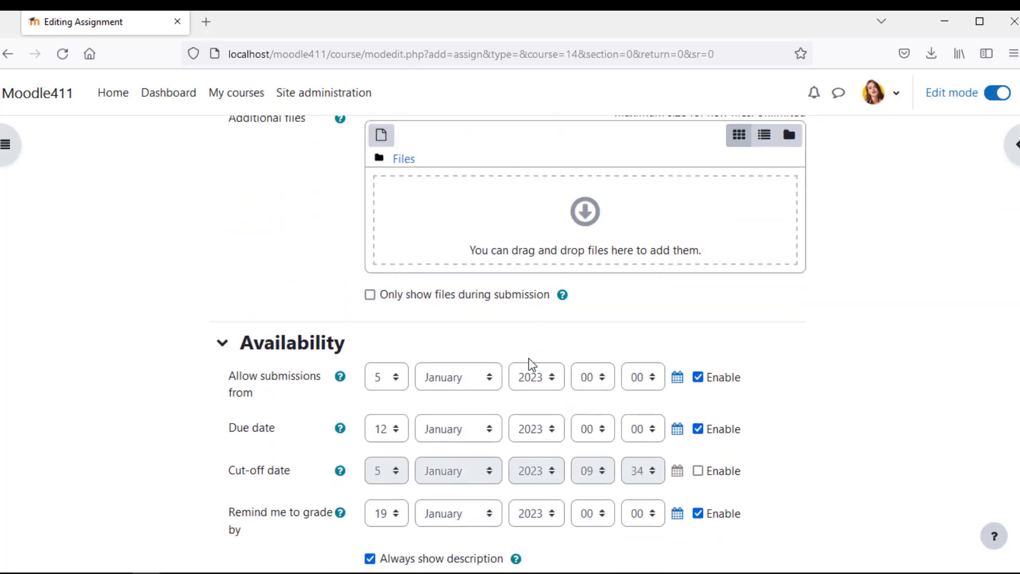
scroll(528, 358, up, 2)
scroll(528, 358, down, 4)
scroll(528, 358, down, 5)
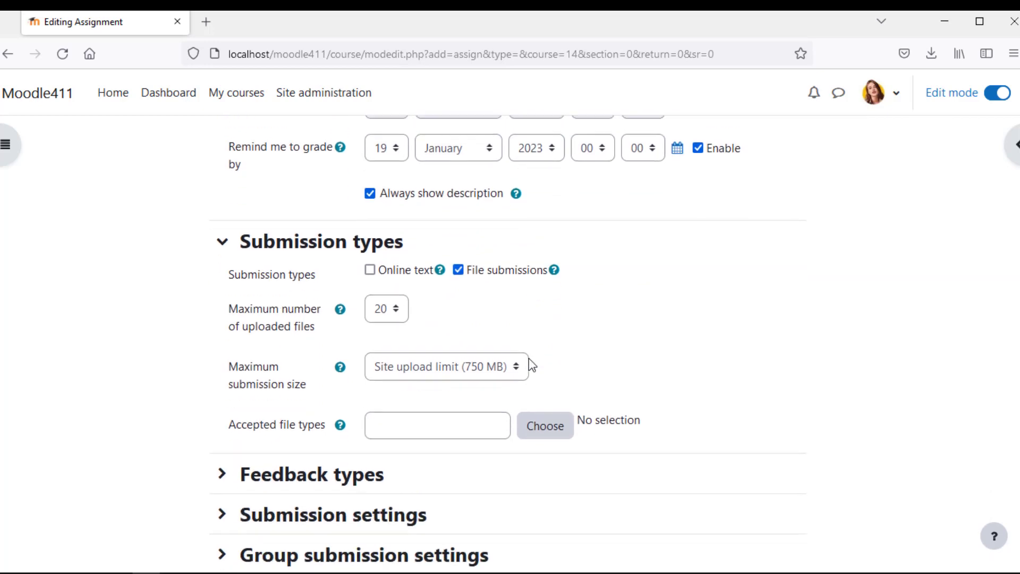
click(549, 341)
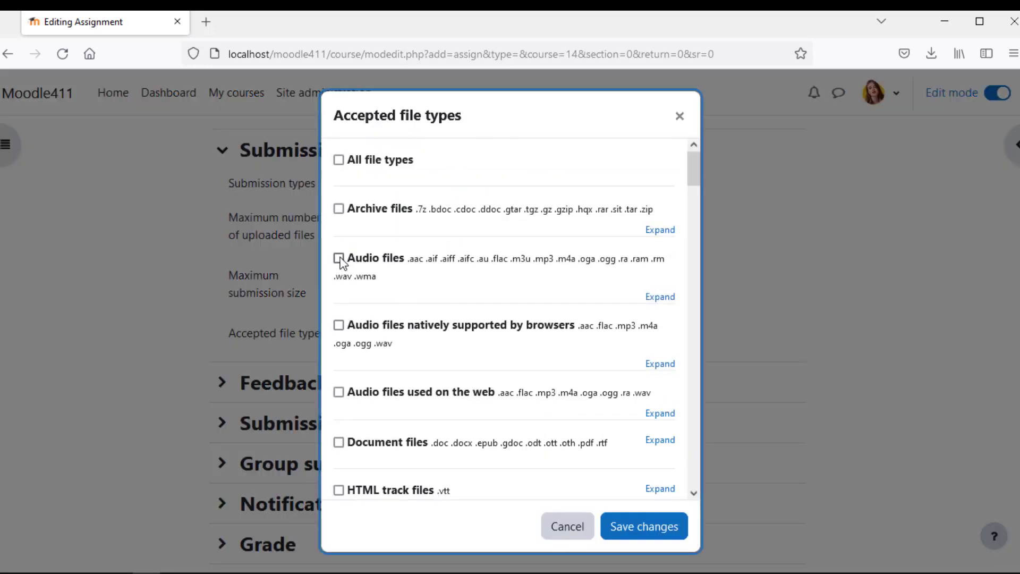
click(338, 258)
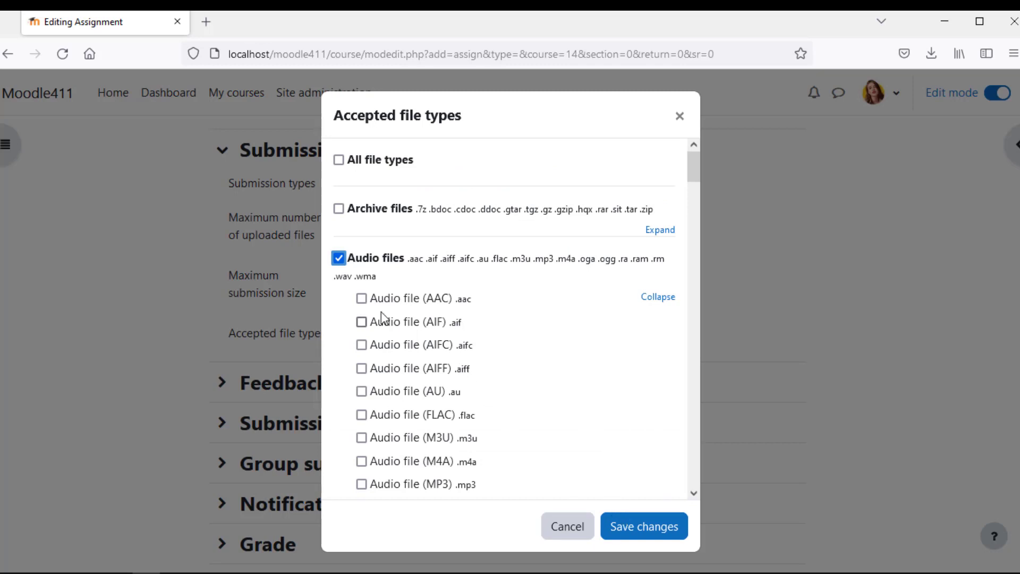
click(361, 299)
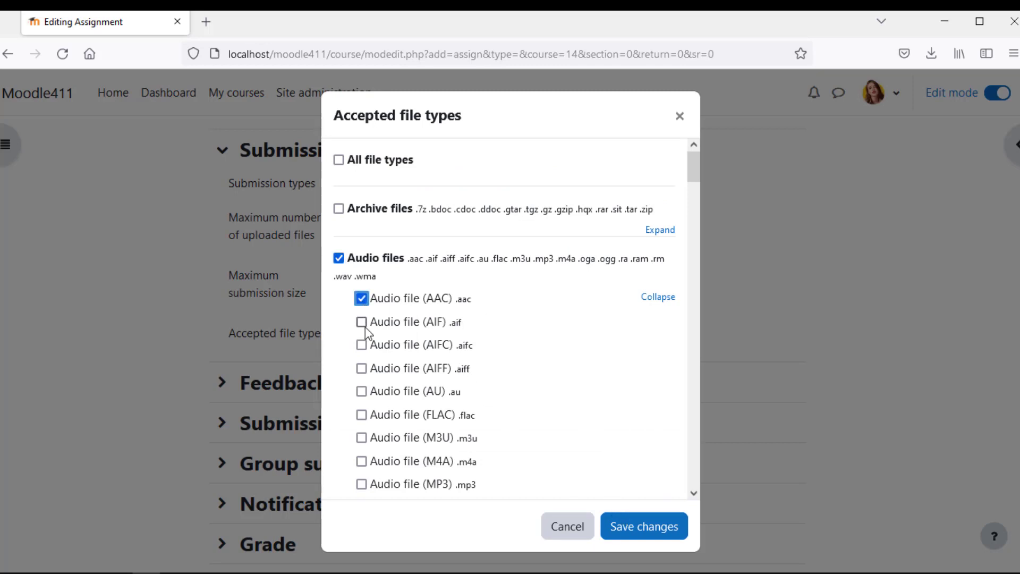
click(361, 322)
click(362, 345)
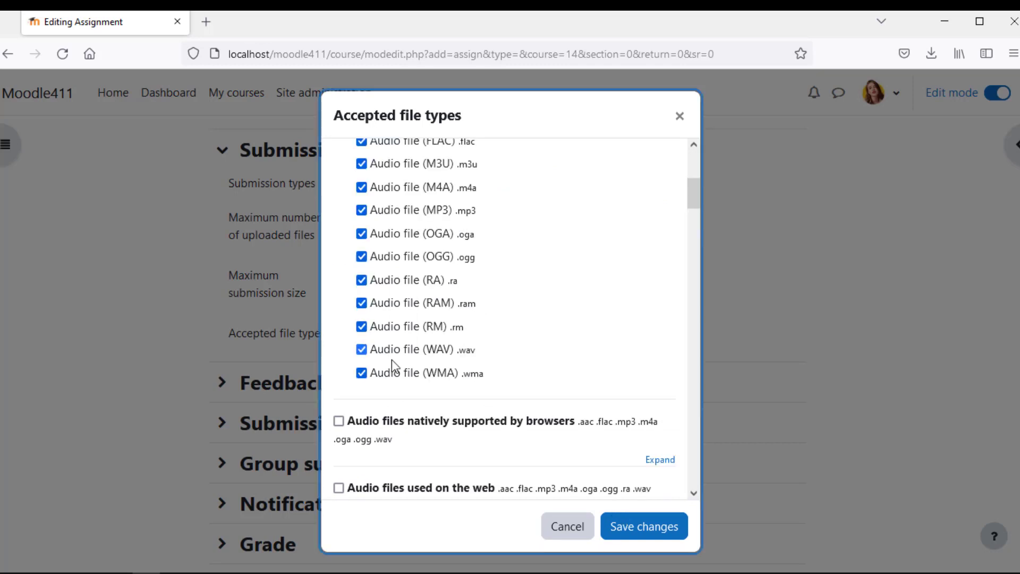
click(616, 526)
scroll(595, 514, down, 3)
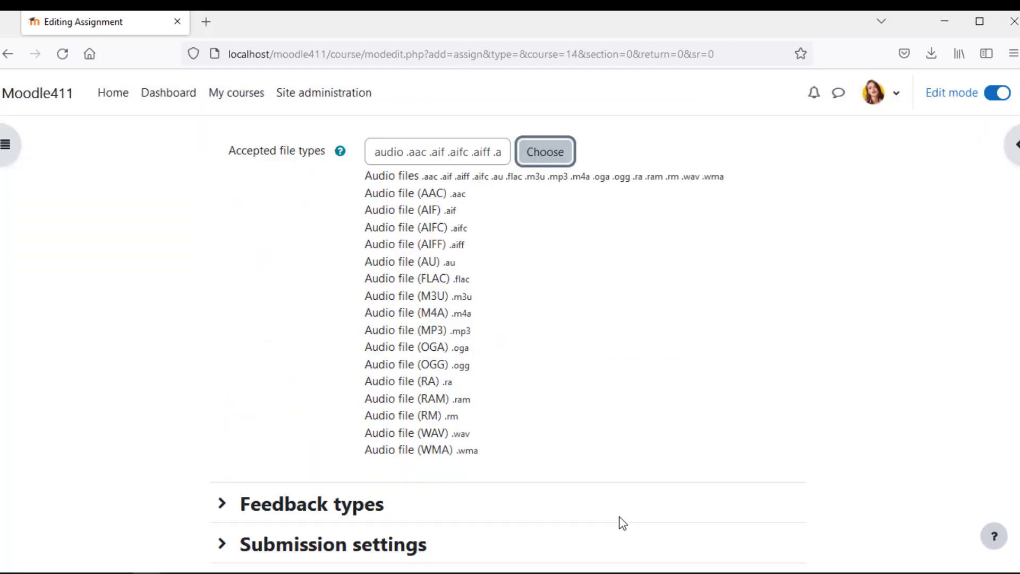
- Set the assignment's maximum grade to 85 points
scroll(550, 480, down, 7)
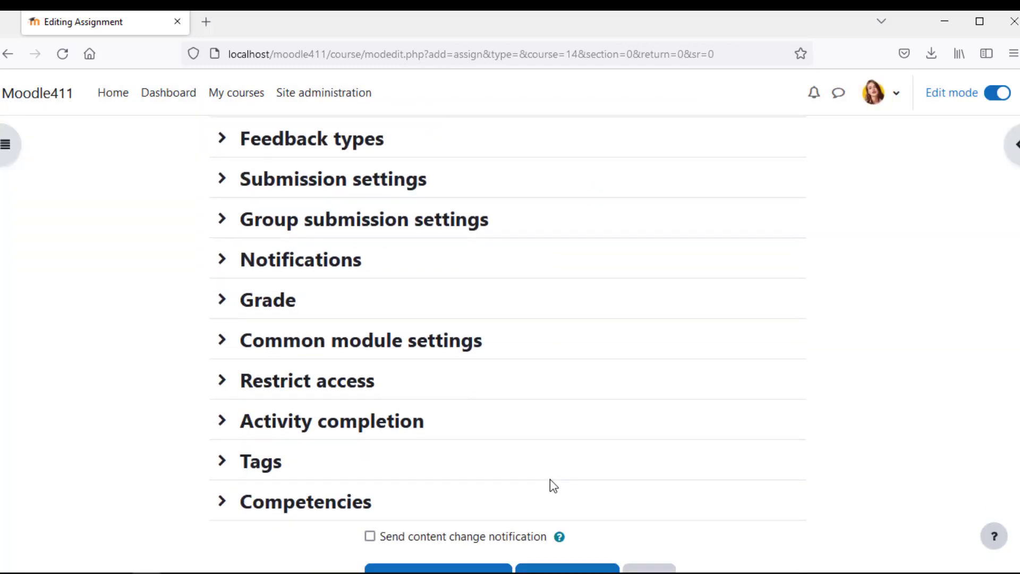
click(229, 307)
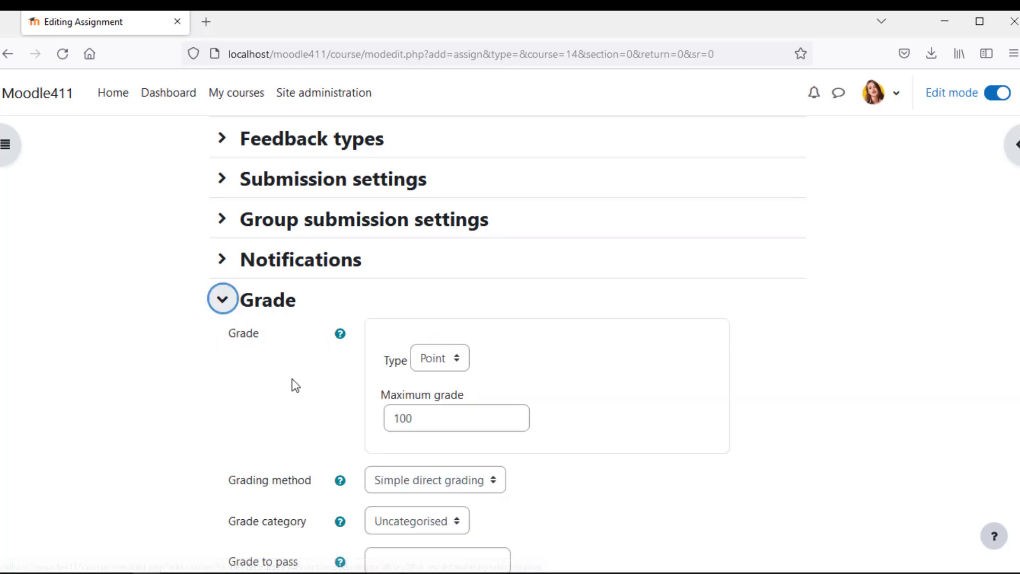
scroll(293, 383, down, 2)
drag(444, 326, 361, 327)
text(85)
scroll(675, 395, down, 2)
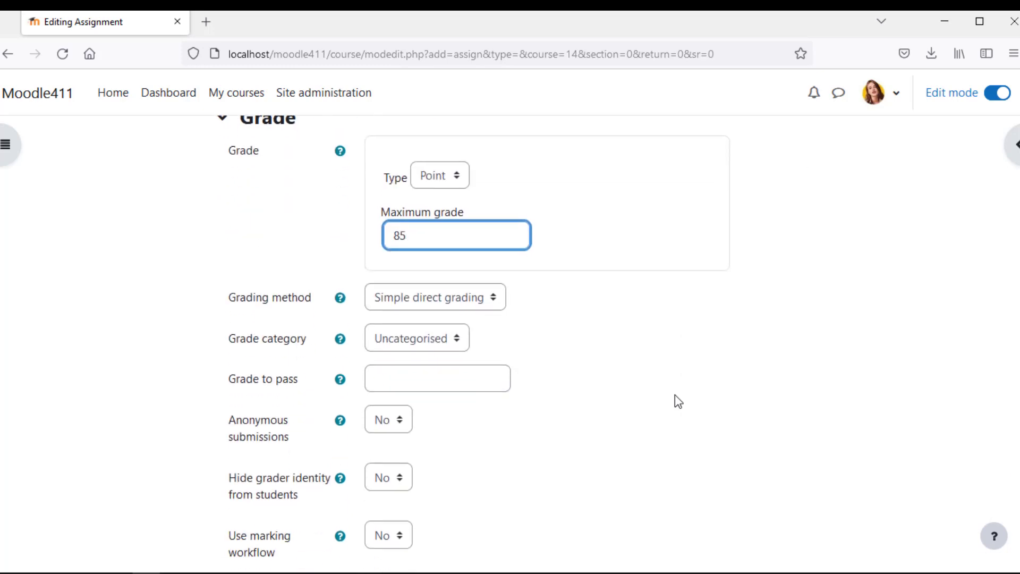
- Set the assignment to show as complete when conditions are met, requiring a grade and a passing grade, and submit the form
click(429, 298)
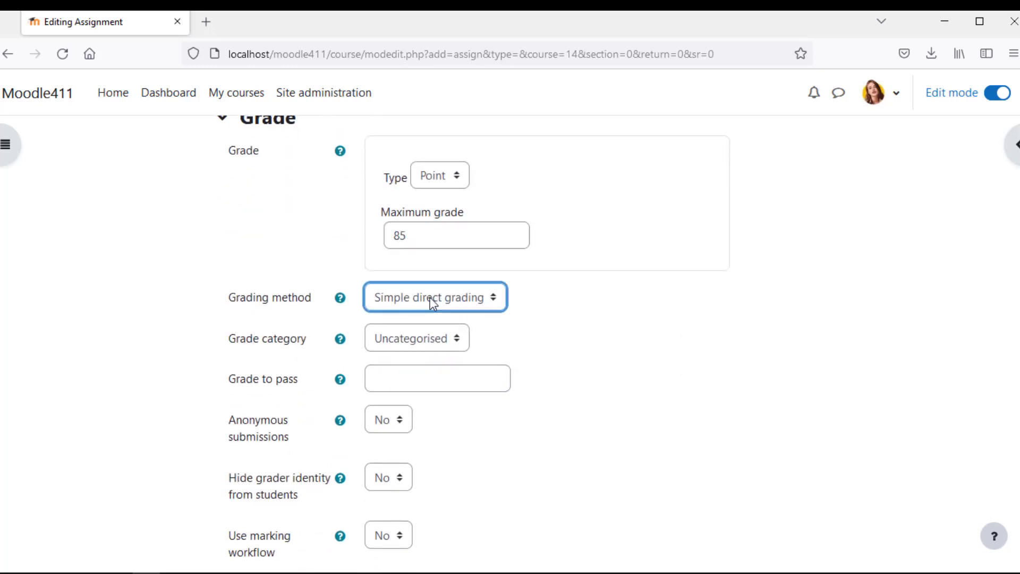
click(562, 338)
scroll(596, 346, down, 2)
scroll(595, 347, down, 4)
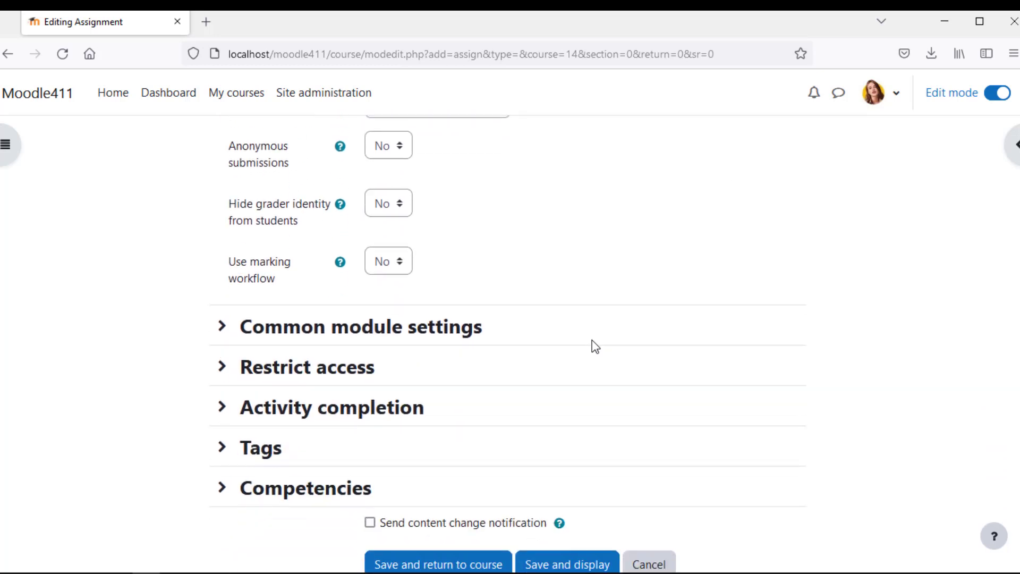
click(222, 409)
scroll(283, 420, down, 2)
click(409, 362)
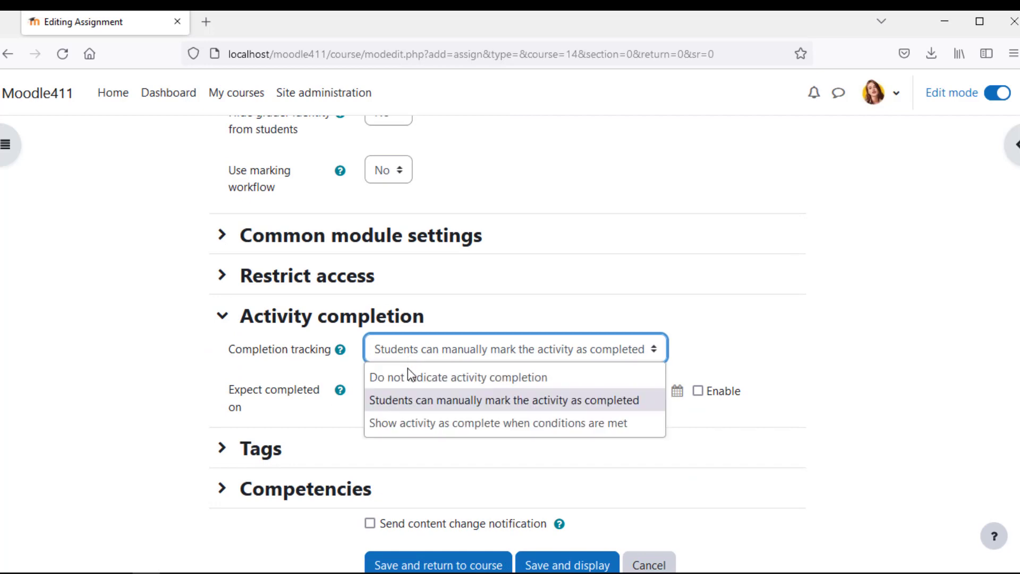
click(412, 422)
click(370, 414)
click(370, 446)
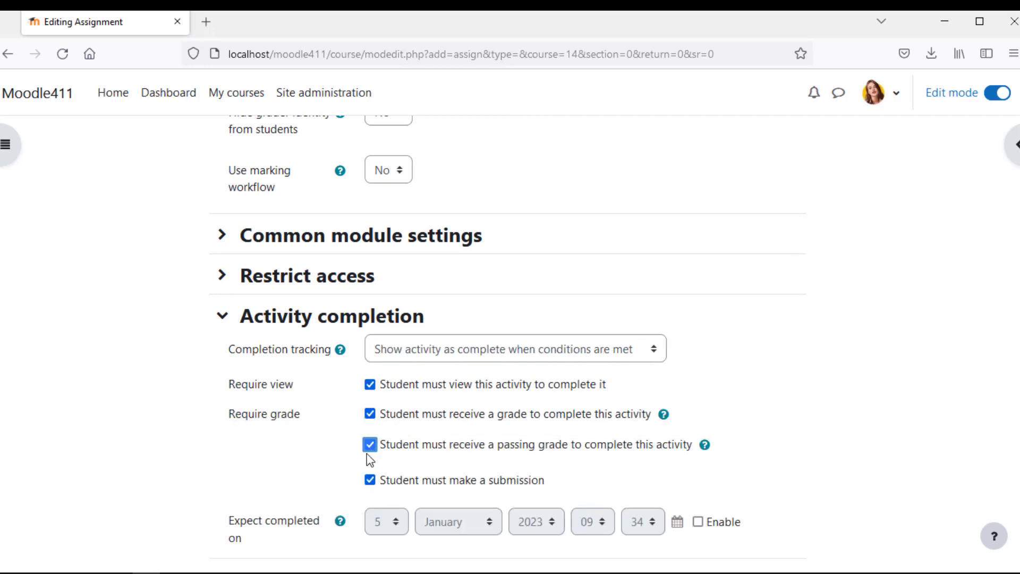
scroll(270, 478, down, 4)
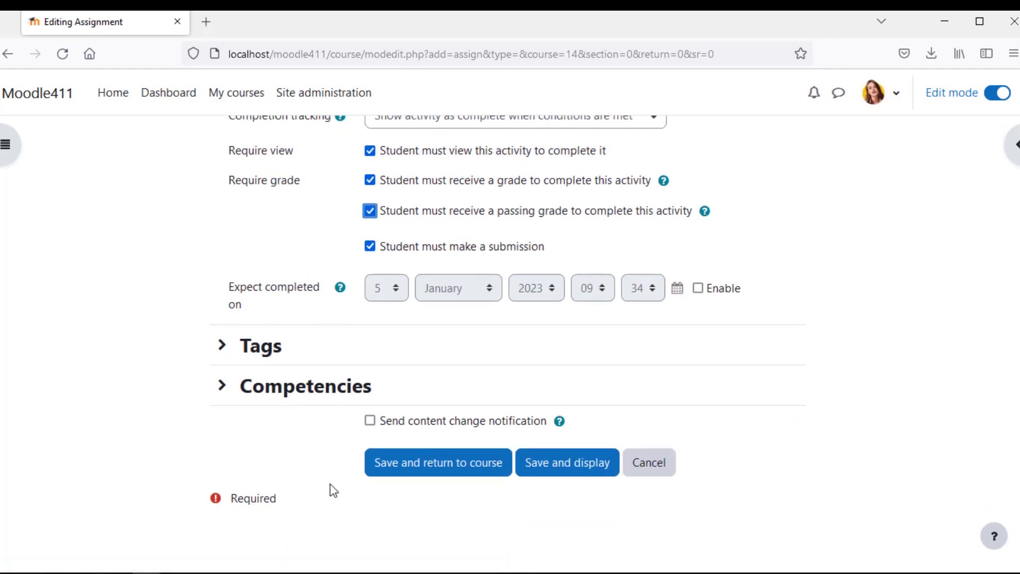
click(399, 470)
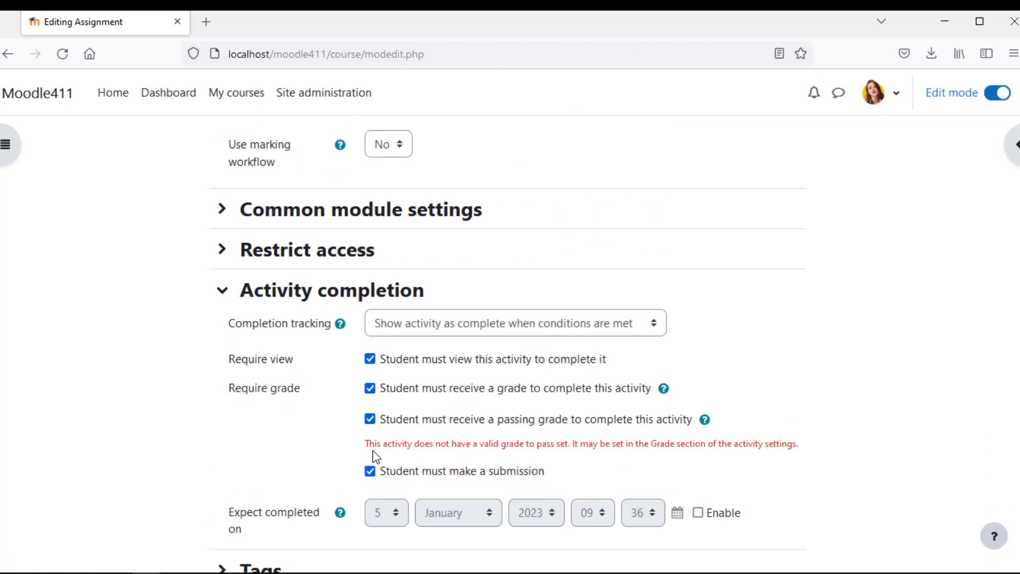
- Set the Speaking skills assignment's grade to pass to 70 and save it, returning to the course
scroll(422, 430, up, 5)
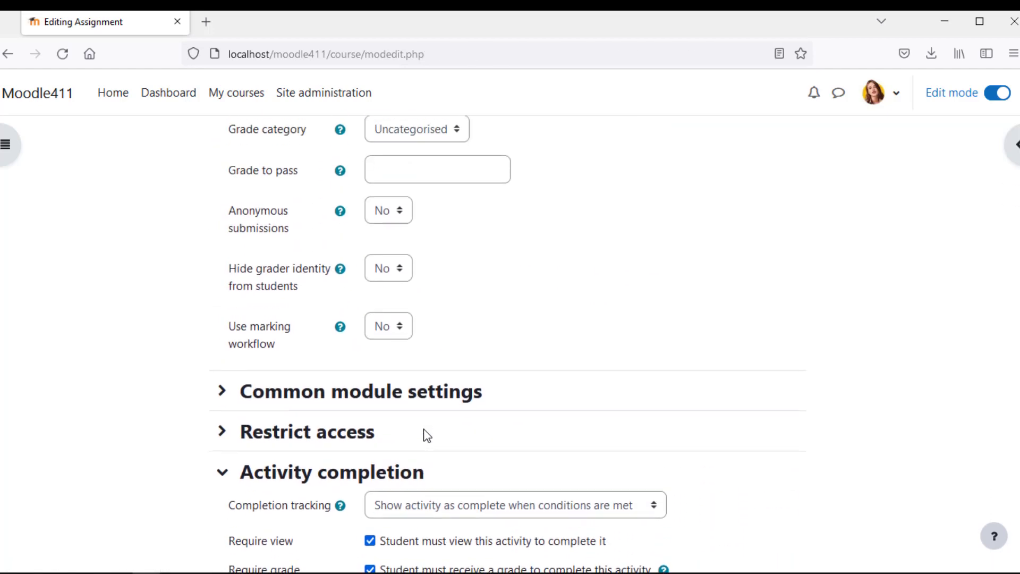
click(386, 267)
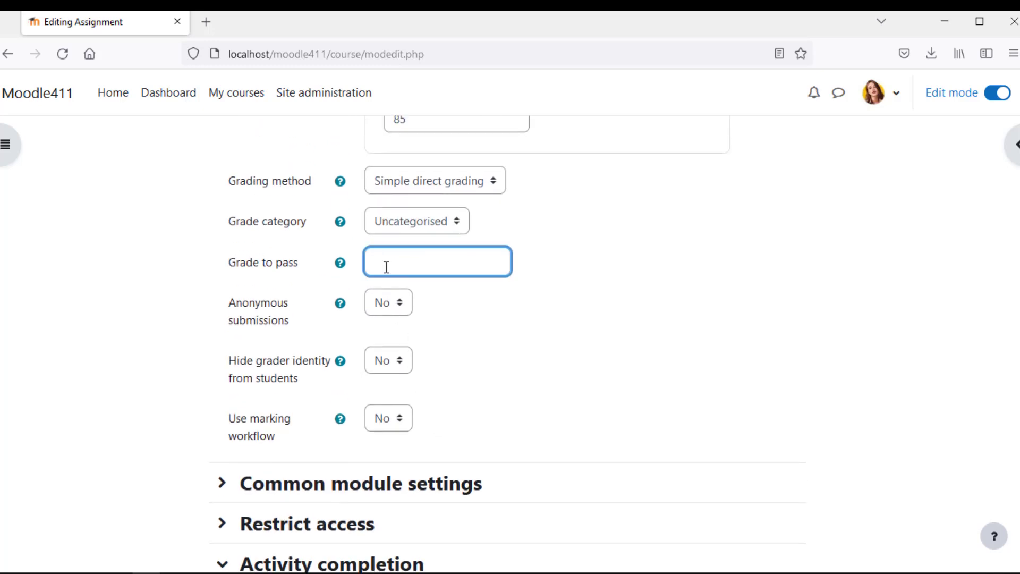
text(70)
scroll(564, 493, down, 3)
scroll(568, 493, down, 3)
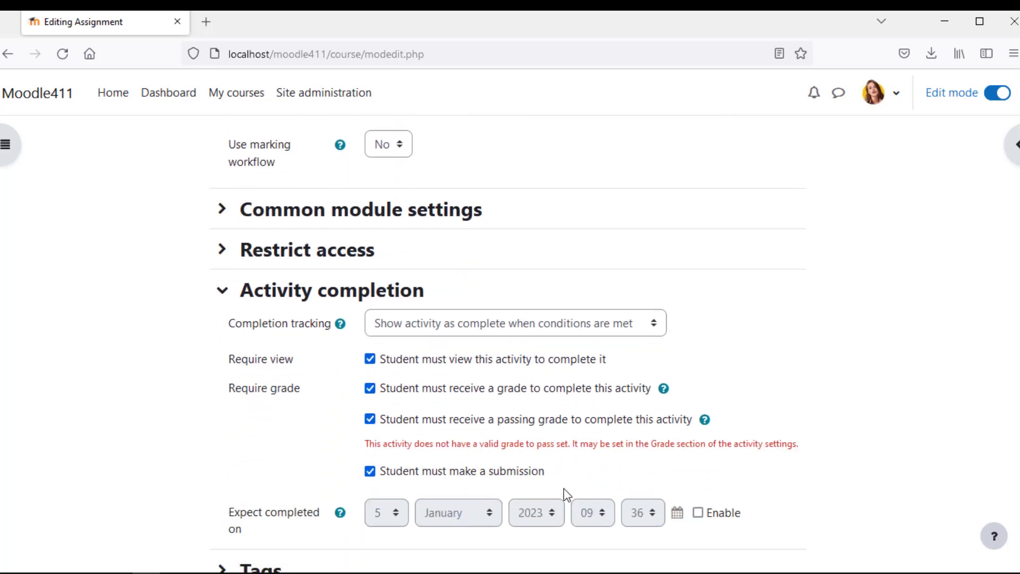
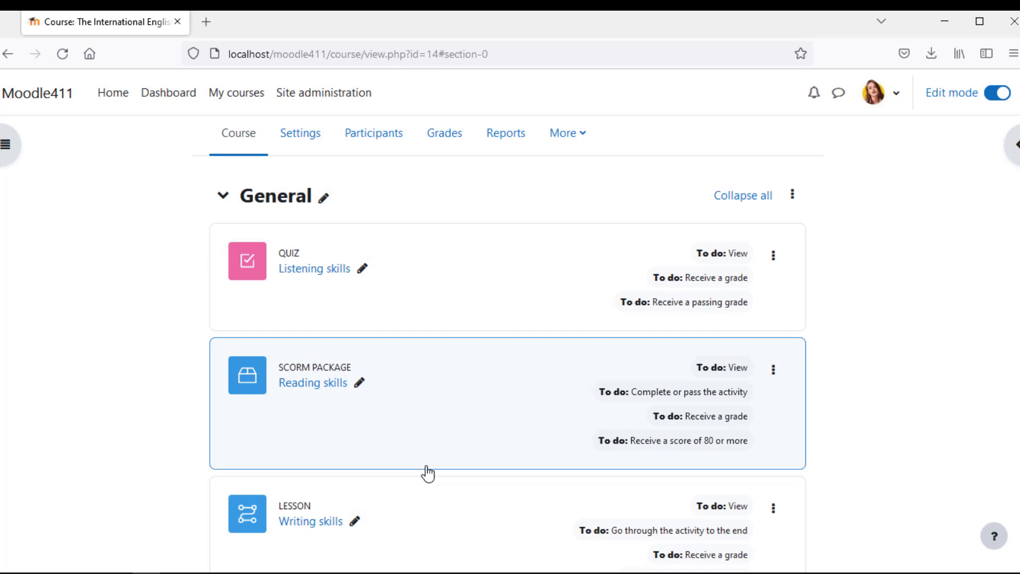
- Open the Gradebook setup for the IELTS course from its grades
scroll(426, 465, down, 2)
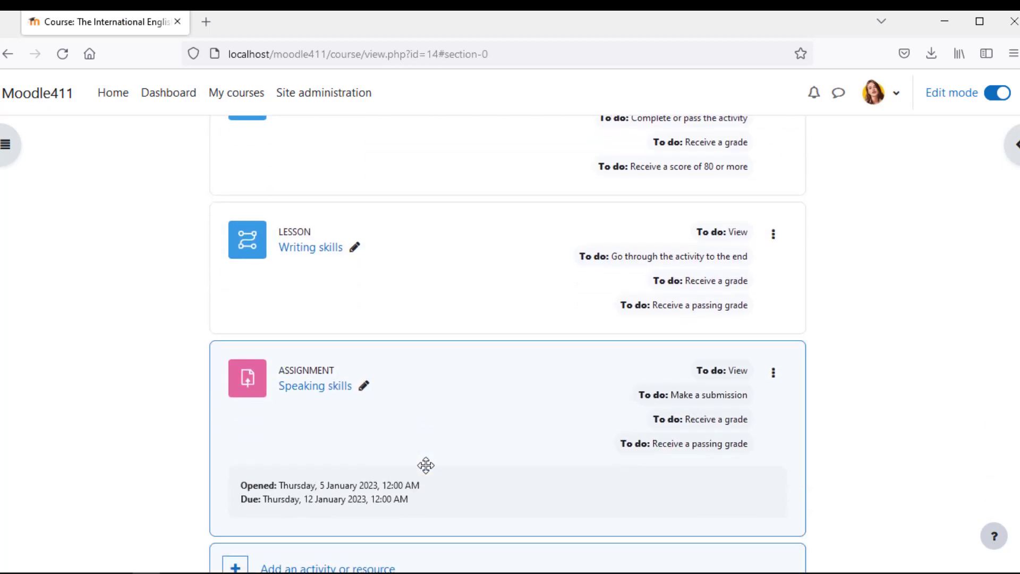
scroll(426, 465, up, 5)
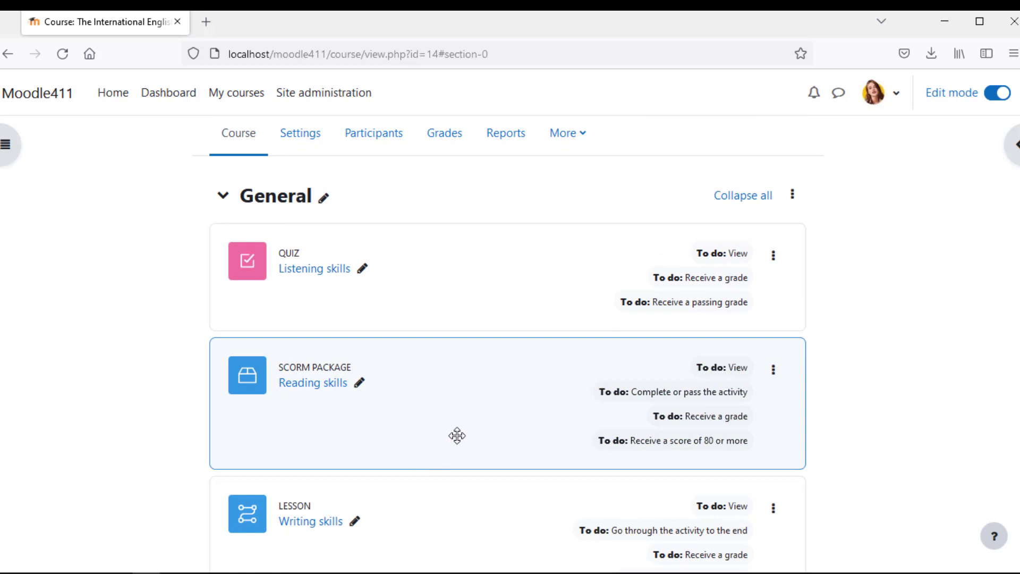
scroll(456, 434, up, 2)
click(449, 253)
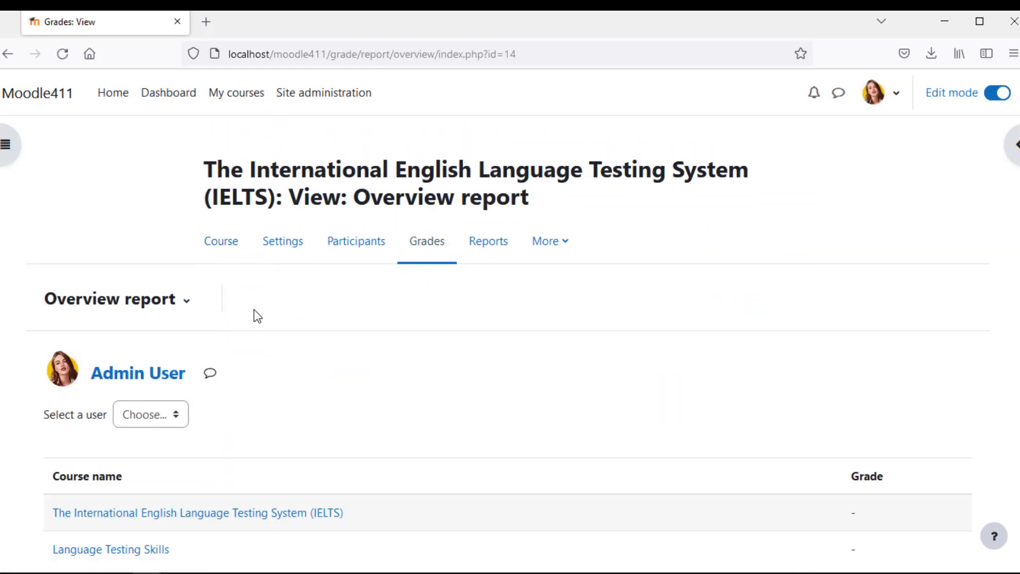
click(188, 306)
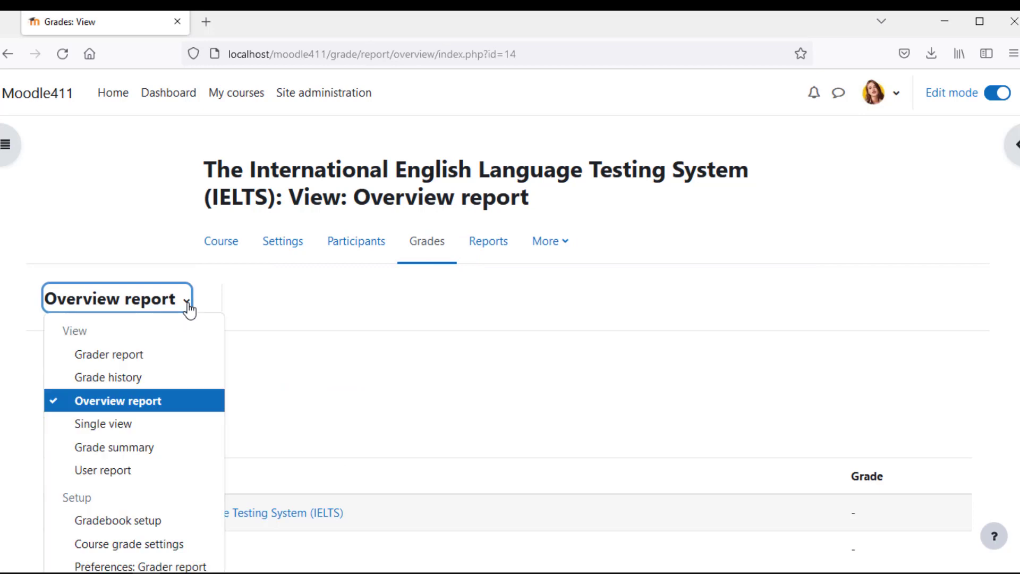
click(145, 521)
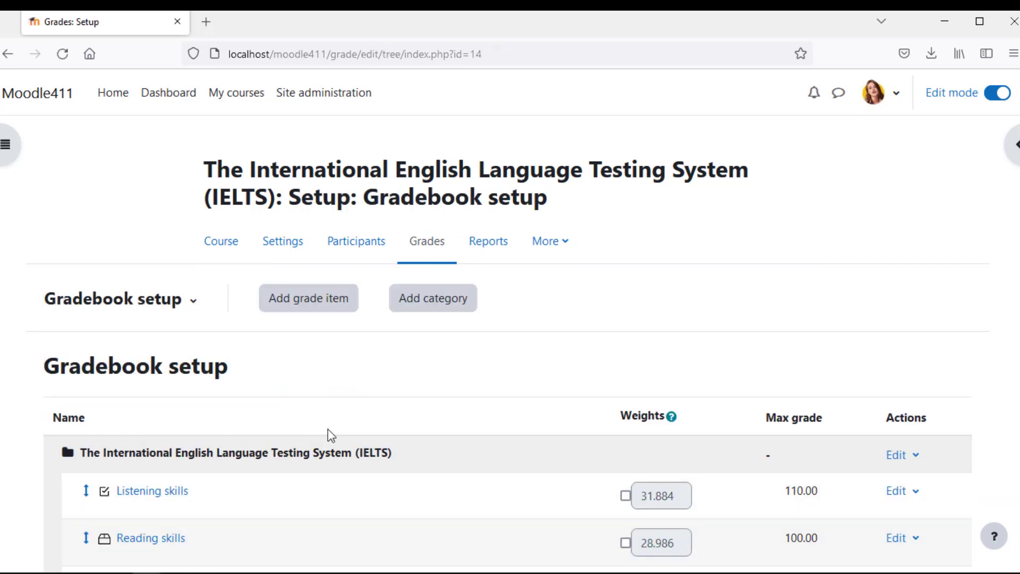
scroll(329, 435, down, 3)
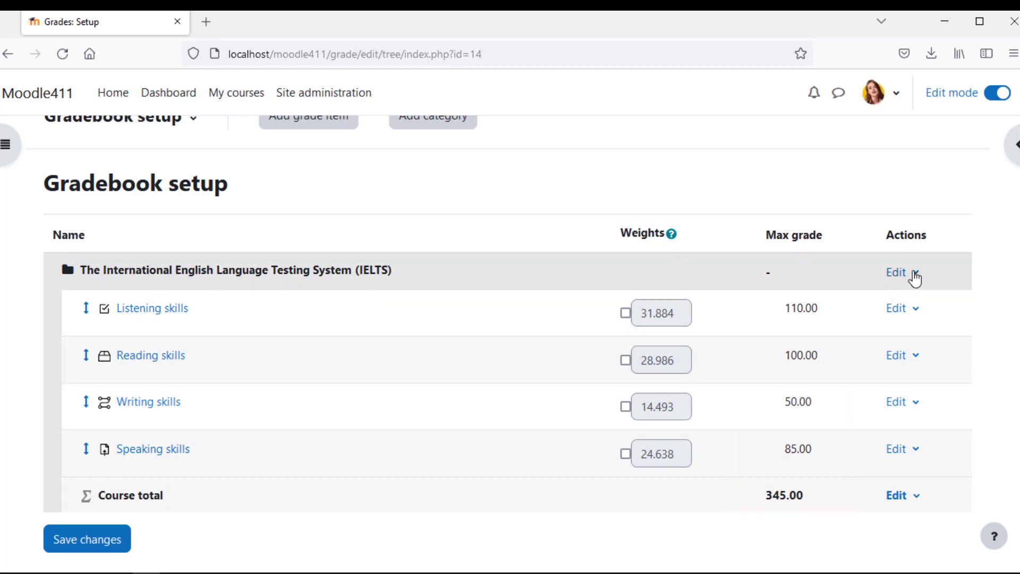
- Examine the IELTS course category's aggregation options and full category total settings, and return to the Gradebook setup
click(913, 273)
click(884, 300)
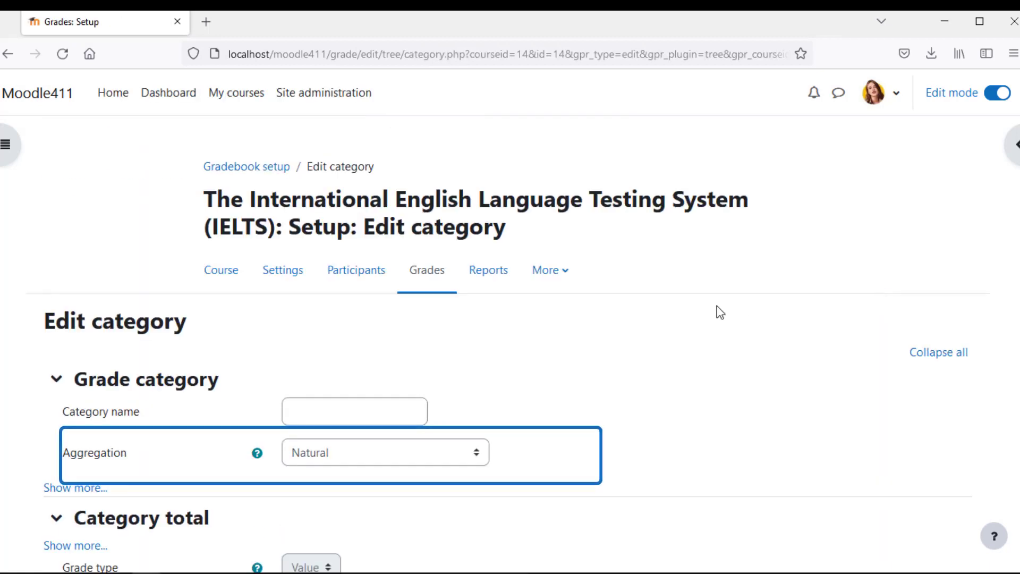
scroll(422, 371, down, 3)
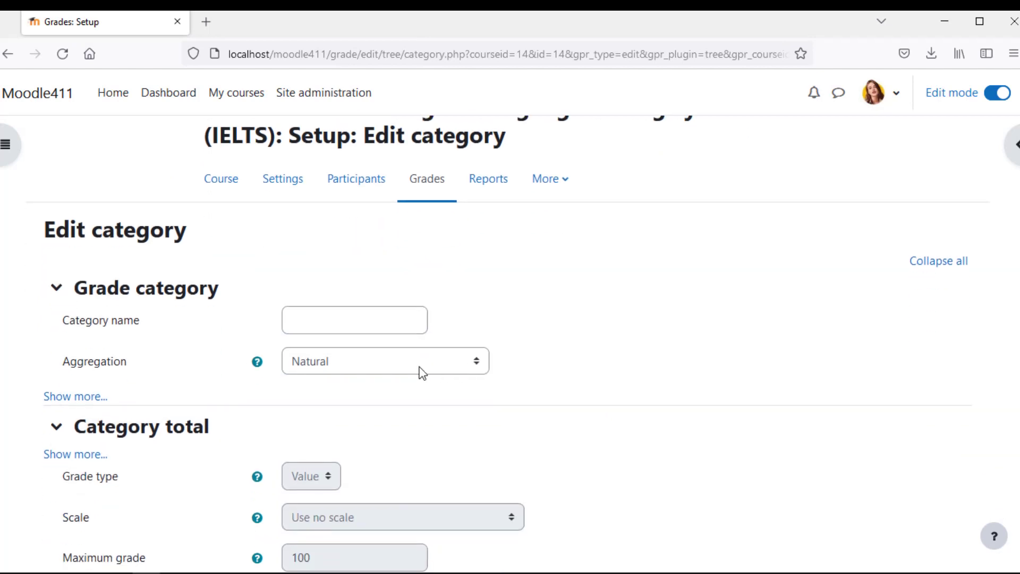
click(313, 363)
click(269, 378)
scroll(270, 378, down, 3)
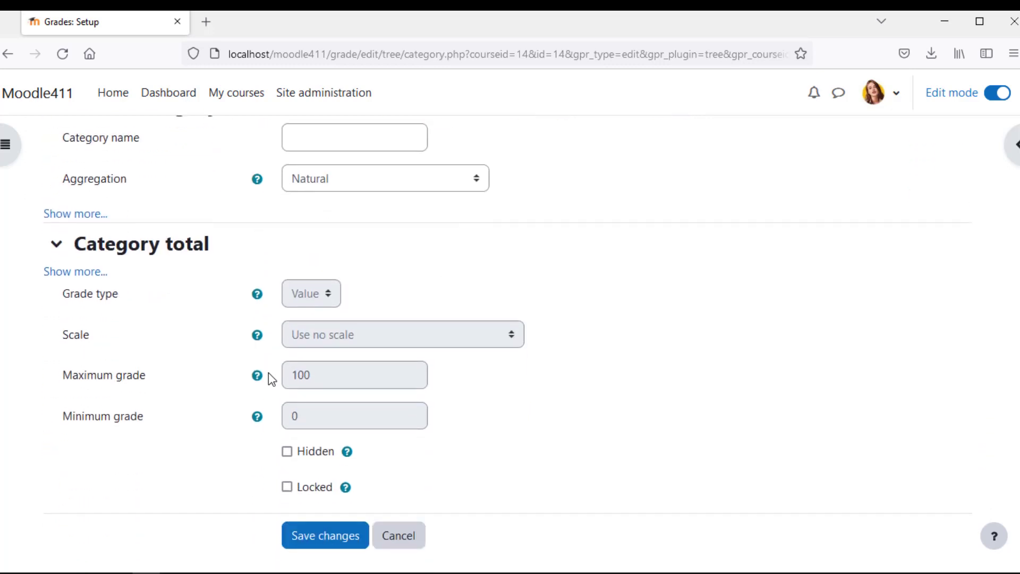
key(Tab)
click(81, 274)
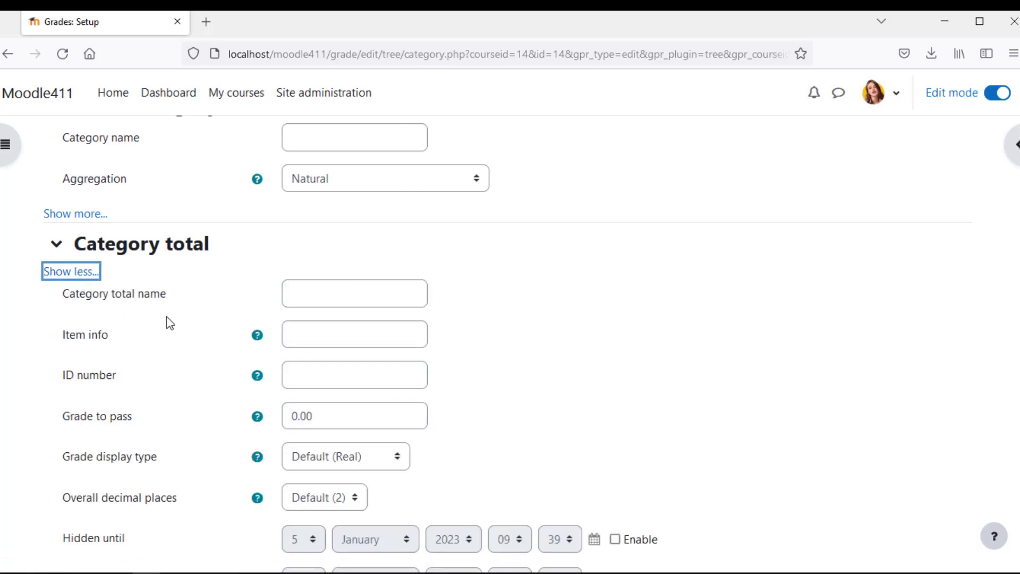
scroll(169, 322, down, 2)
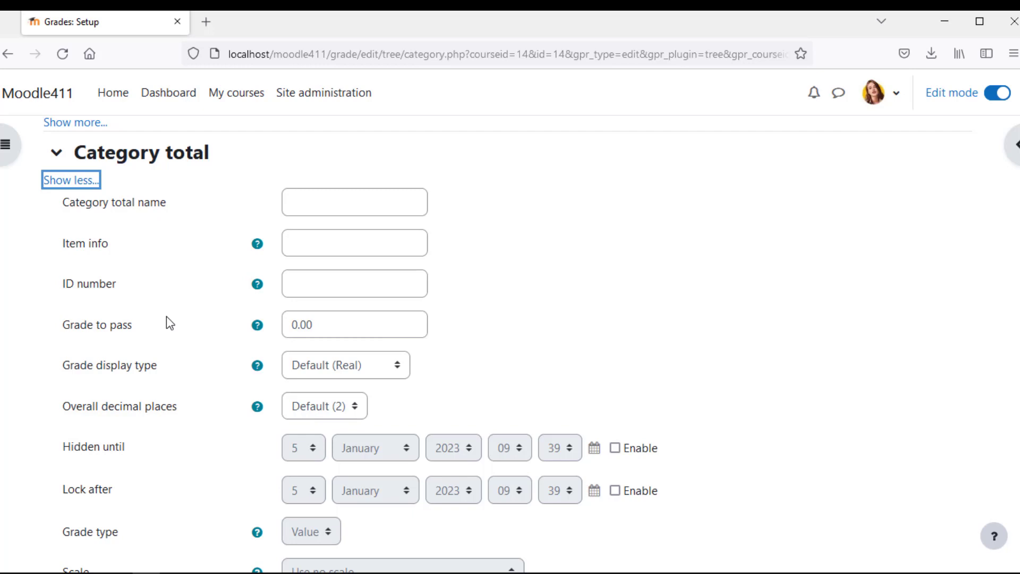
scroll(167, 318, down, 4)
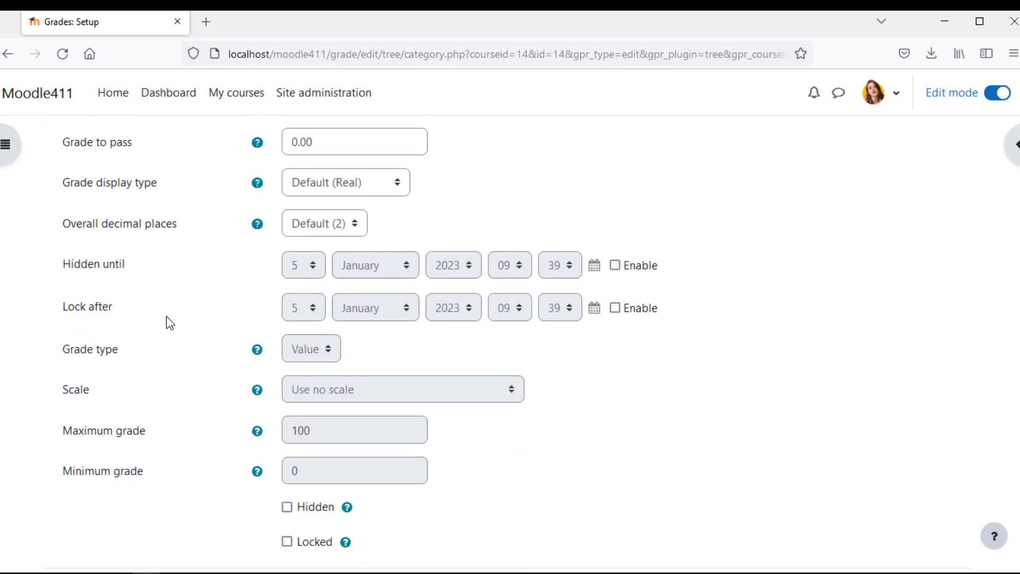
scroll(167, 317, up, 2)
scroll(167, 318, up, 6)
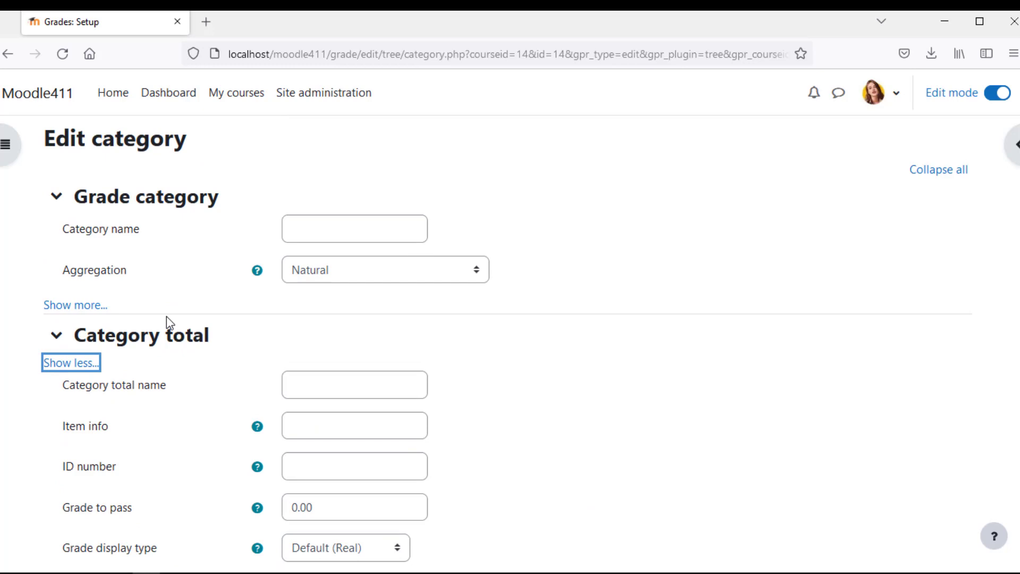
scroll(166, 318, up, 2)
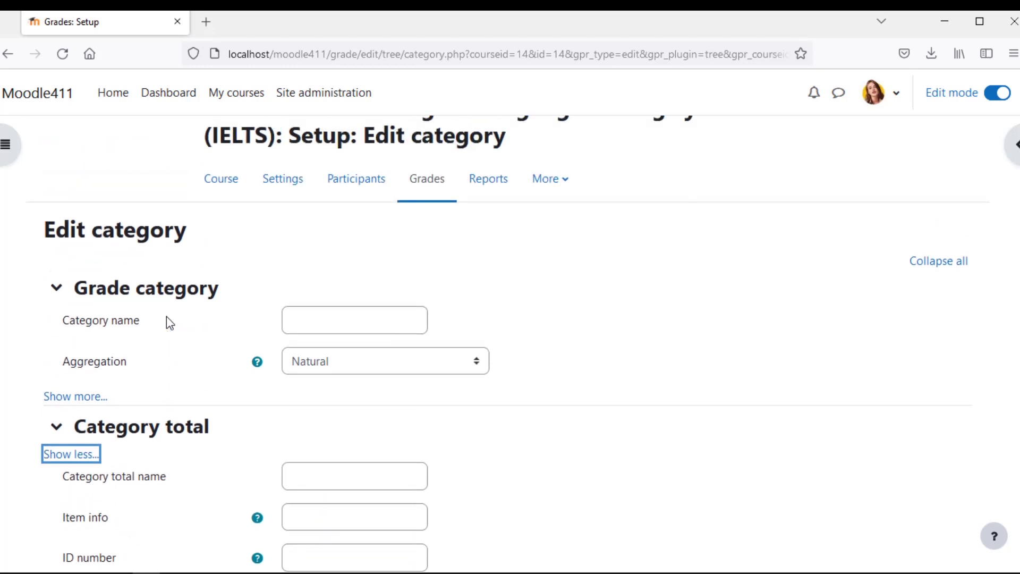
click(433, 198)
scroll(433, 194, down, 3)
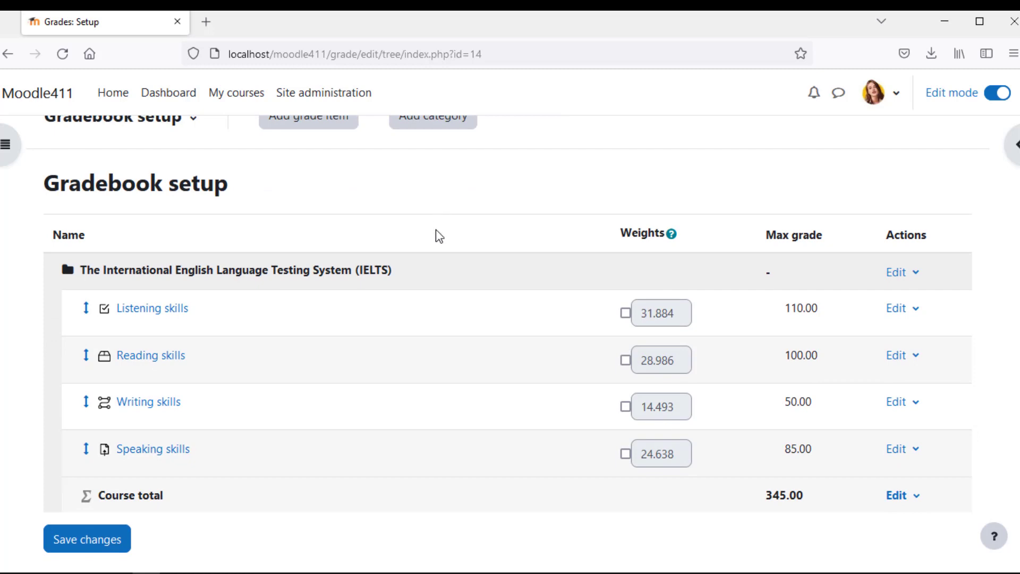
scroll(439, 236, up, 2)
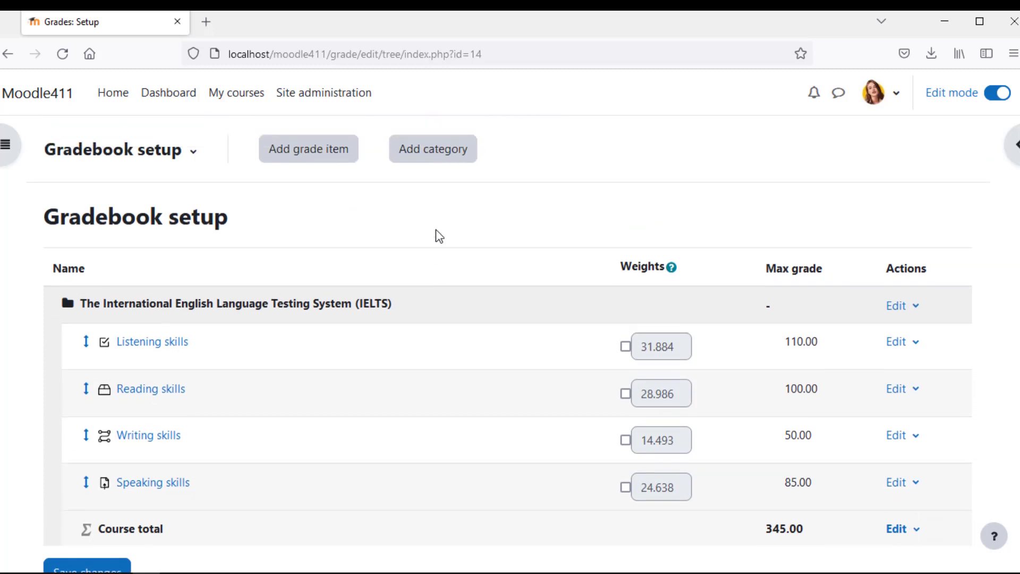
- In the course grade settings, set Show letter grades to Show for the user report
click(193, 210)
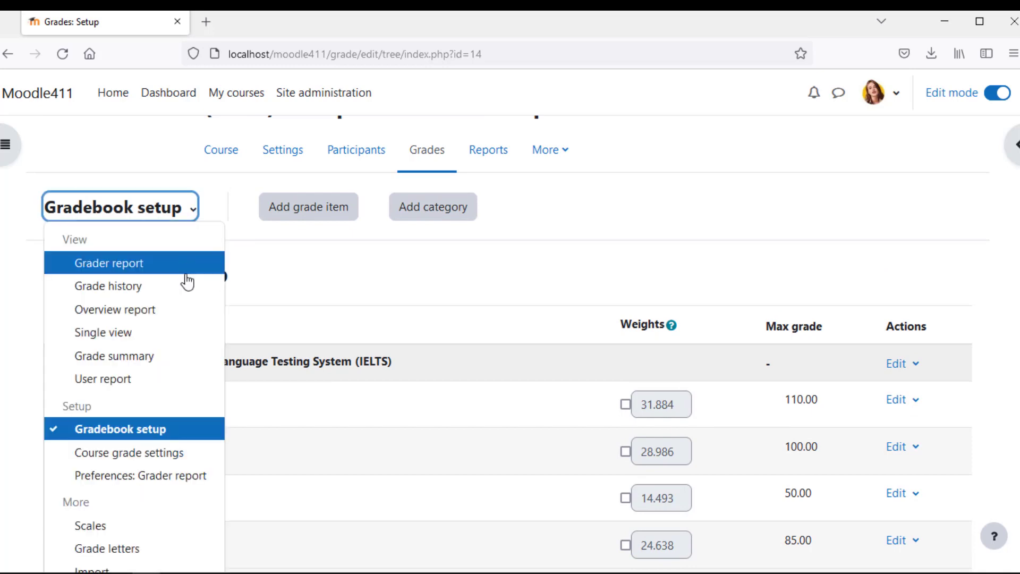
click(165, 452)
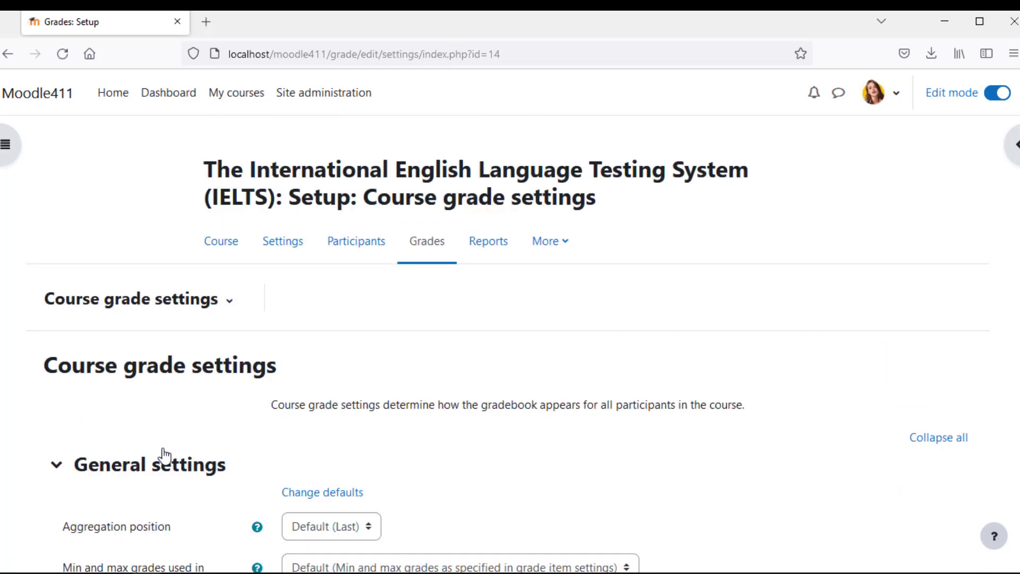
scroll(467, 513, down, 6)
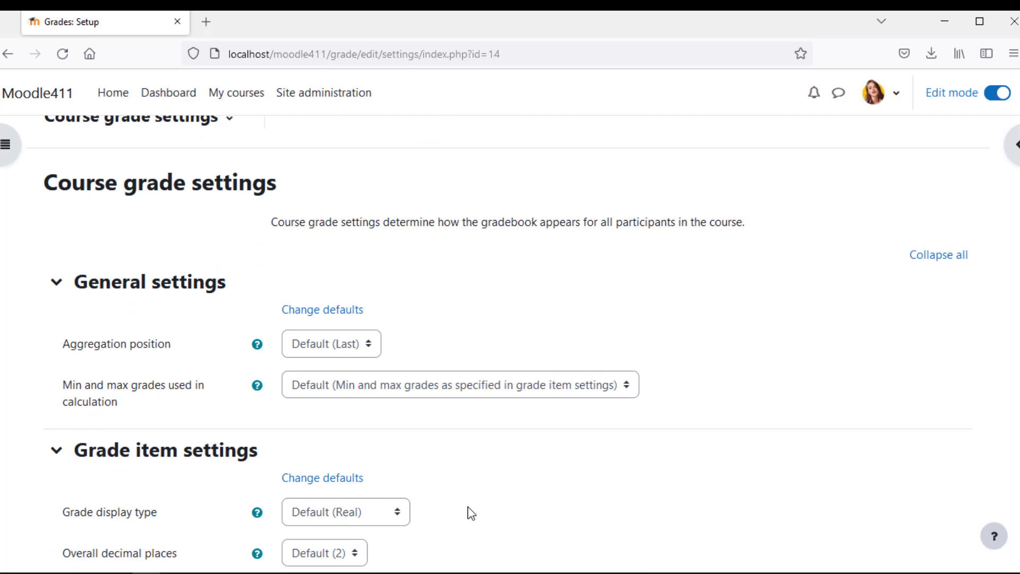
scroll(467, 513, down, 5)
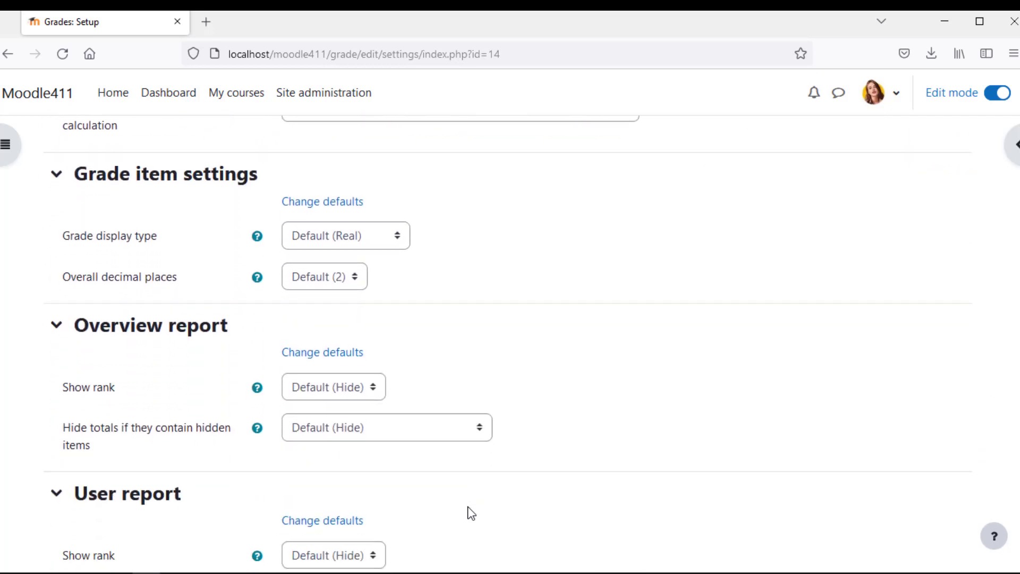
scroll(468, 512, down, 4)
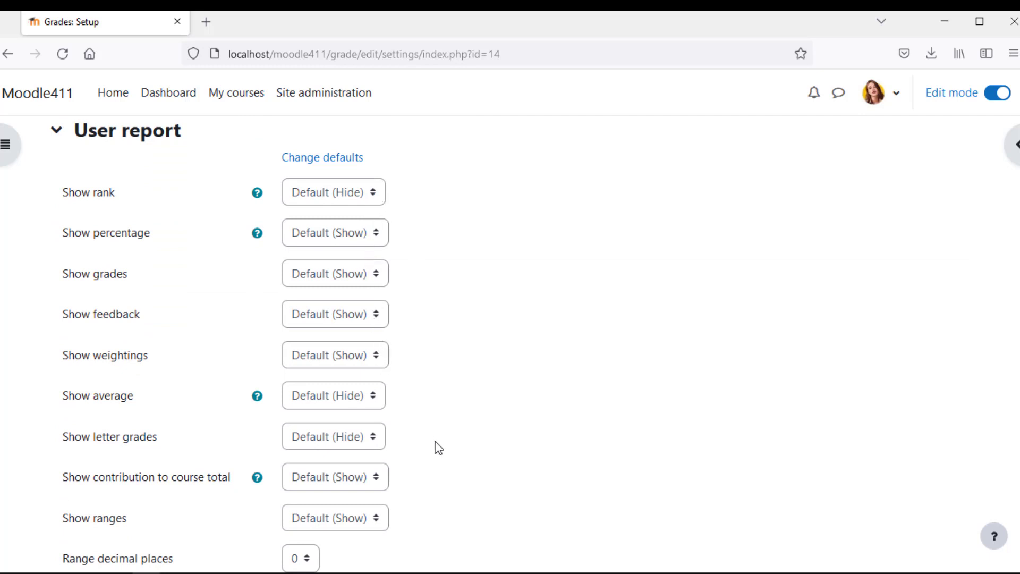
scroll(438, 448, down, 2)
scroll(438, 448, down, 2)
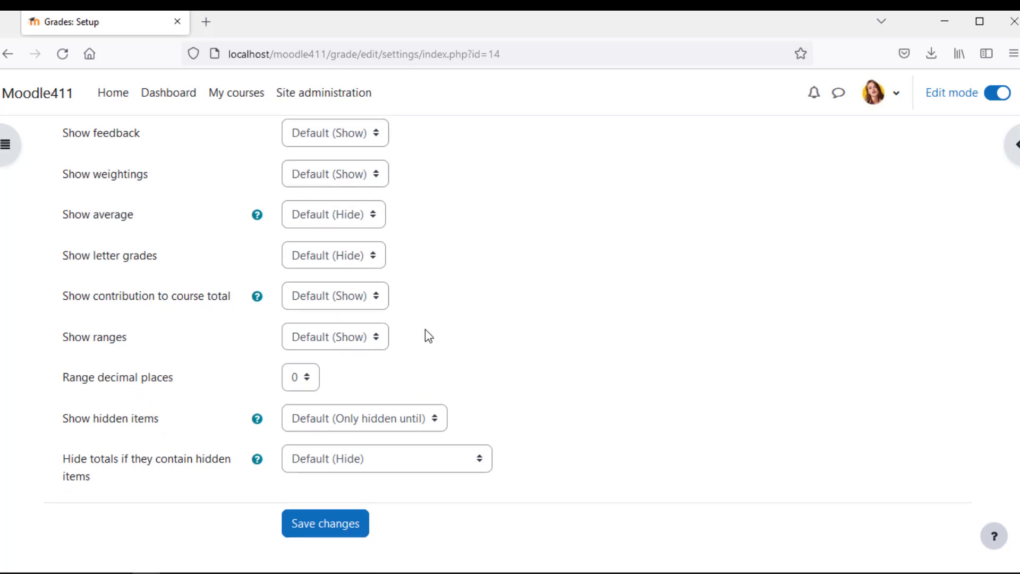
scroll(428, 336, up, 2)
click(361, 345)
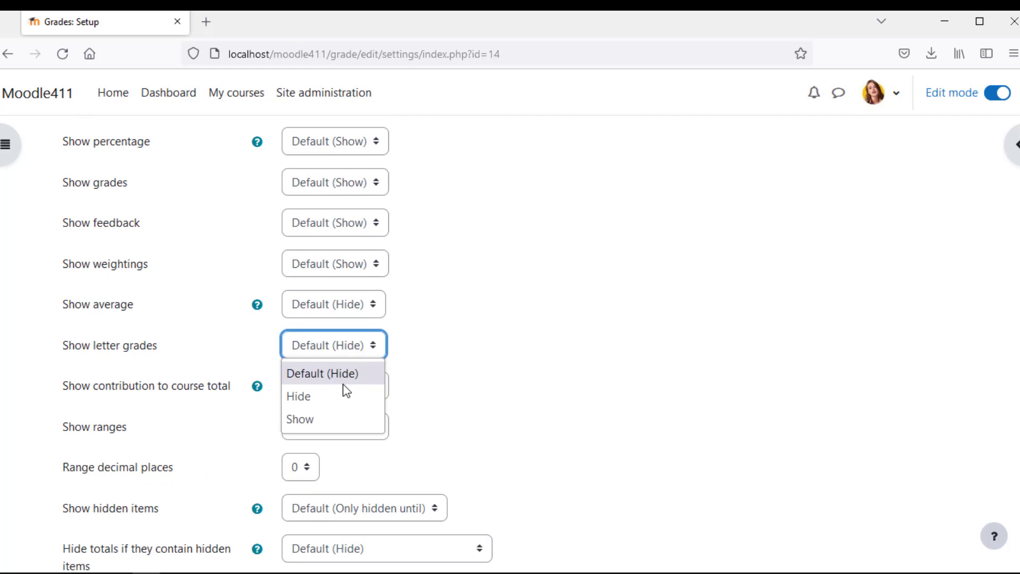
click(314, 420)
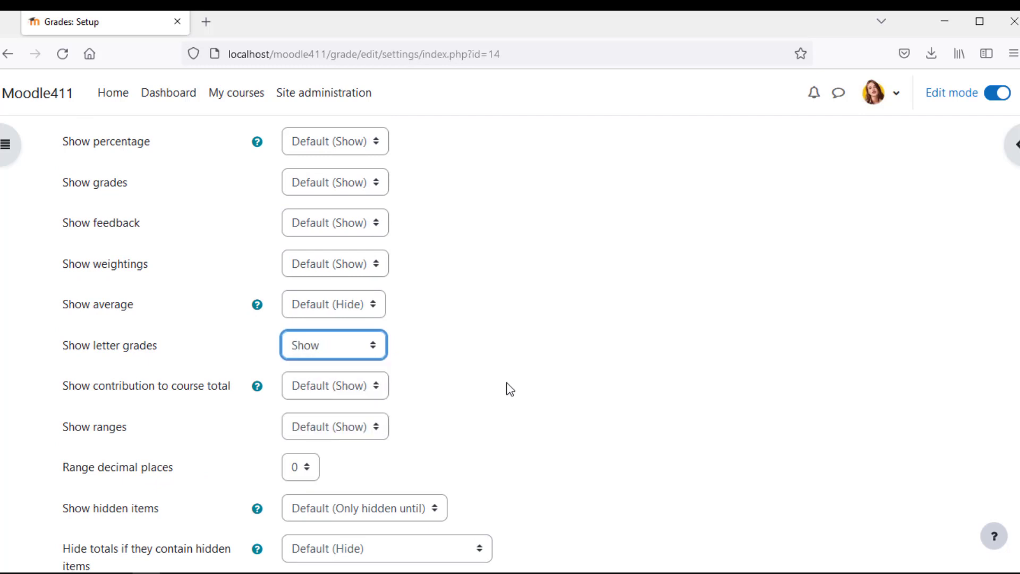
scroll(510, 389, up, 2)
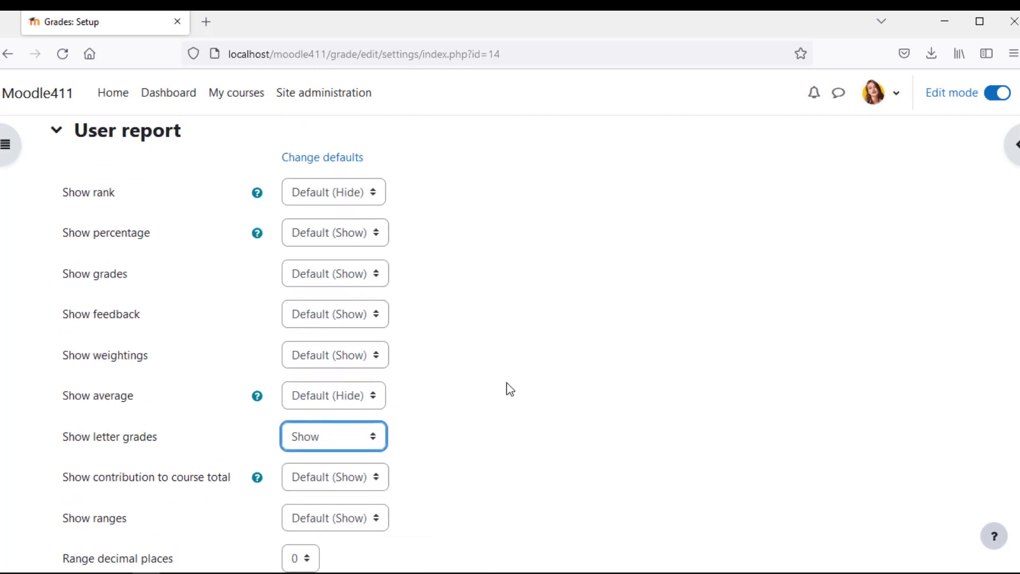
- Save the course grade settings and go back to the Gradebook setup
scroll(507, 388, up, 2)
scroll(505, 387, down, 6)
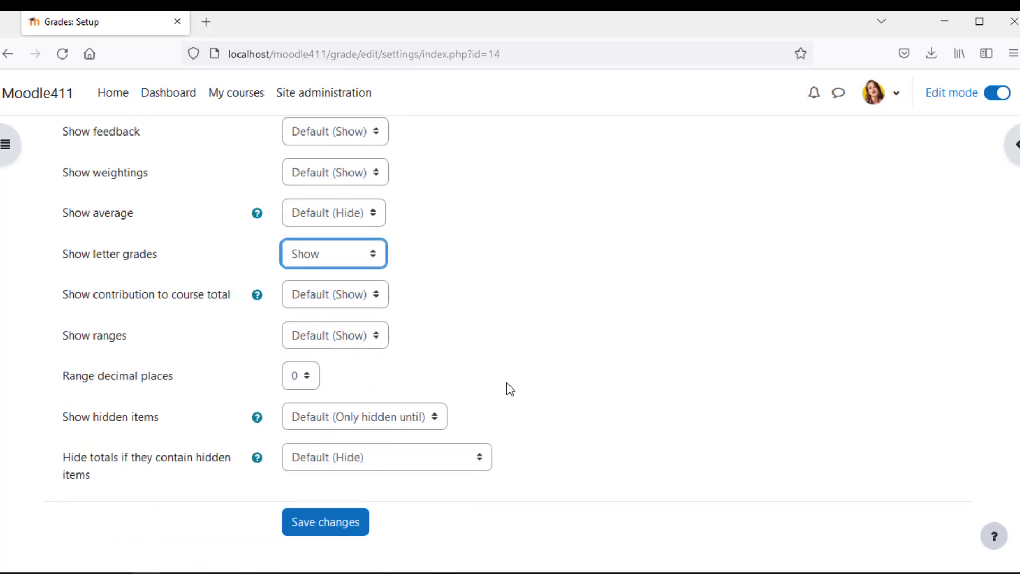
click(338, 484)
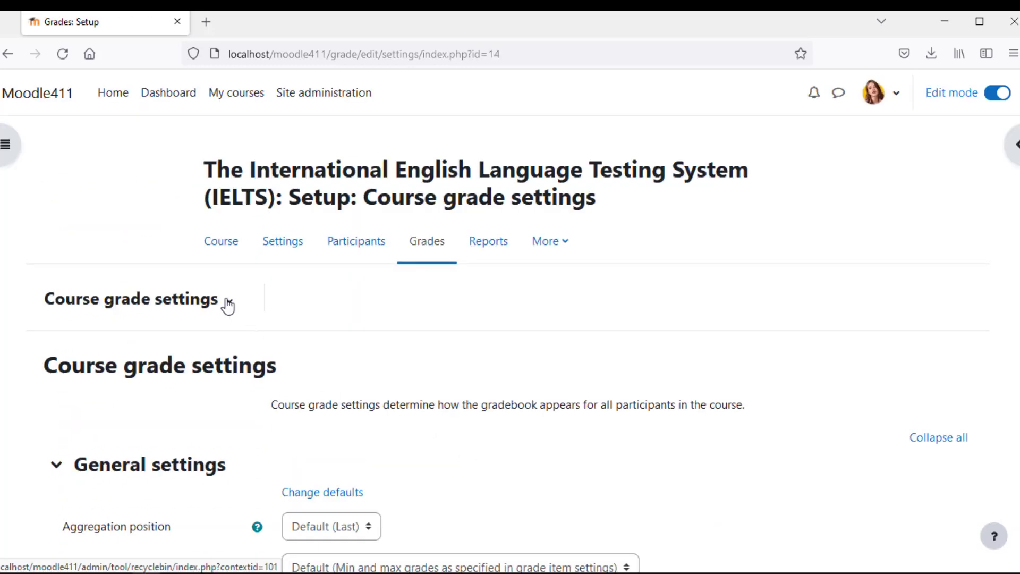
click(227, 305)
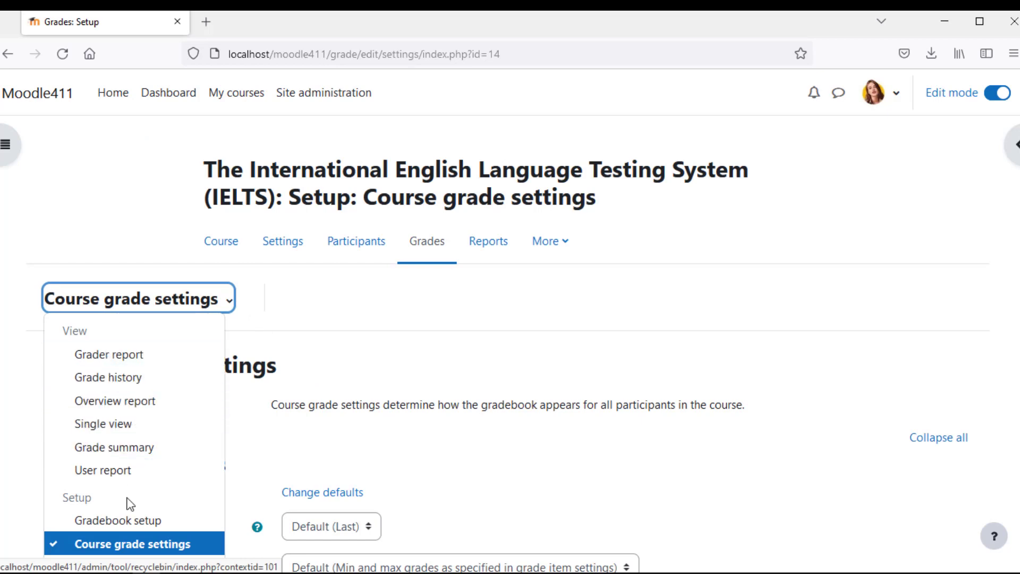
click(126, 523)
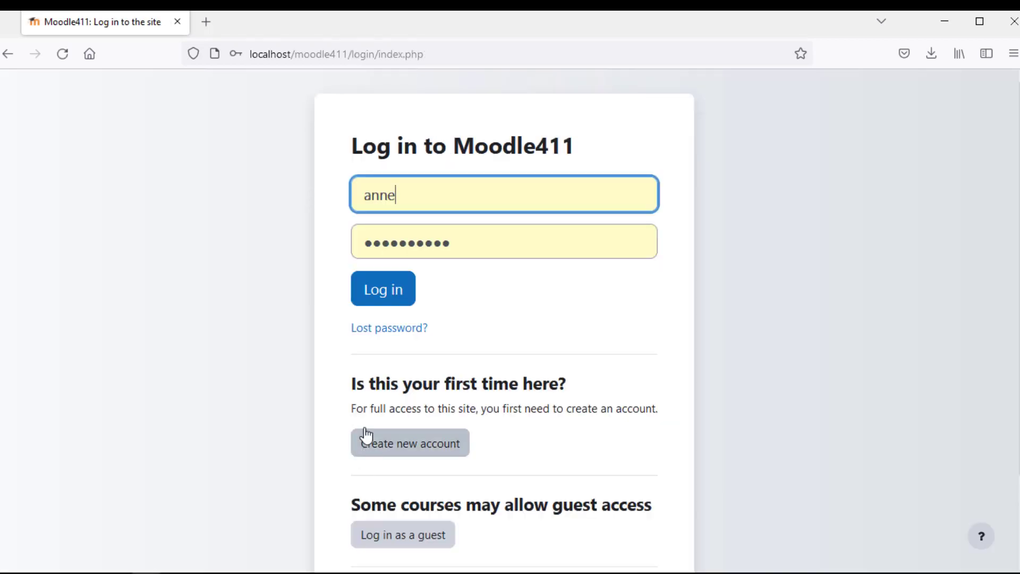
- Log in with the prefilled student account, open the IELTS course and review the completion status of its activities
click(378, 295)
click(389, 264)
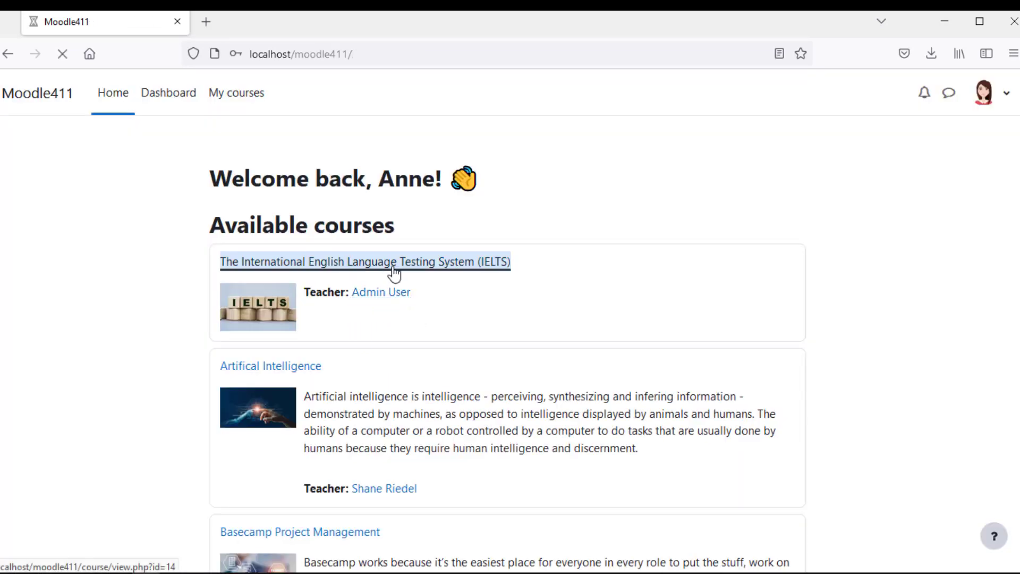
scroll(489, 302, down, 5)
scroll(489, 301, down, 3)
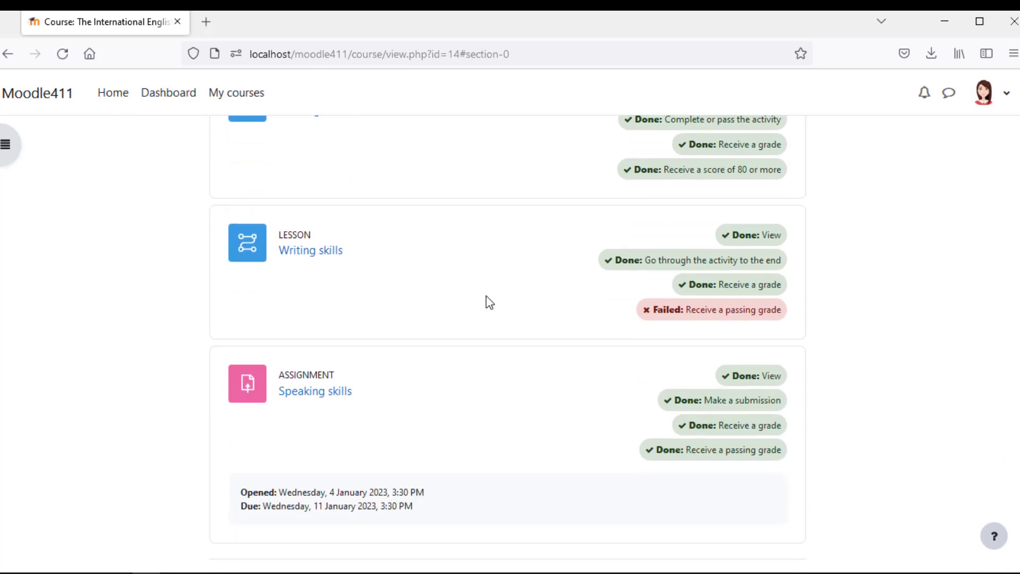
scroll(489, 302, up, 8)
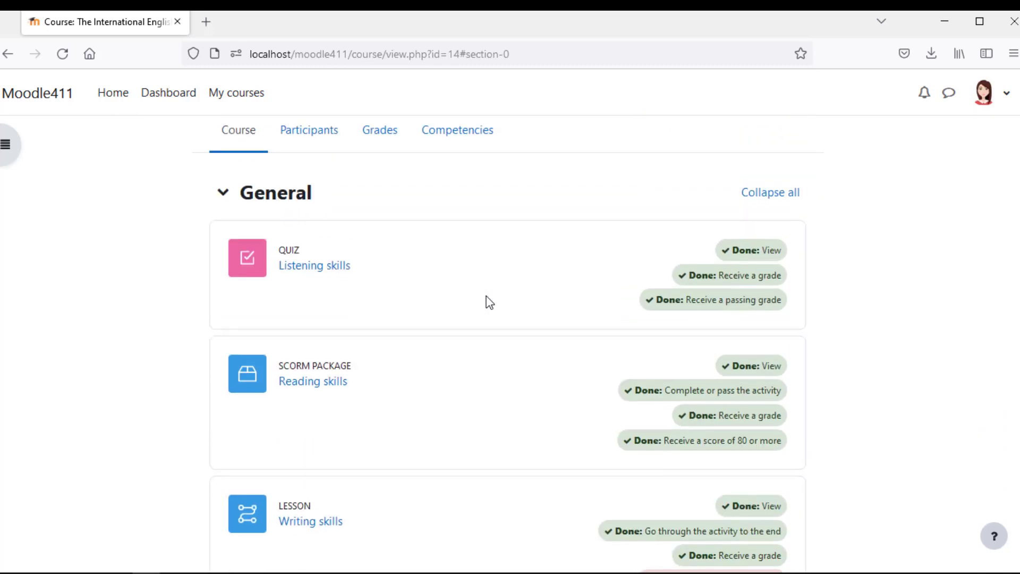
- Examine the student's user report in the IELTS course grades
click(380, 243)
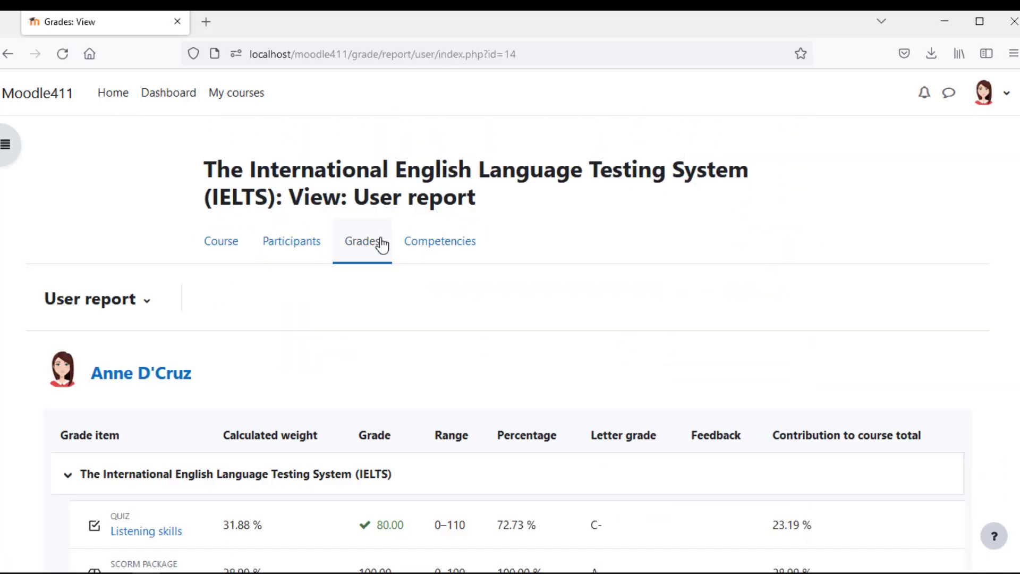
scroll(435, 327, down, 5)
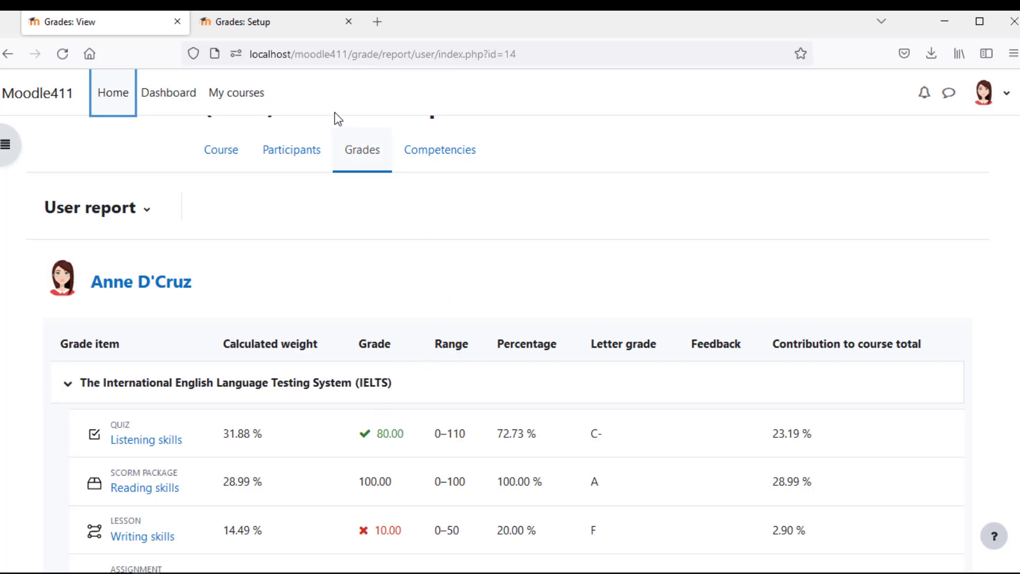
- In the admin's course grade settings, set Show letter grades to Hide for the user report and save the changes
click(279, 24)
scroll(458, 425, down, 3)
scroll(458, 425, down, 10)
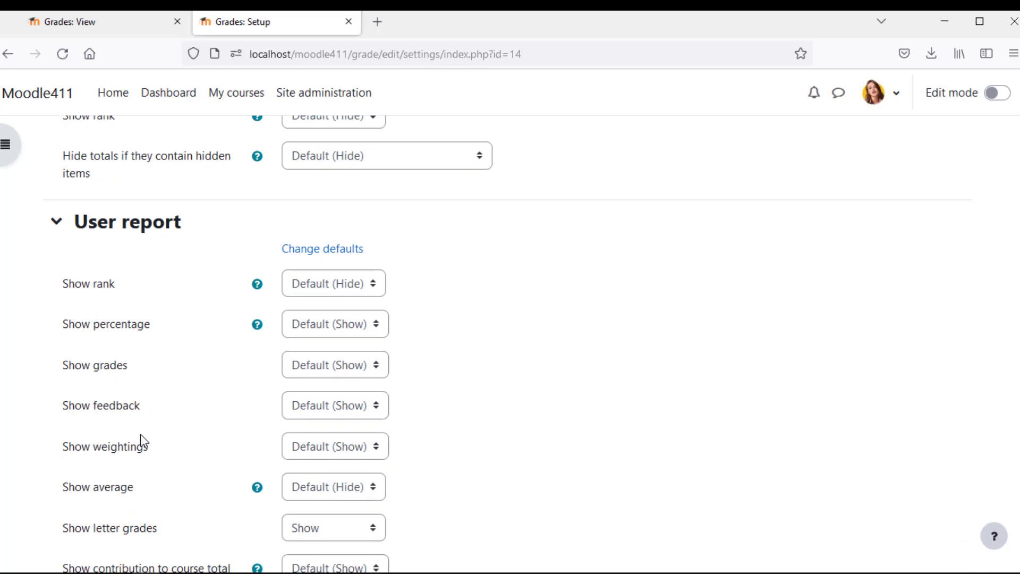
scroll(142, 447, down, 2)
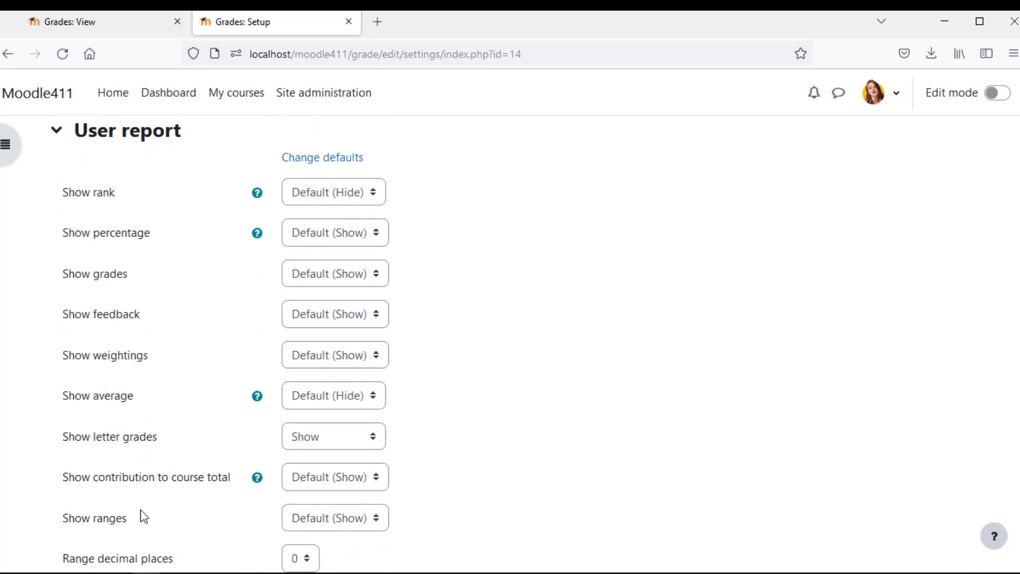
scroll(143, 516, down, 2)
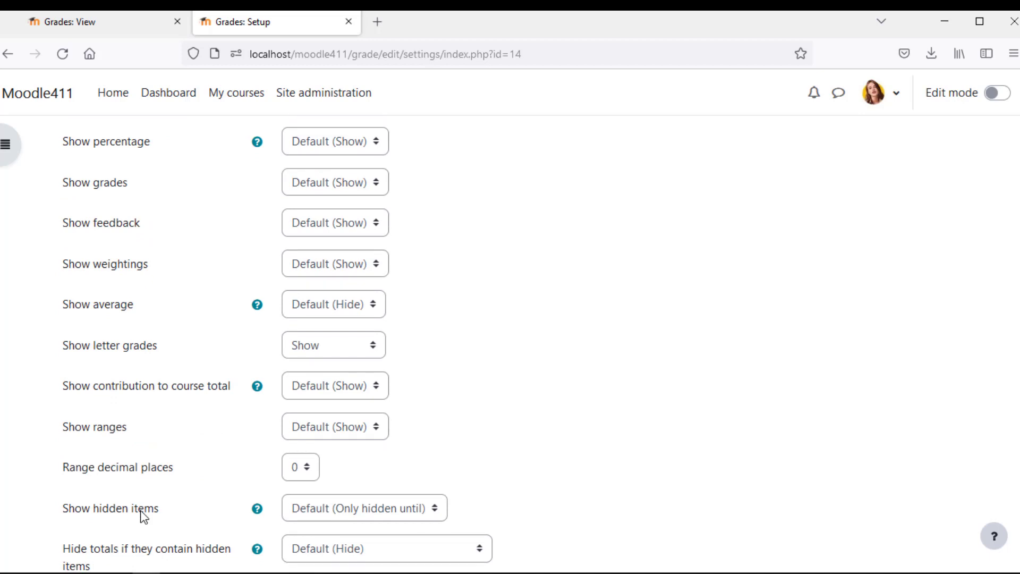
click(306, 350)
click(307, 395)
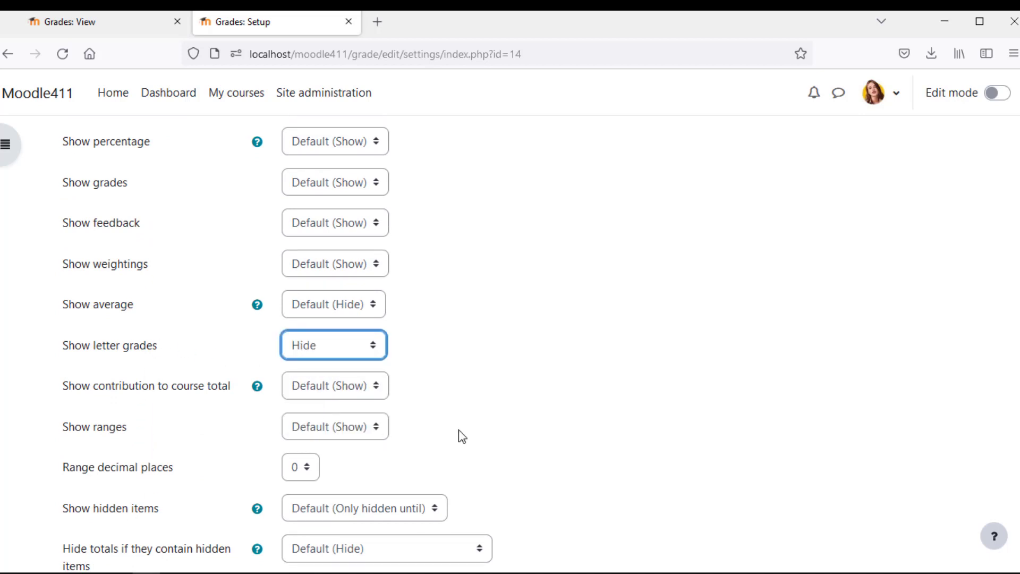
scroll(457, 429, down, 3)
click(341, 481)
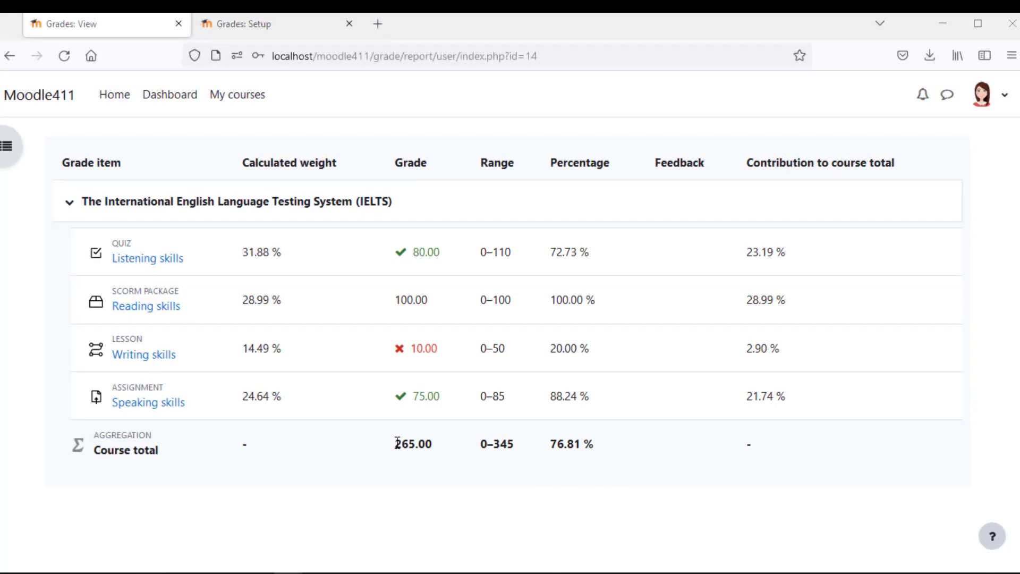
- Examine the course total's grade, percentage and aggregation type in the student's user report
drag(397, 442, 435, 444)
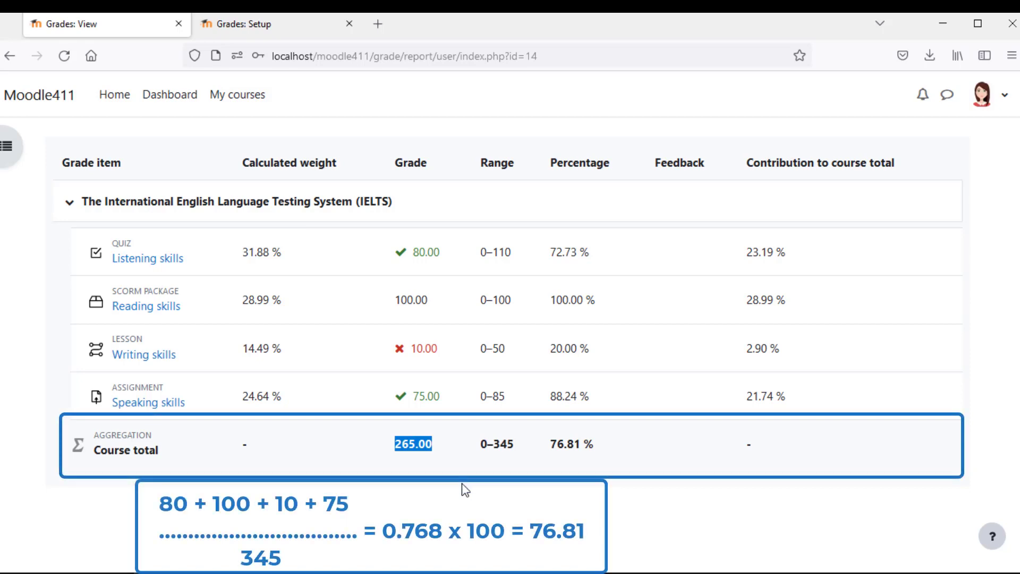
drag(552, 442, 581, 444)
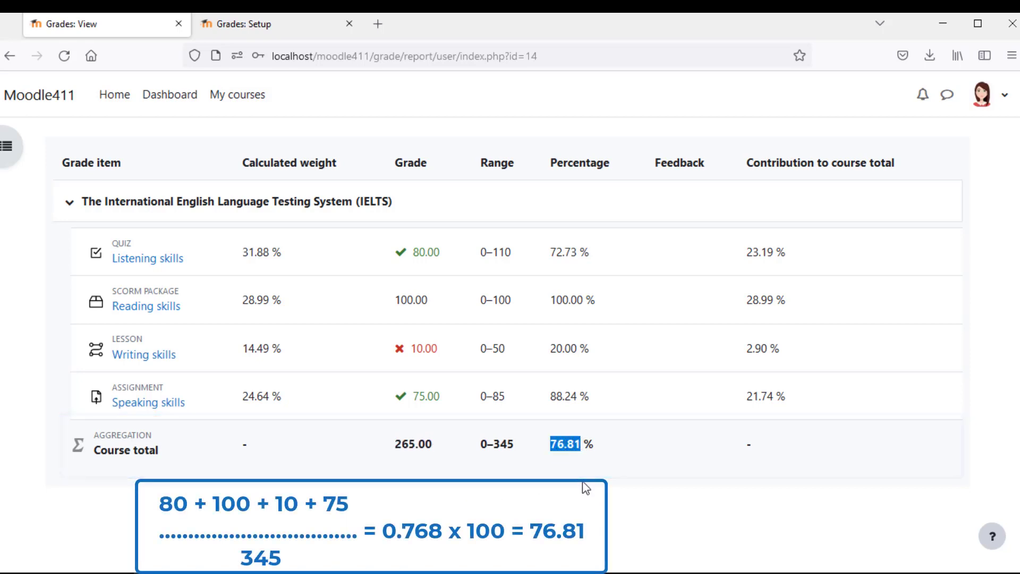
click(585, 487)
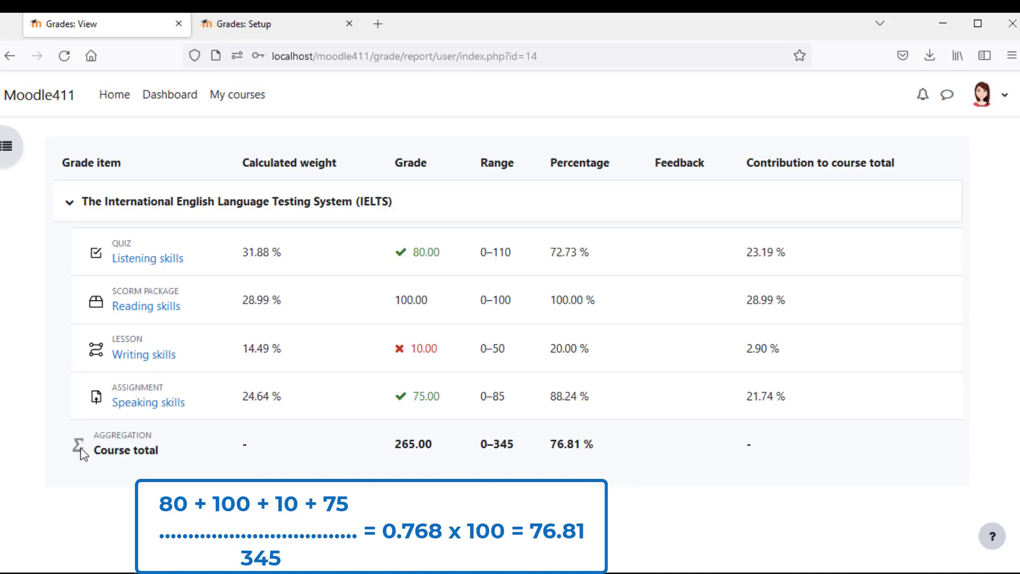
mouse_move(82, 453)
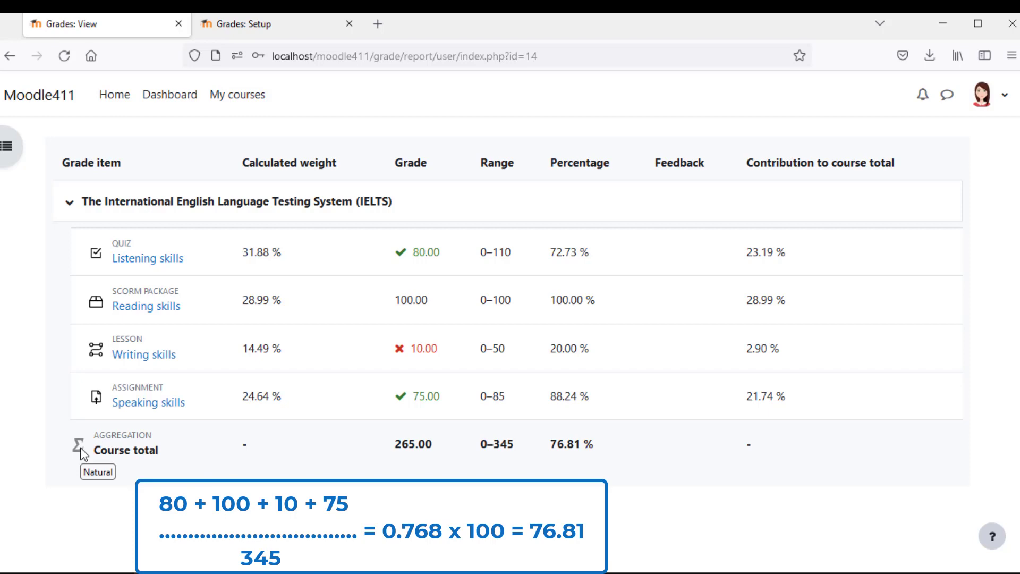